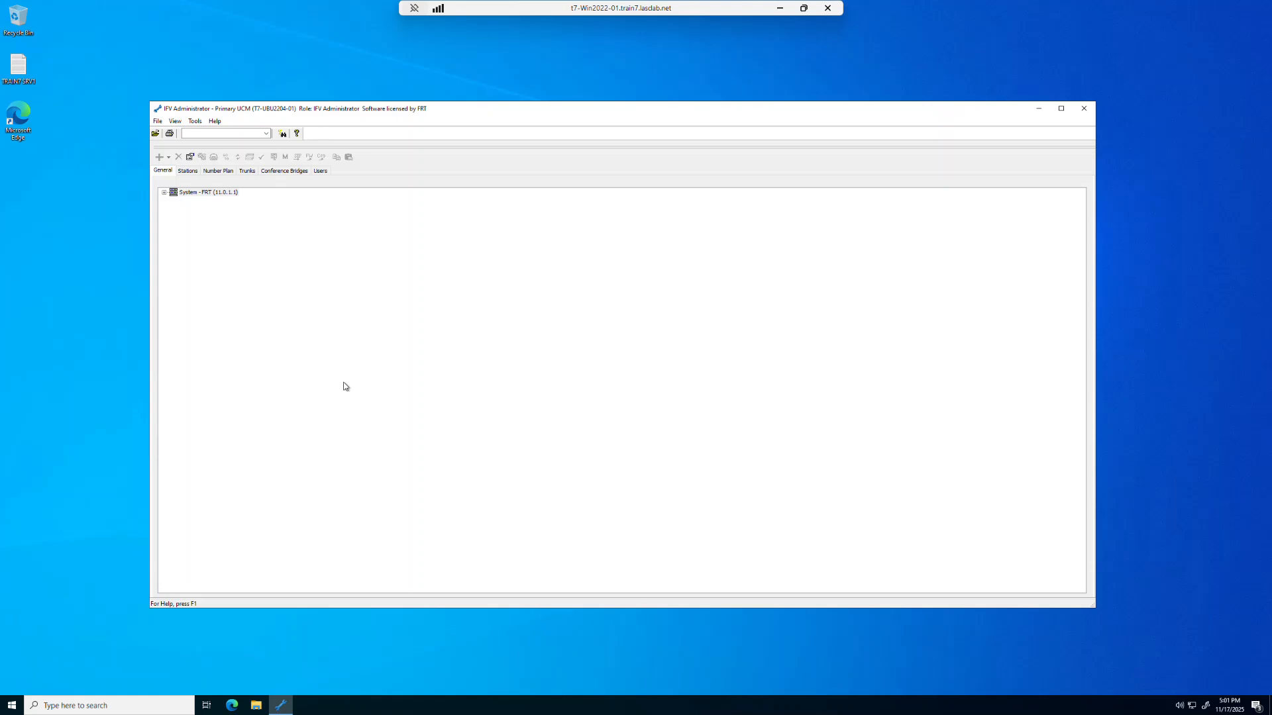
# Review the export options for General CSV, then close the export dialog without exporting
pyautogui.click(158, 122)
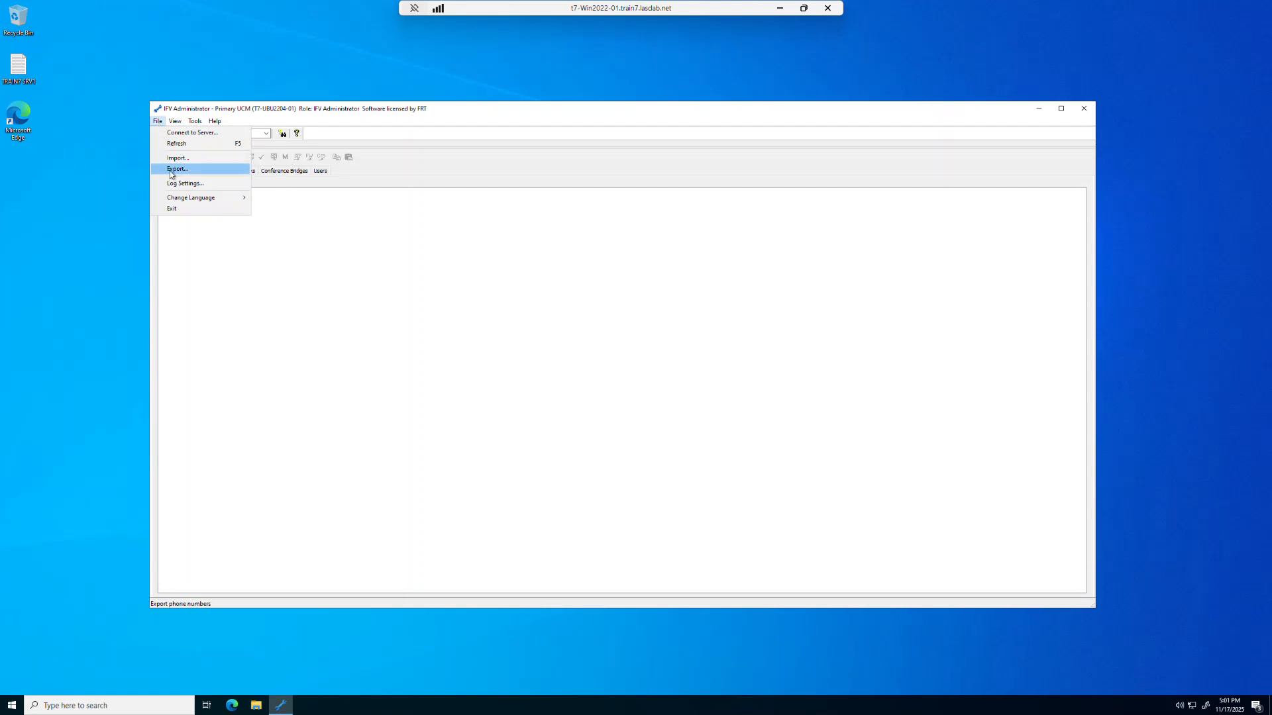
pyautogui.click(174, 169)
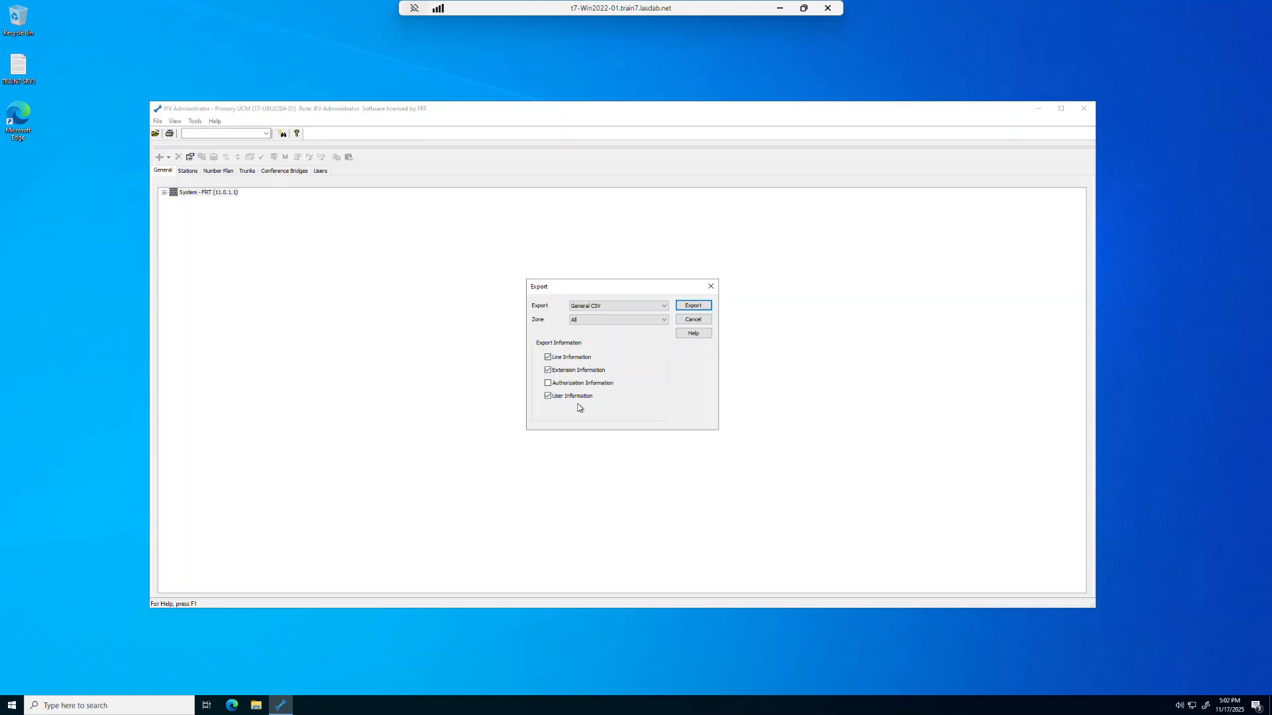
pyautogui.click(697, 322)
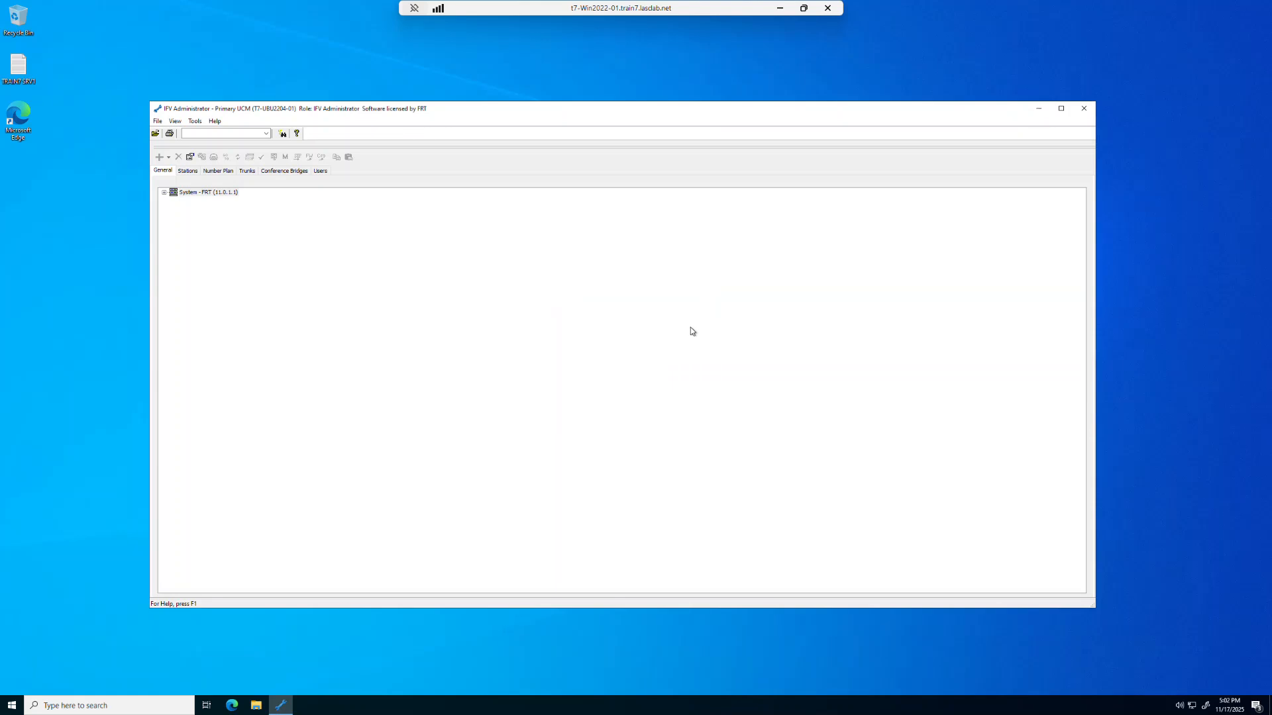
# Open lines.csv from the Documents folder in Notepad++ and close the IFV_Import.csv file
pyautogui.click(256, 706)
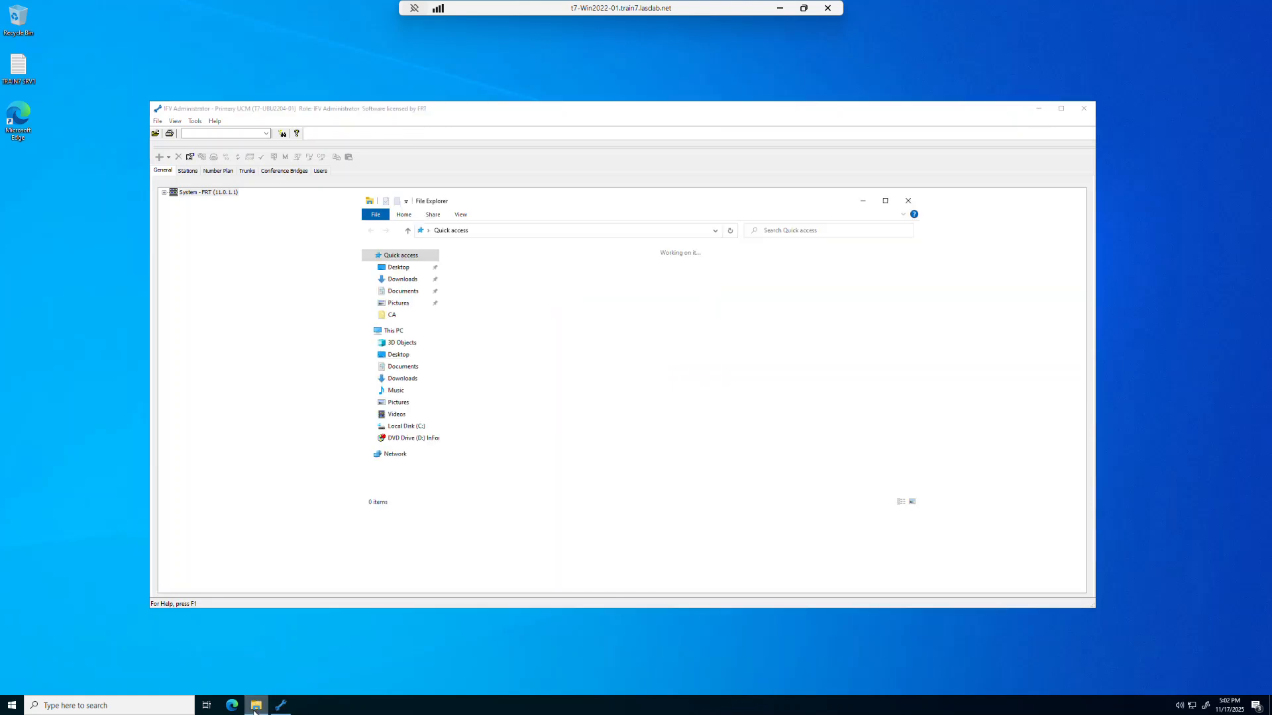
pyautogui.click(412, 295)
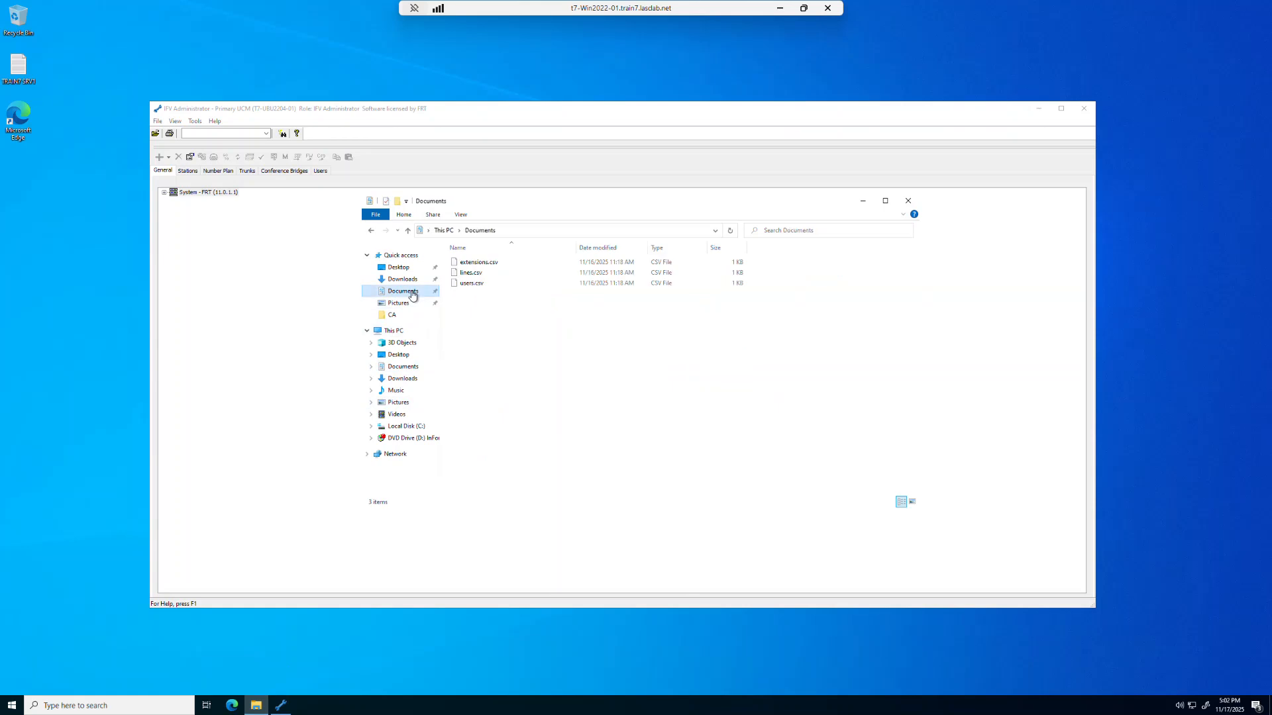
pyautogui.rightClick(479, 275)
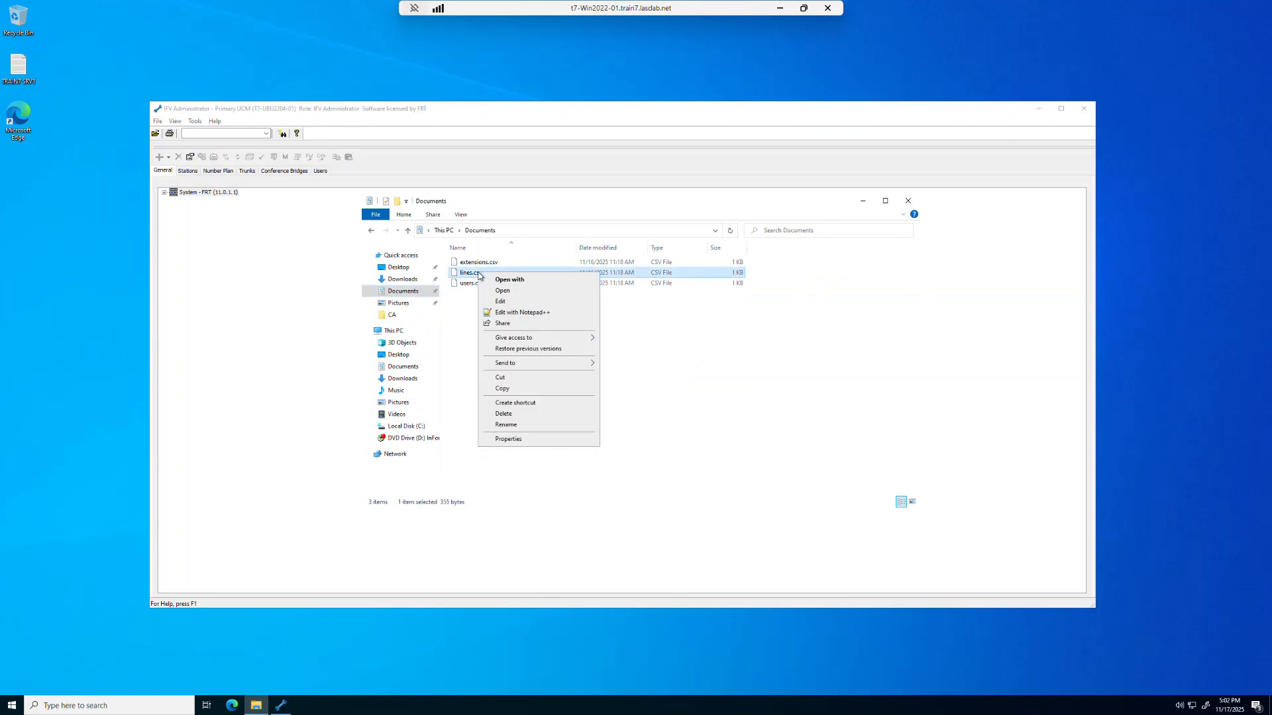
pyautogui.click(507, 313)
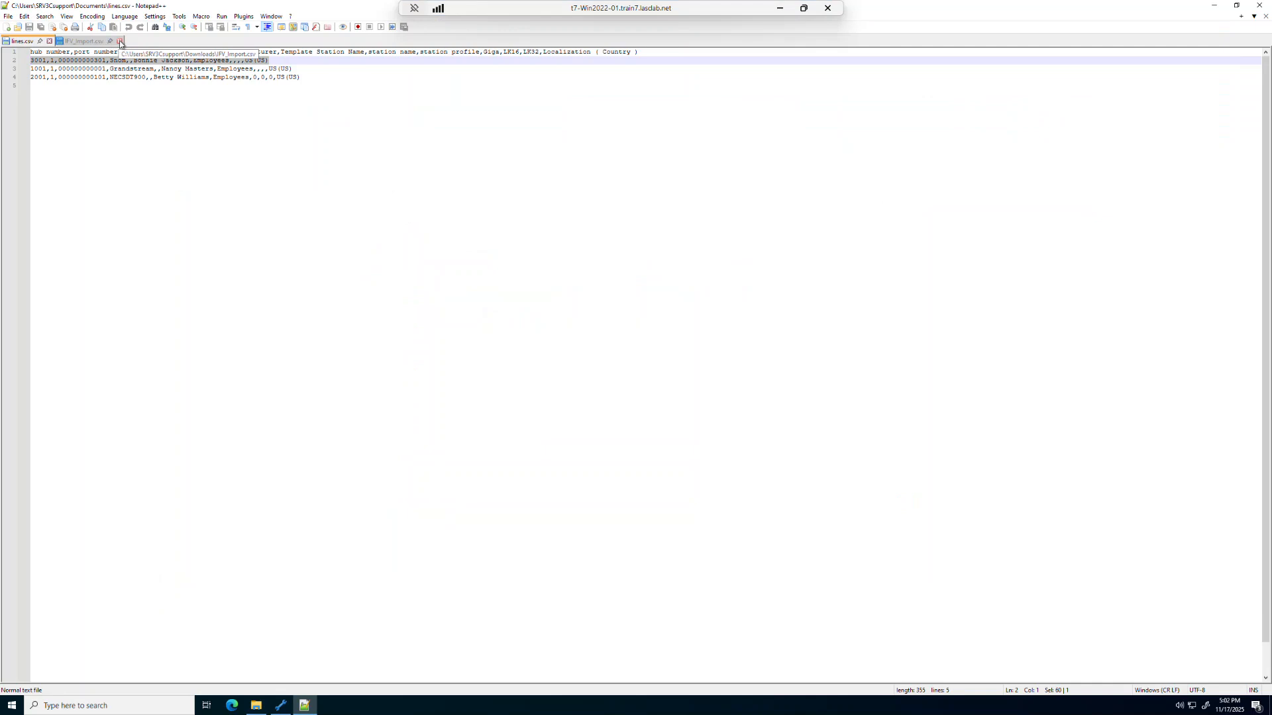
pyautogui.click(120, 41)
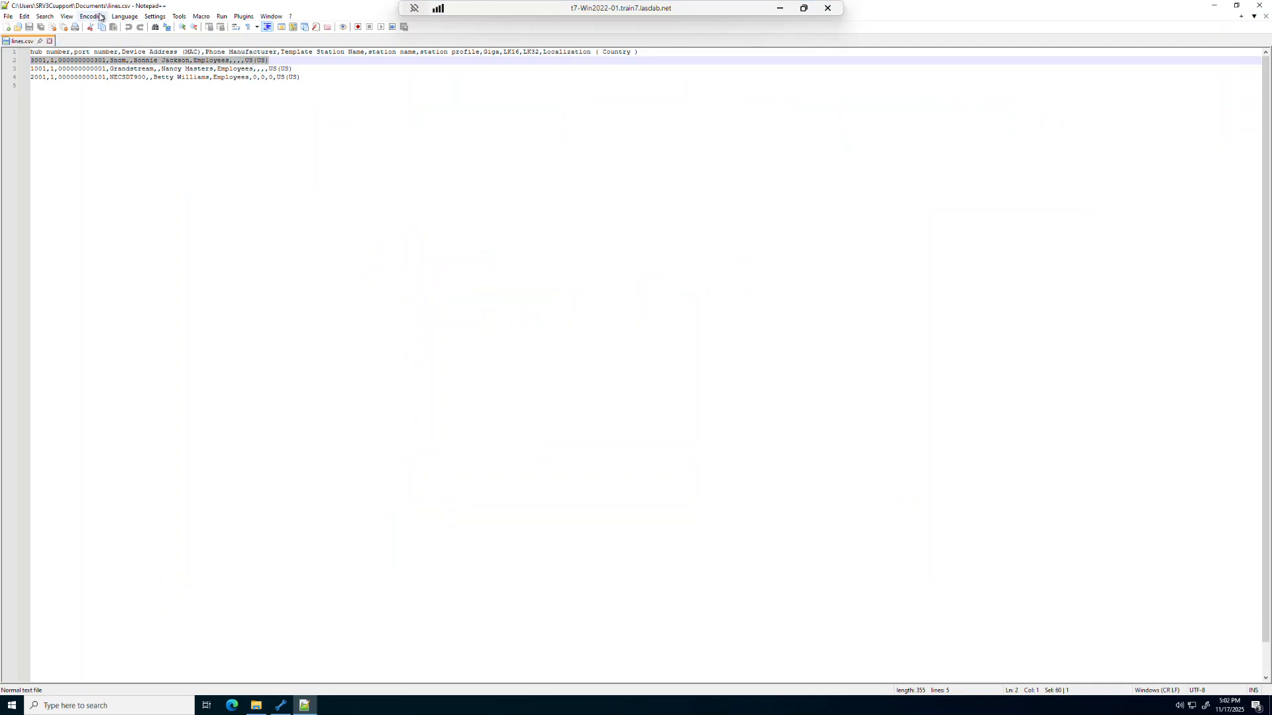
# Check the character encoding of lines.csv, then close Notepad++
pyautogui.click(98, 18)
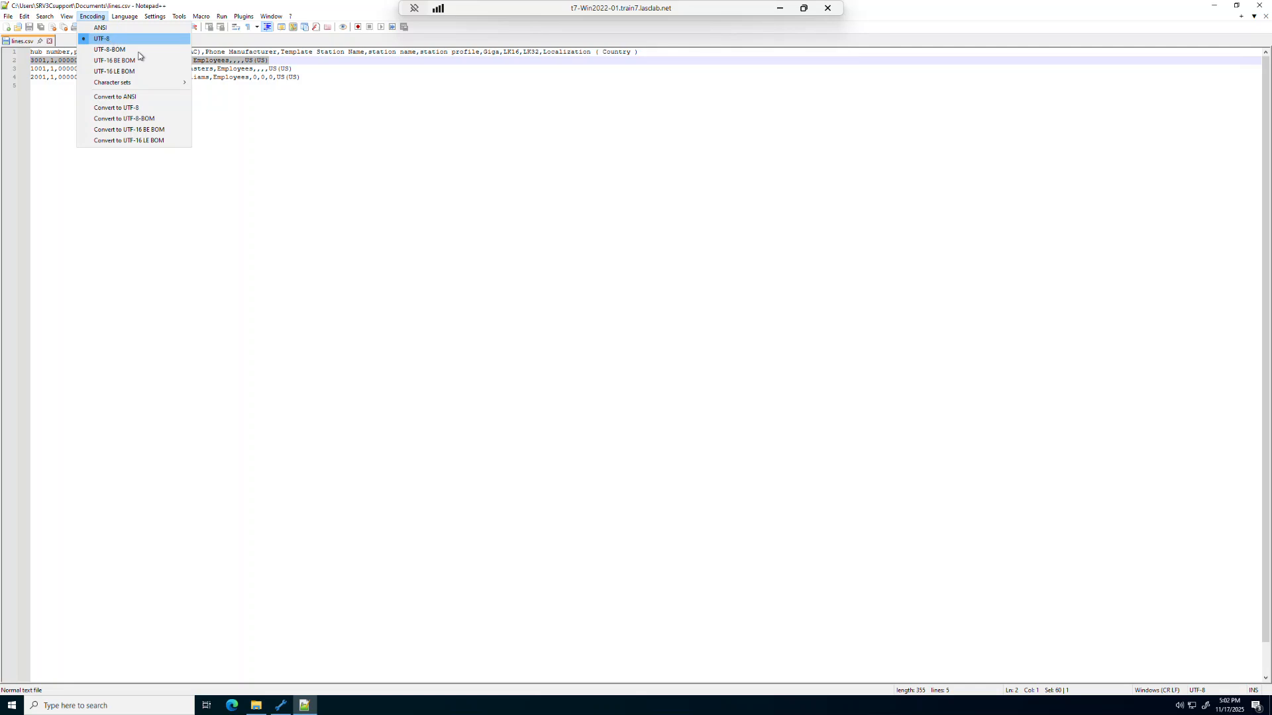
pyautogui.click(256, 181)
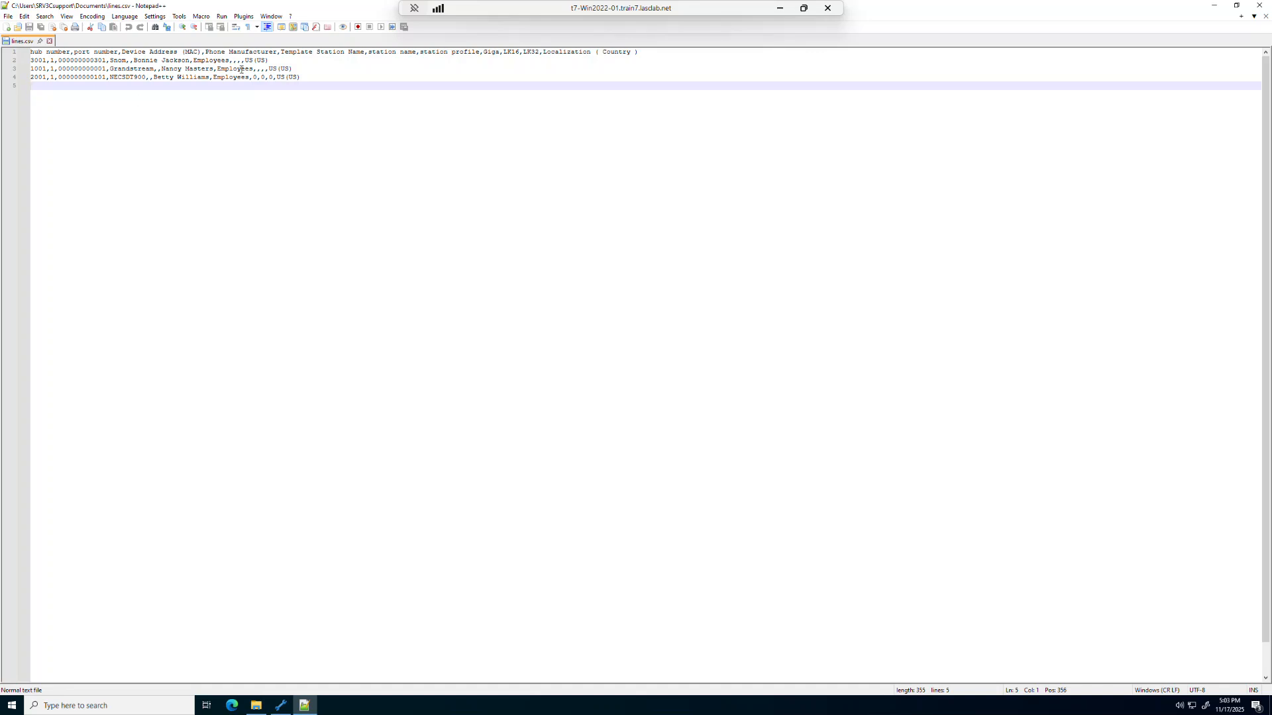
pyautogui.click(1260, 6)
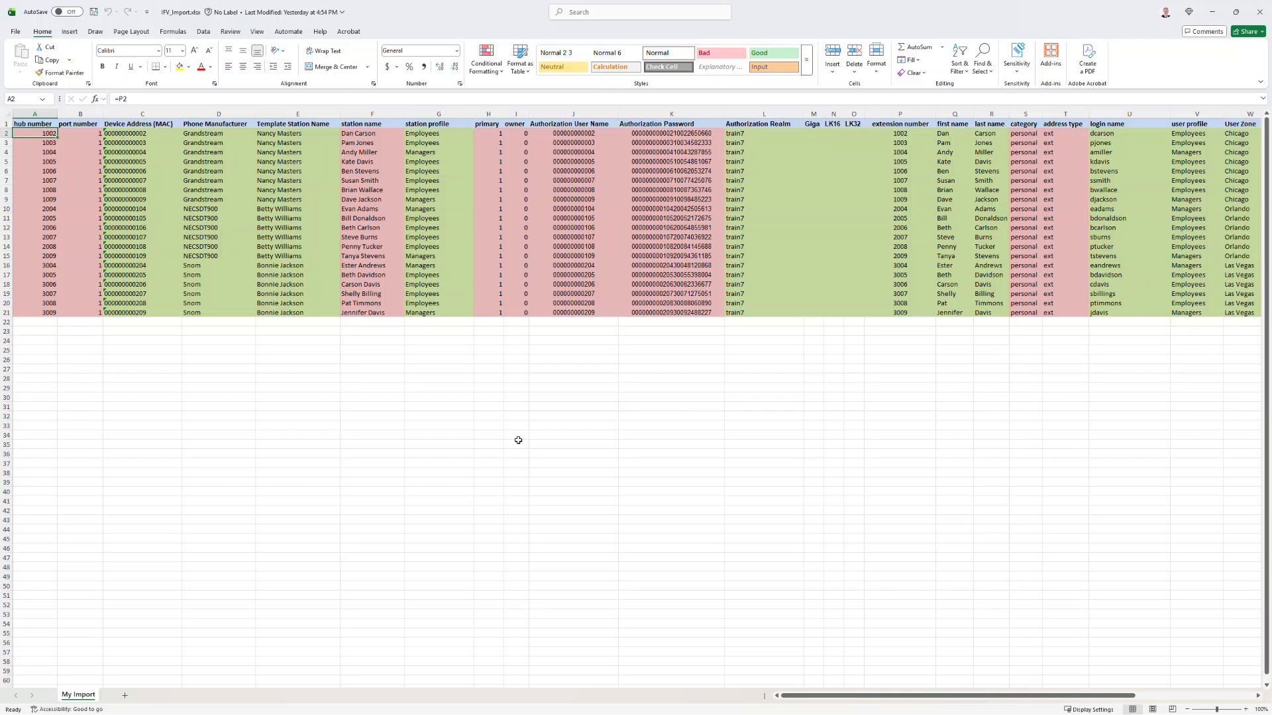
# Review the first name, last name, extension number, login name, Device Address (MAC) and Phone Manufacturer columns in the IFV_Import.xlsx workbook
pyautogui.click(952, 113)
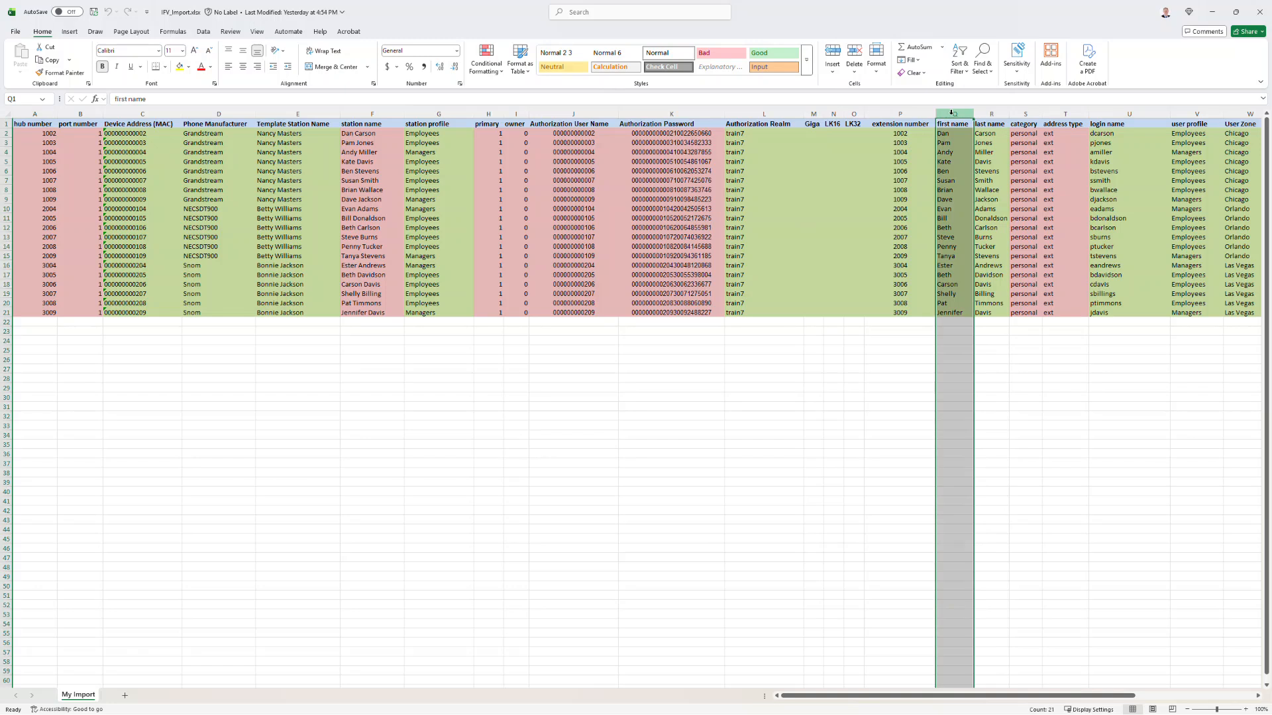
pyautogui.click(991, 114)
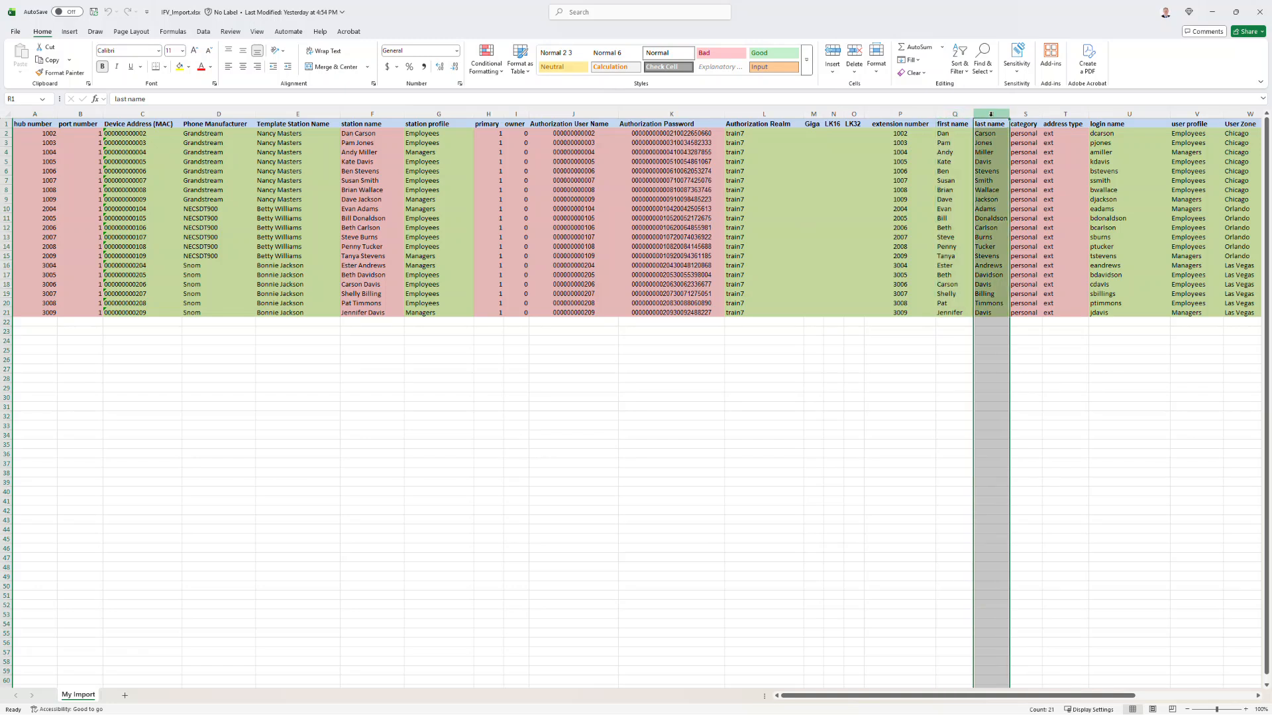
pyautogui.click(917, 113)
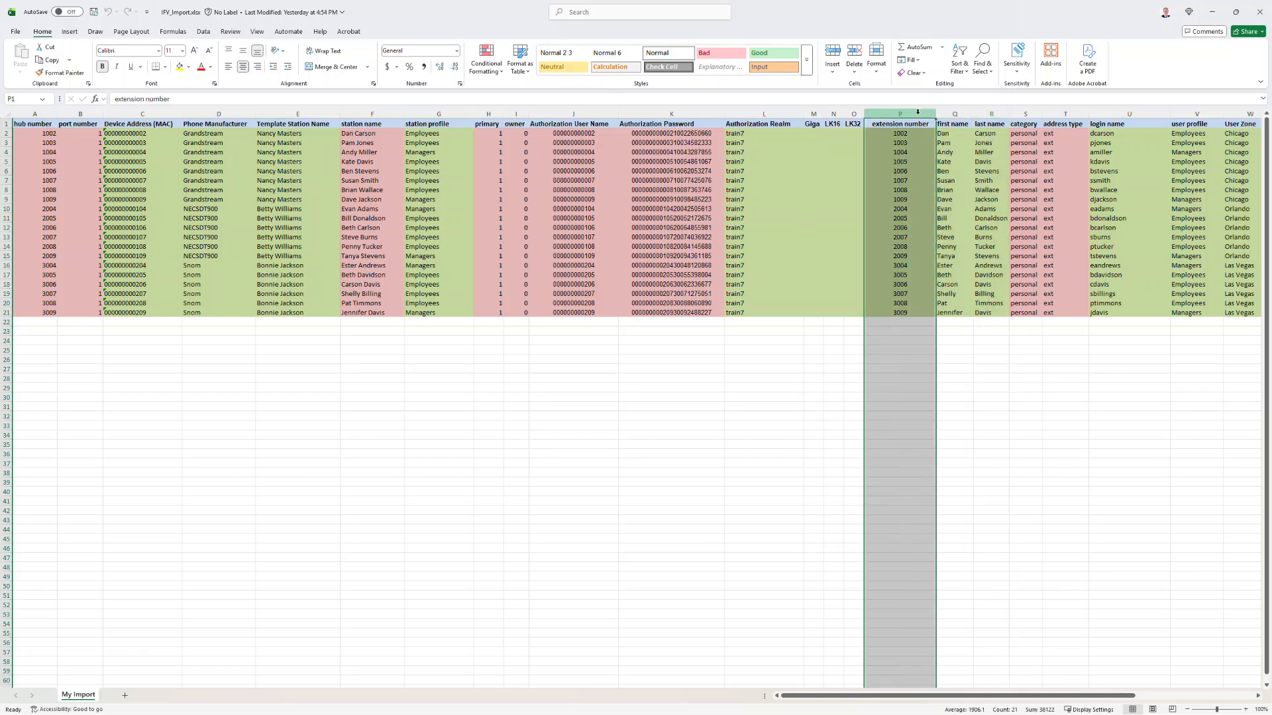
pyautogui.click(1132, 113)
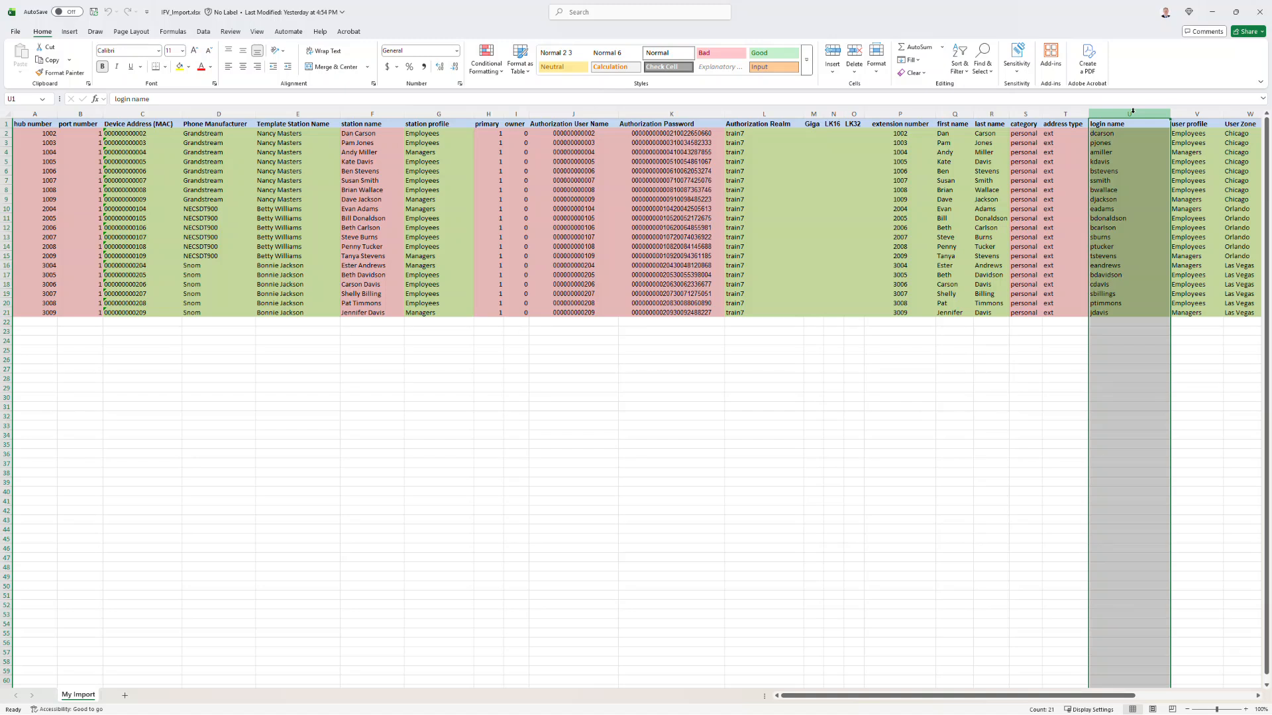
pyautogui.click(143, 112)
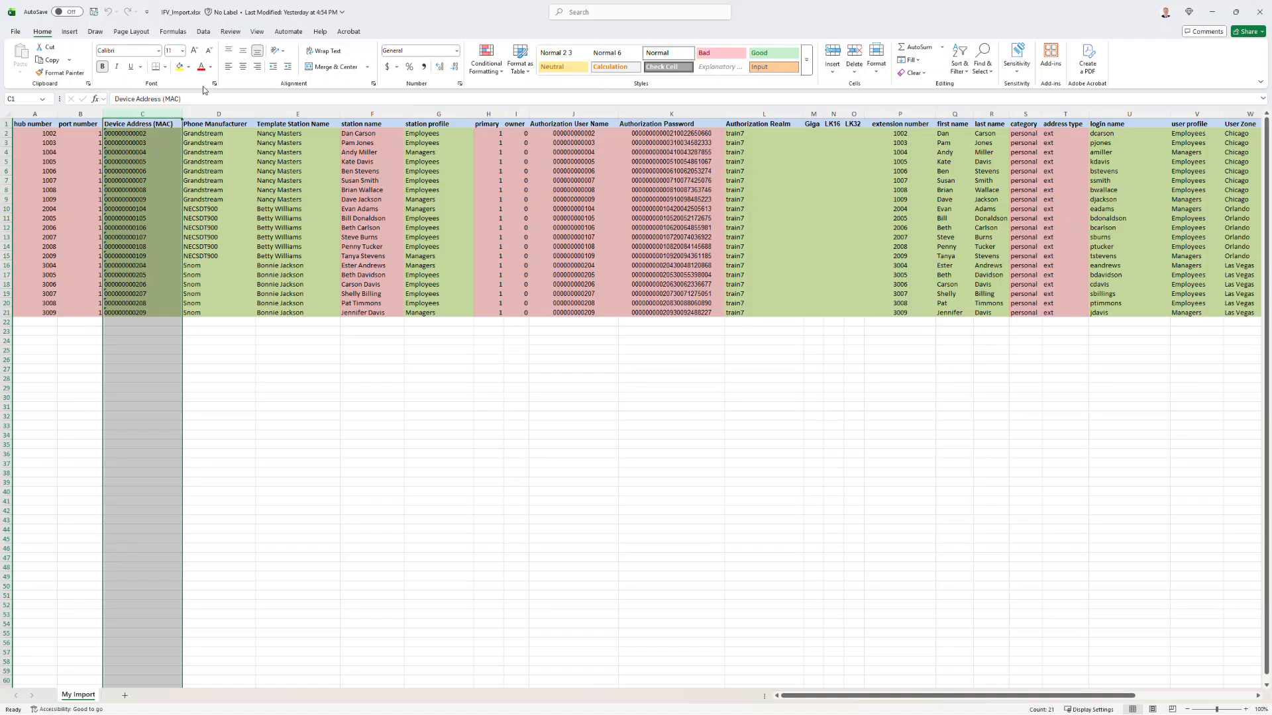
pyautogui.click(224, 114)
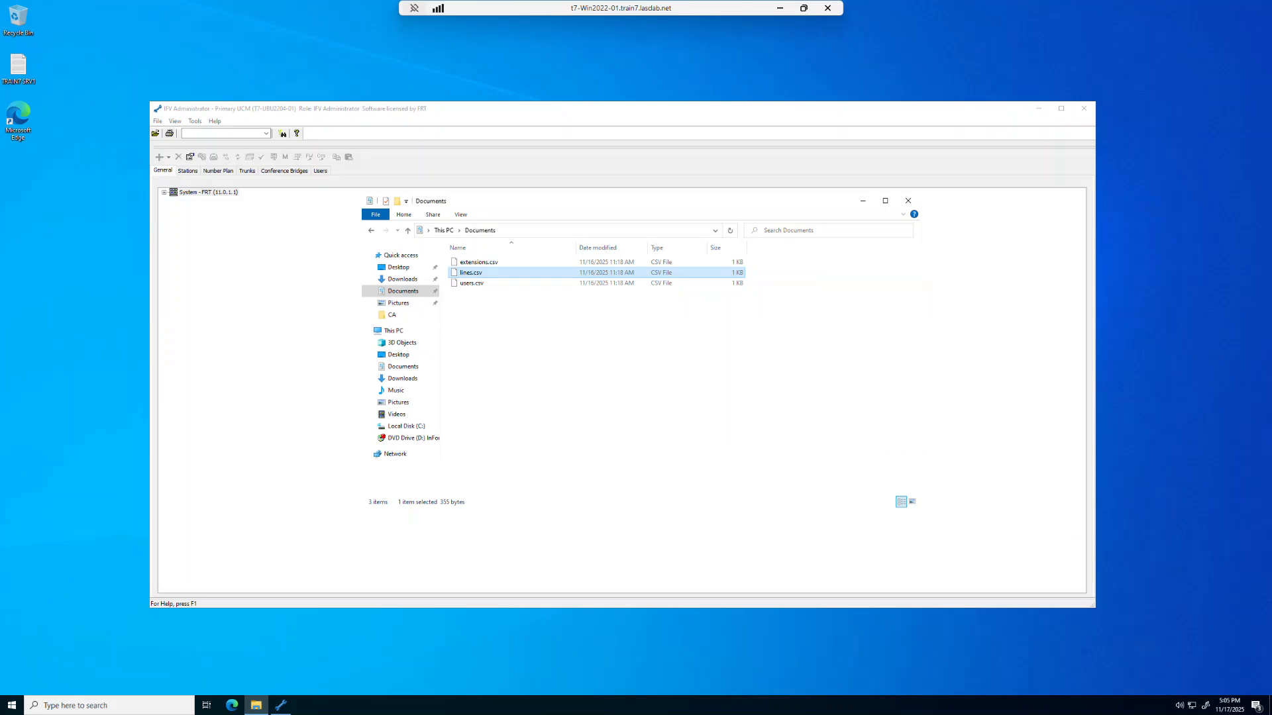
# Close File Explorer, expand Hub 1001 among the stations in IFV Administrator, and examine the phone types available for adding
pyautogui.click(907, 201)
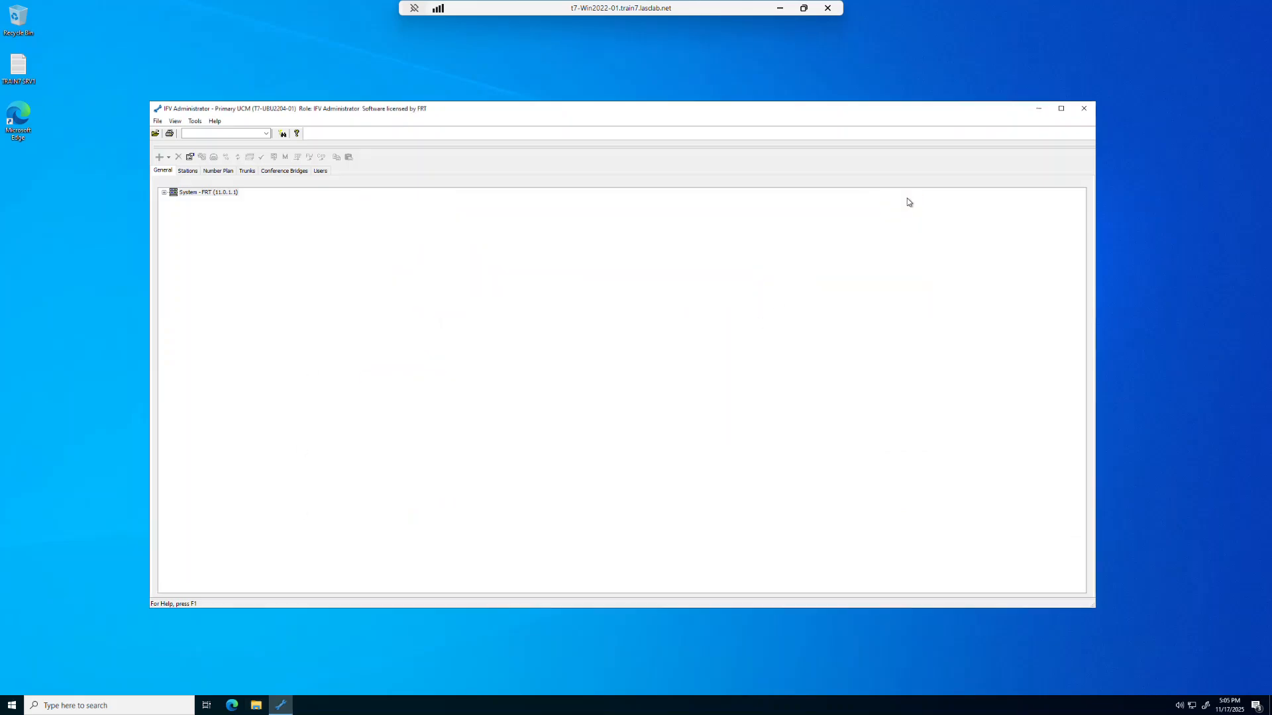
pyautogui.click(191, 172)
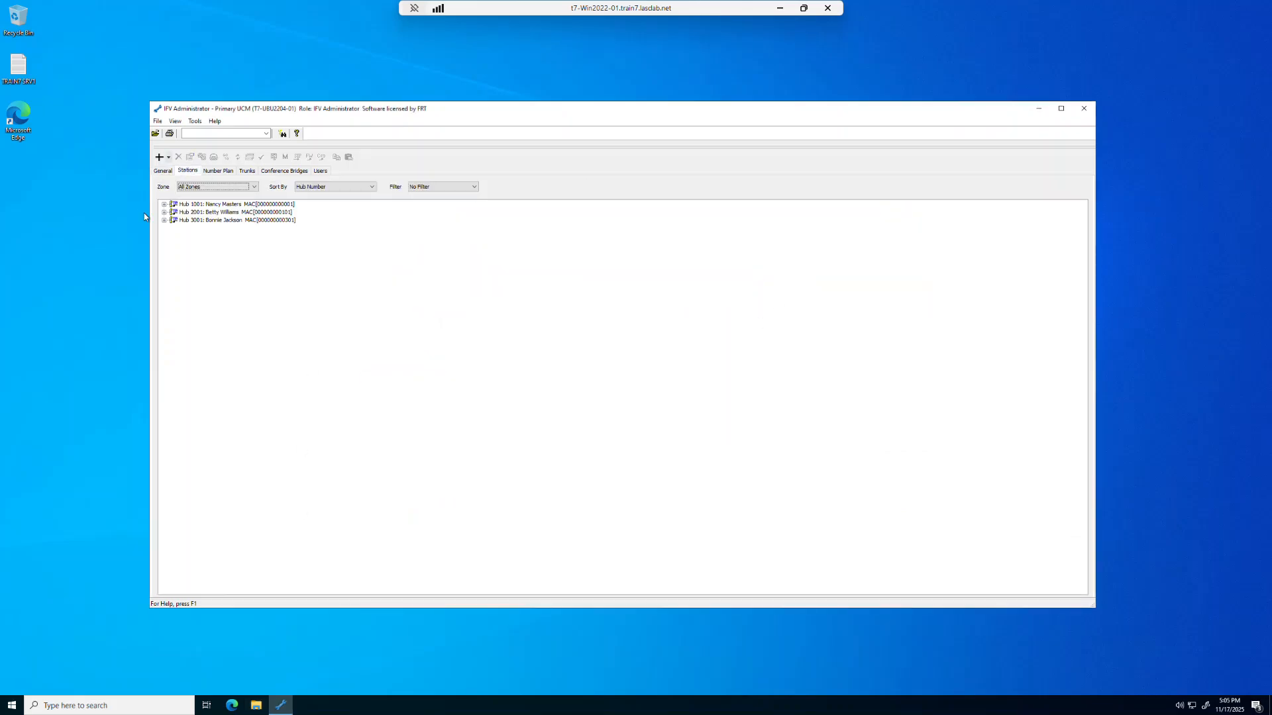
pyautogui.click(164, 205)
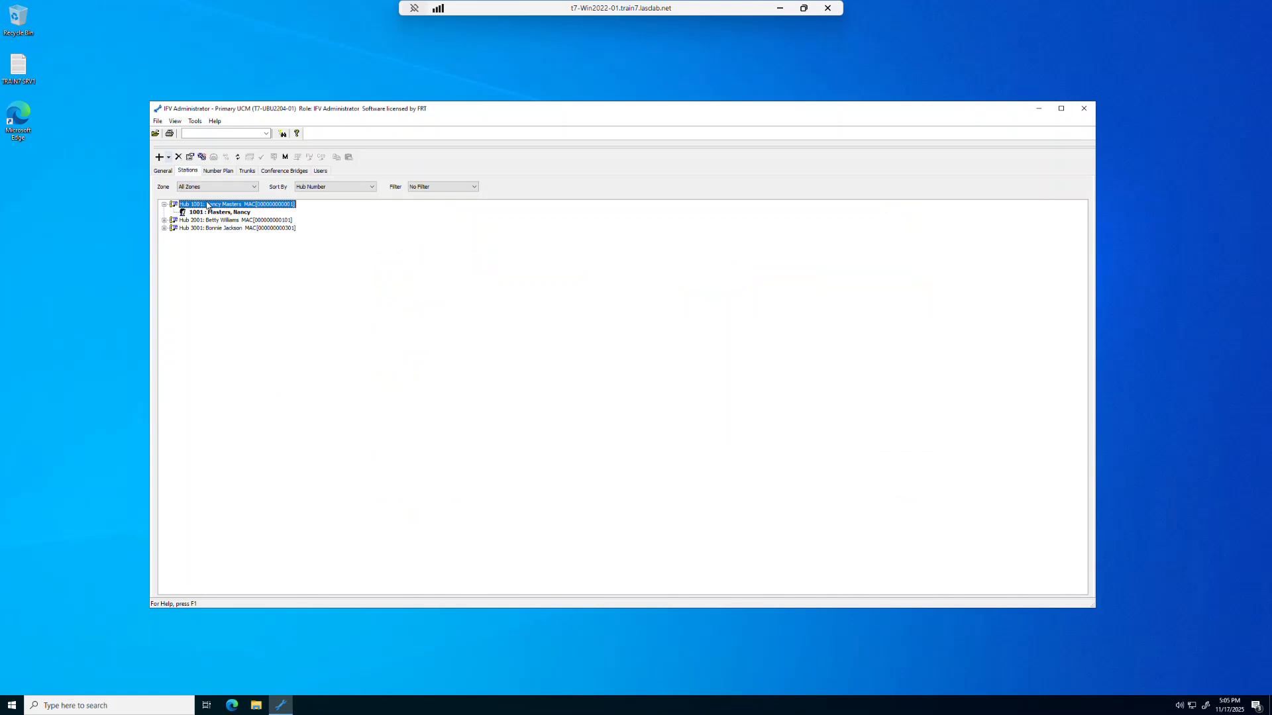
pyautogui.click(170, 158)
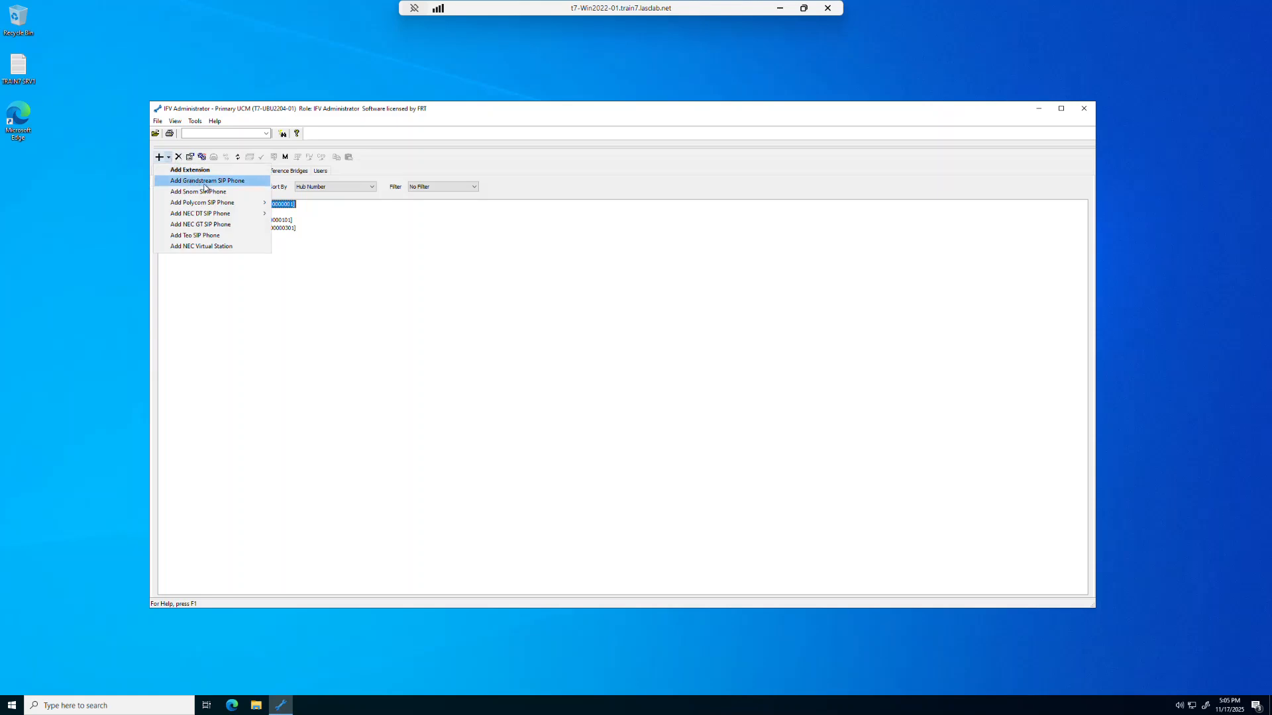
pyautogui.moveTo(203, 216)
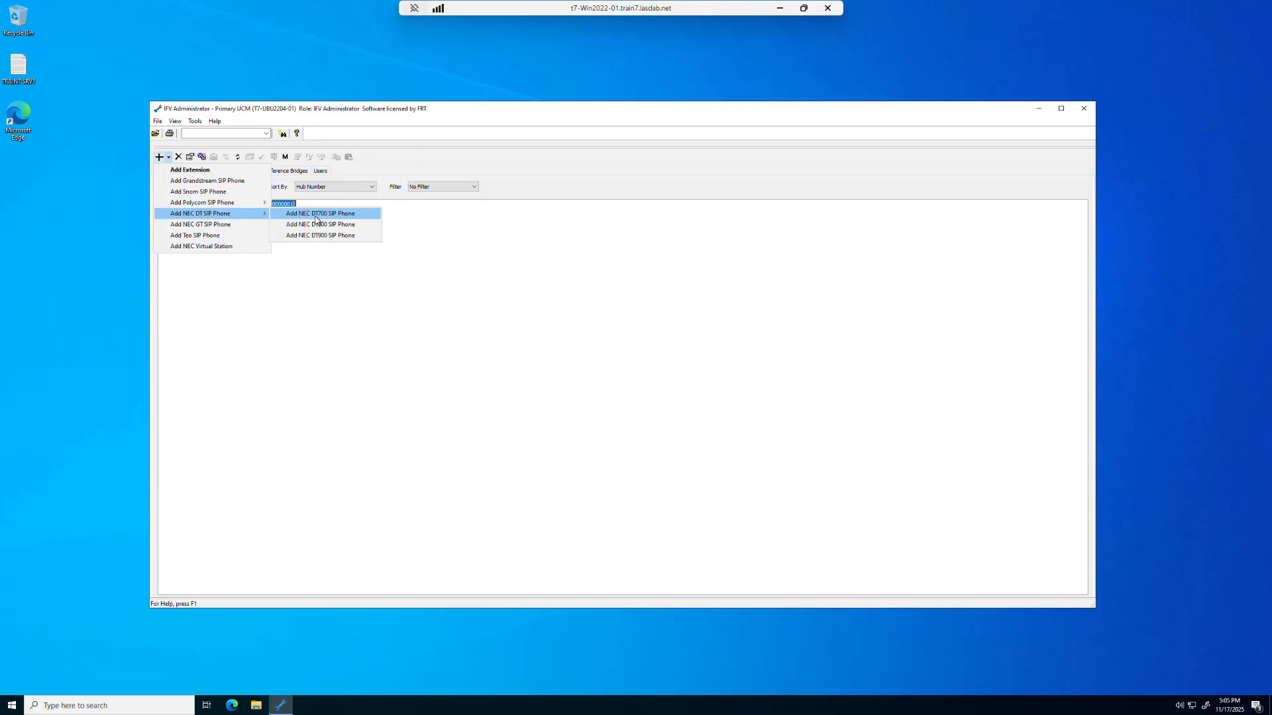
pyautogui.moveTo(242, 204)
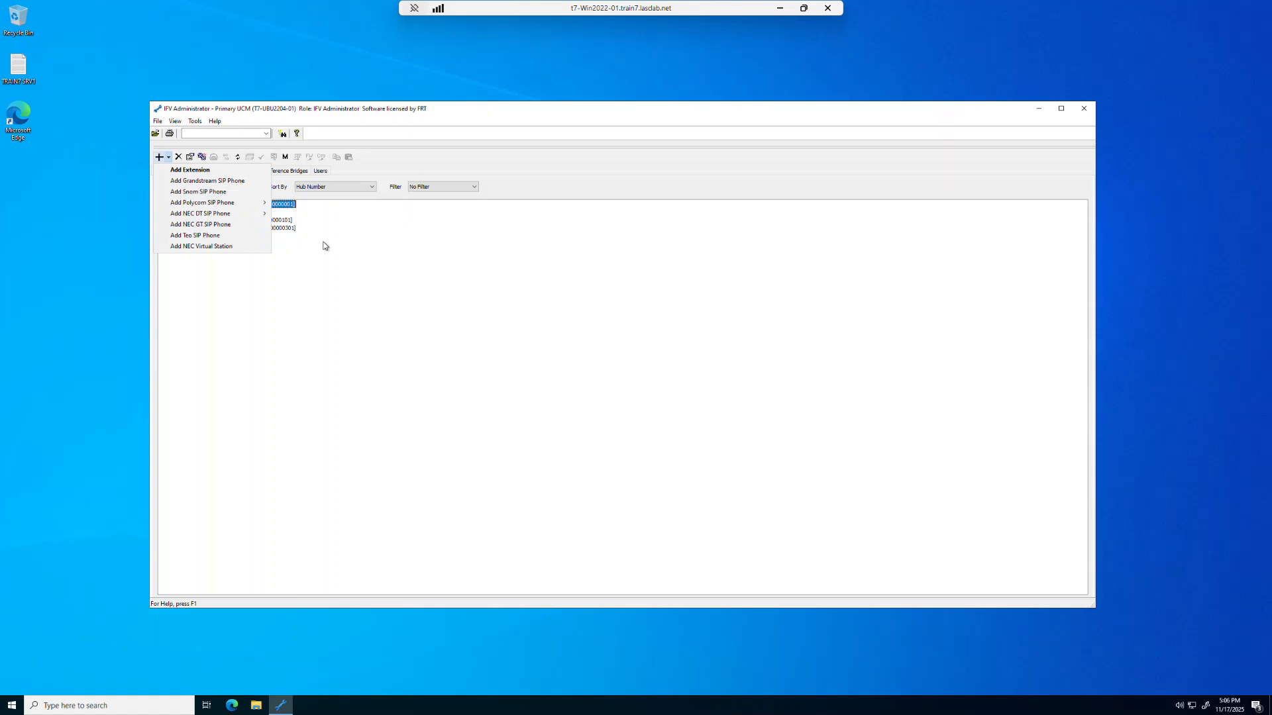
pyautogui.click(365, 326)
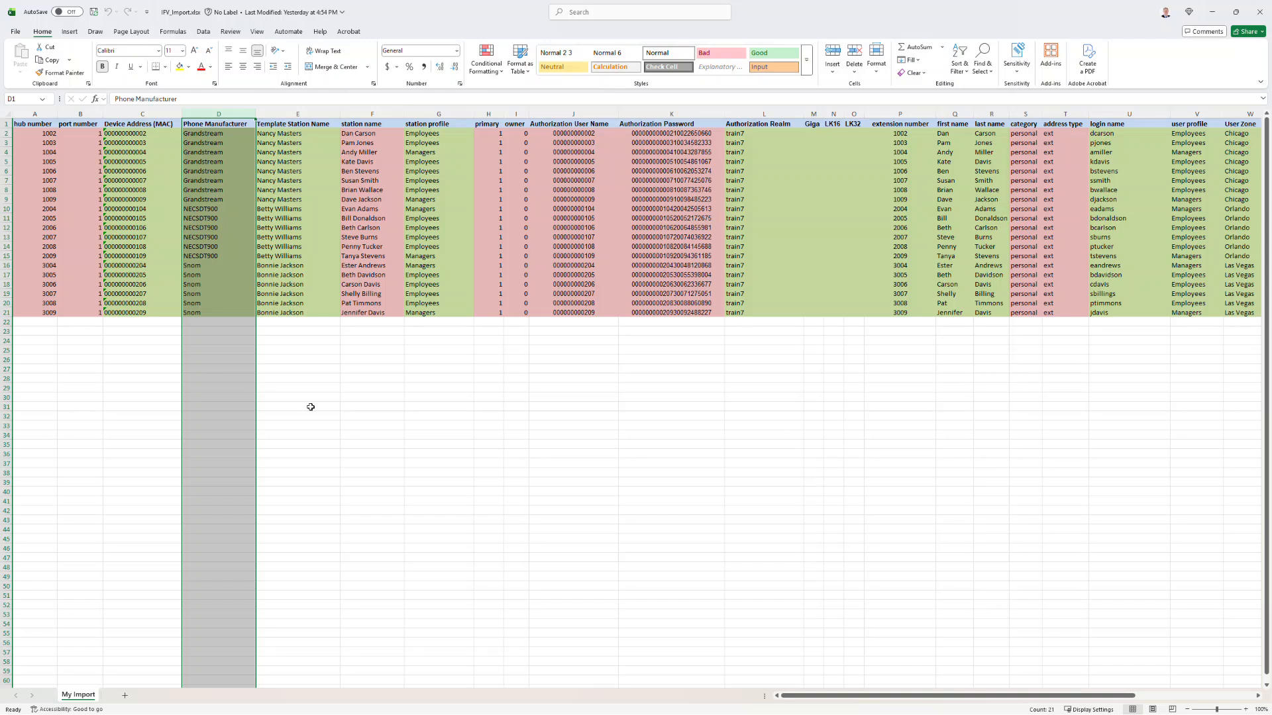
# In IFV_Import.xlsx, examine the Template Station Name entries for each phone type, the station name formula in F2 and the station profile column
pyautogui.click(290, 114)
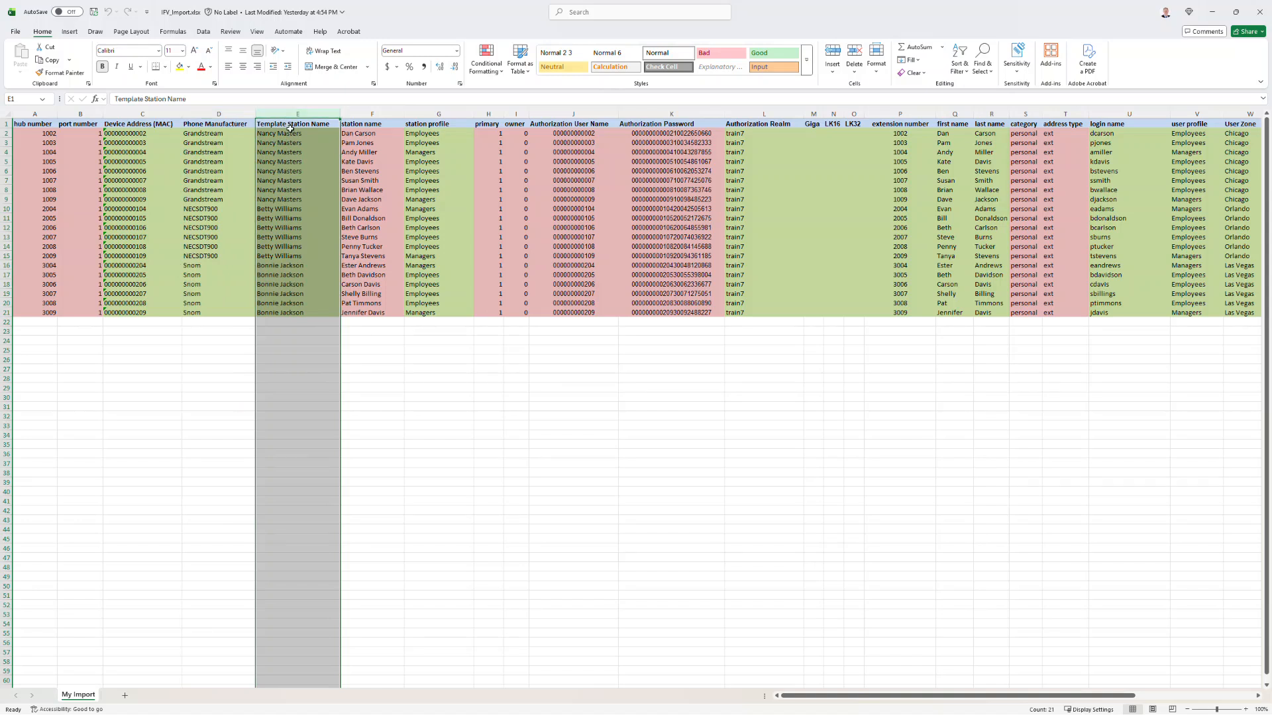
pyautogui.click(289, 135)
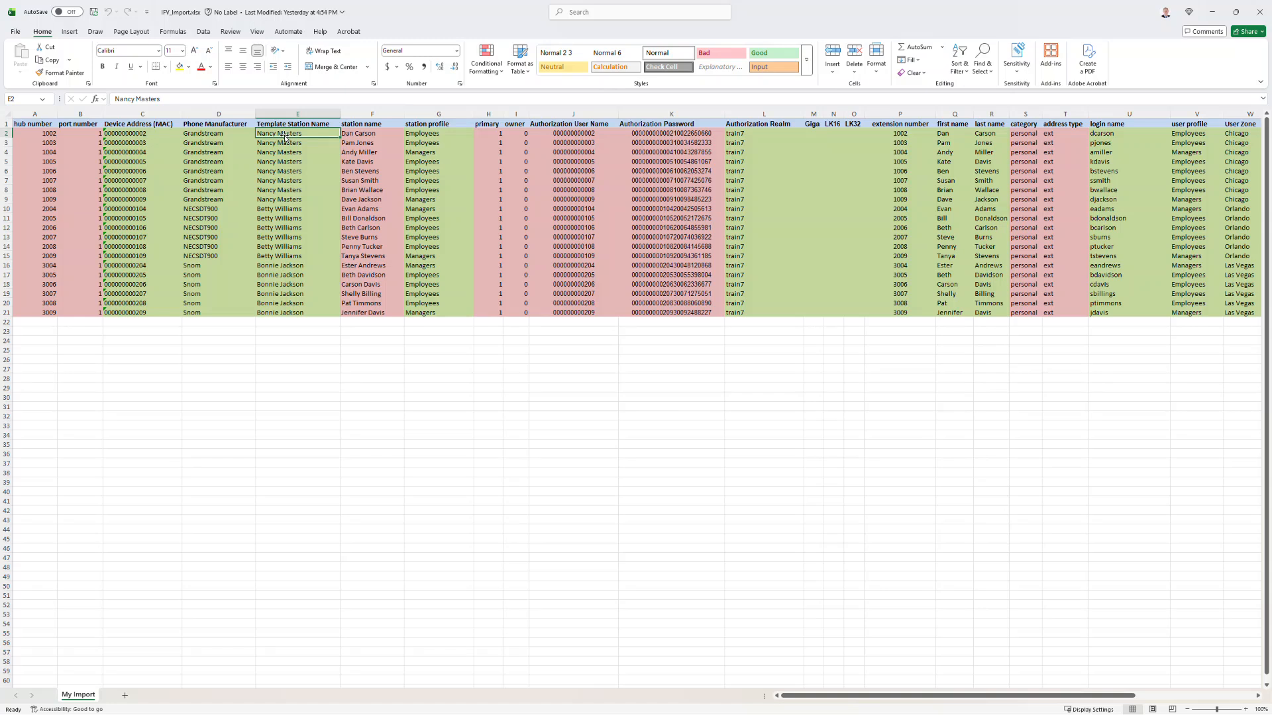
pyautogui.click(363, 134)
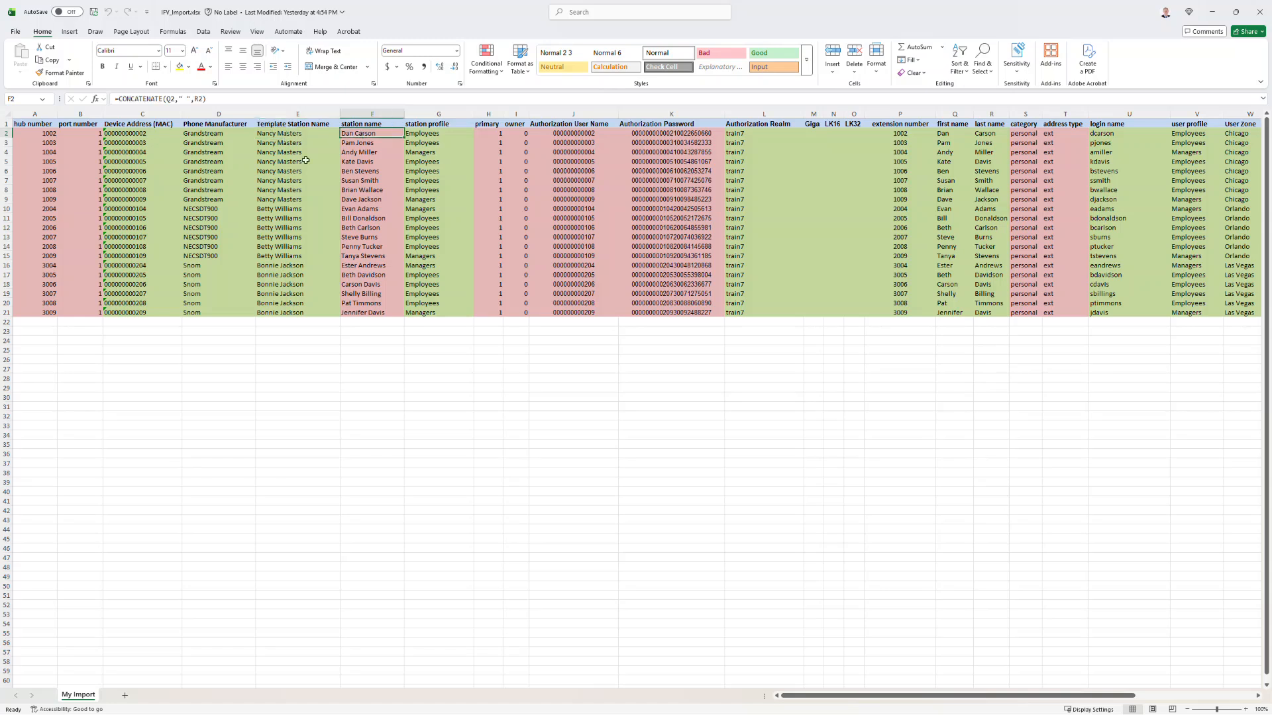
pyautogui.click(262, 142)
pyautogui.click(266, 153)
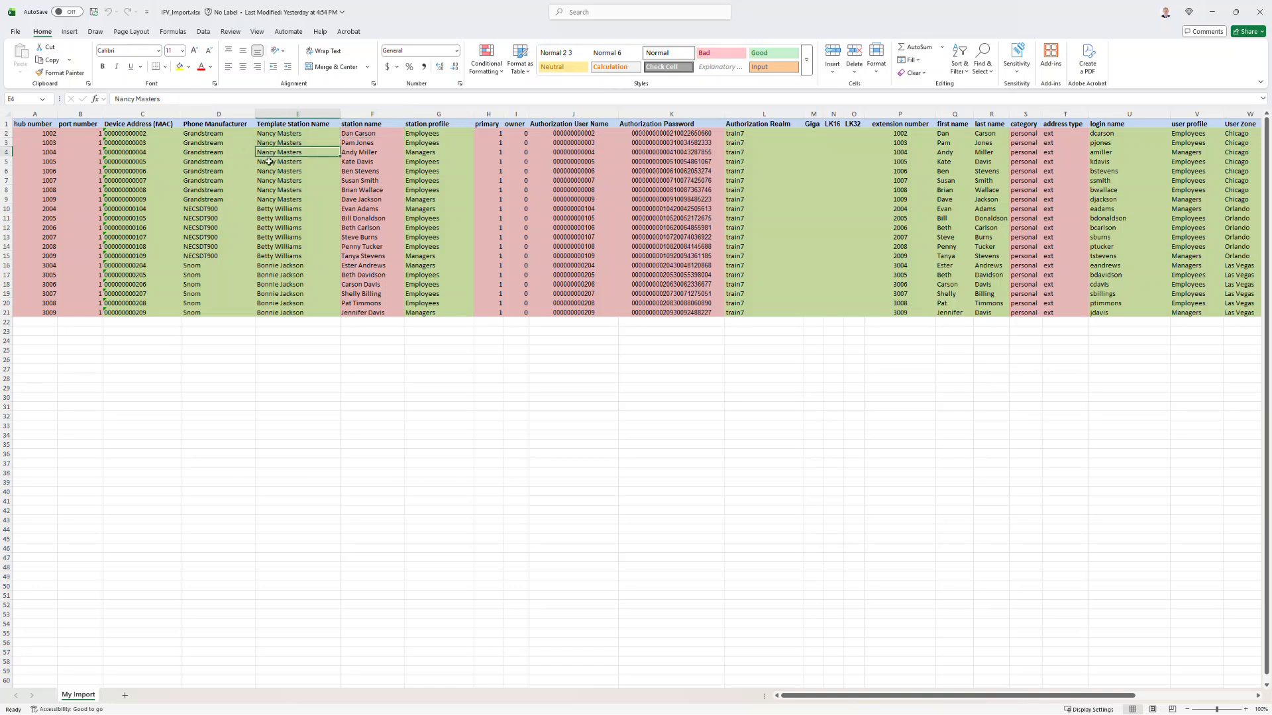
pyautogui.click(269, 161)
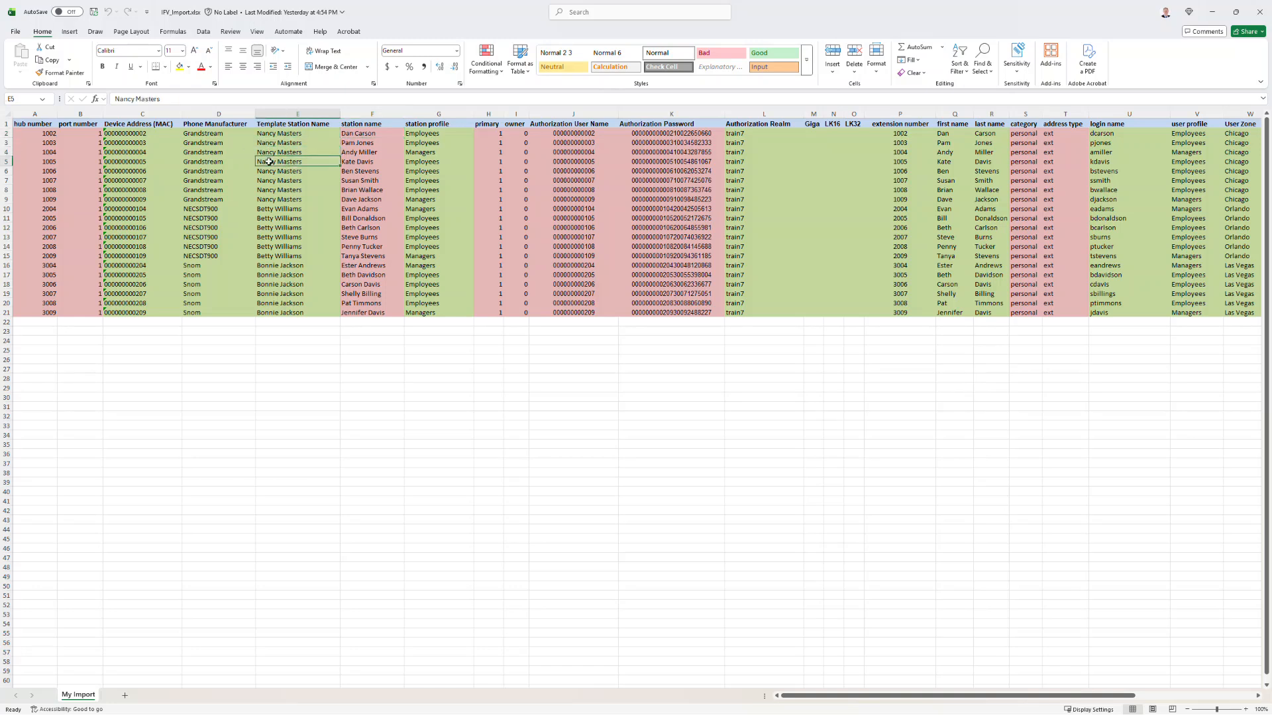
pyautogui.click(278, 211)
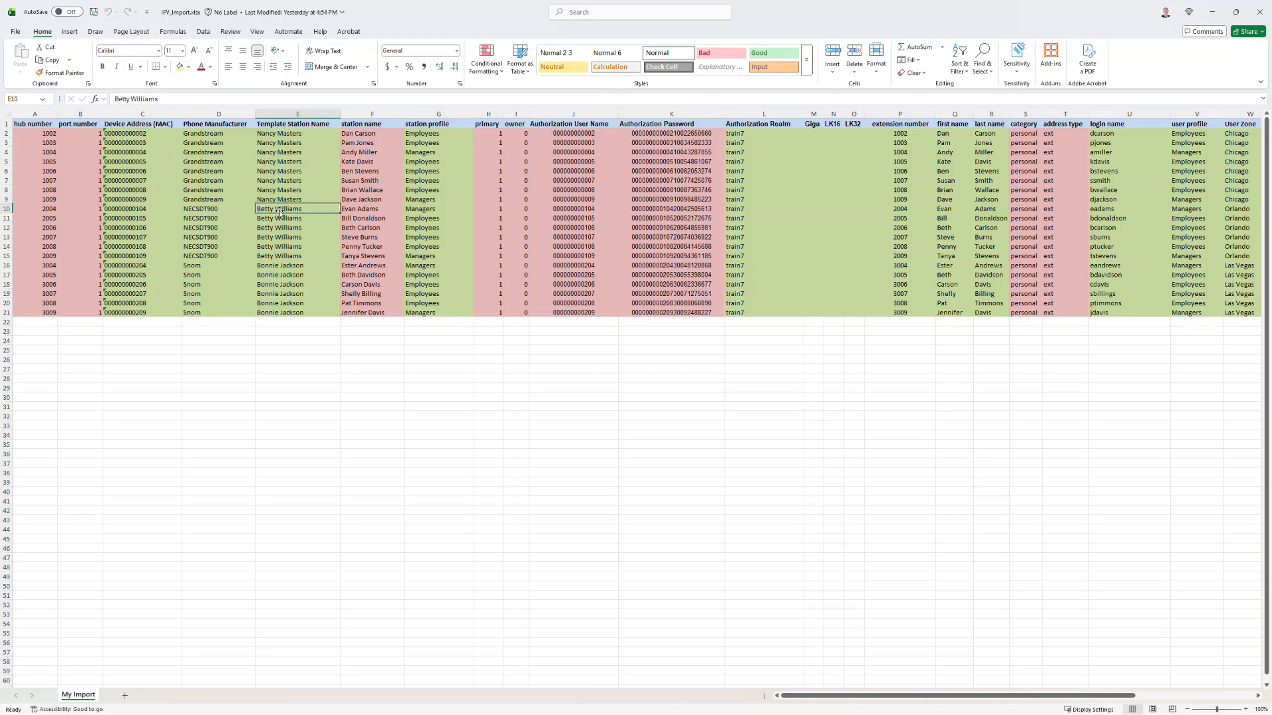
pyautogui.click(283, 268)
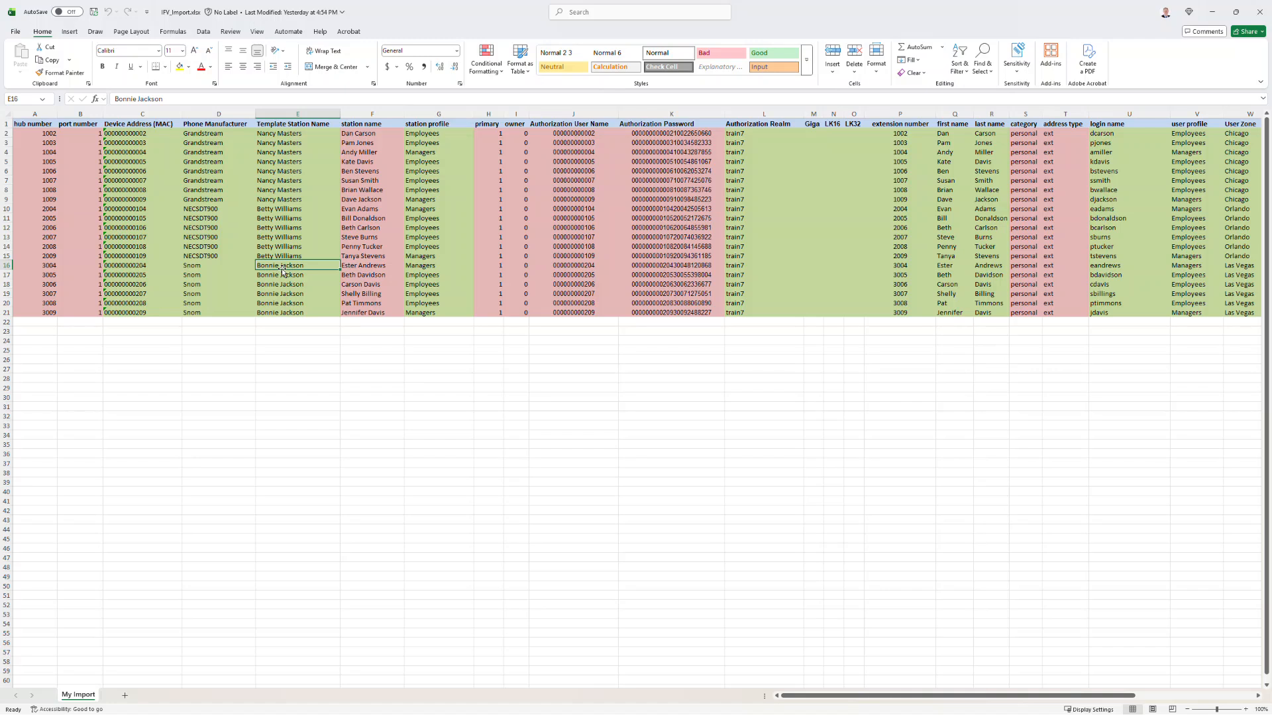
pyautogui.click(438, 114)
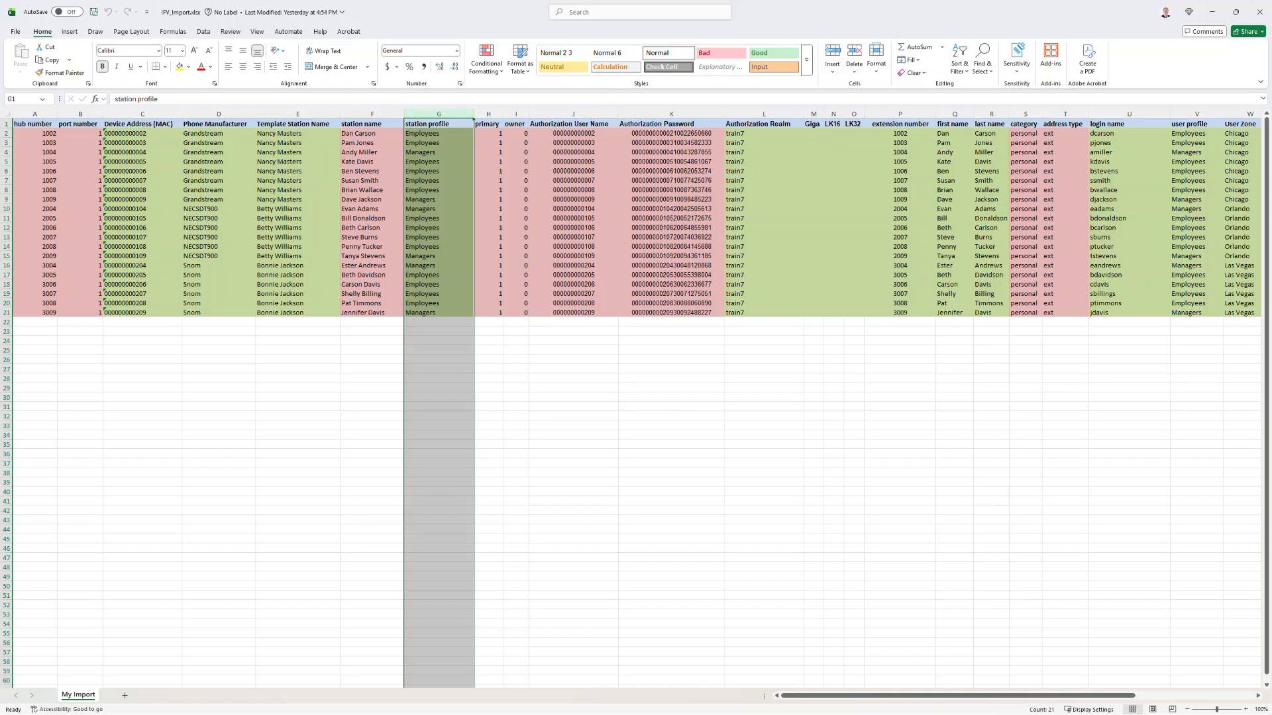
# Switch to IFV Administrator and list the system's Class of Service Profiles
pyautogui.hotkey('alt', 'Tab')
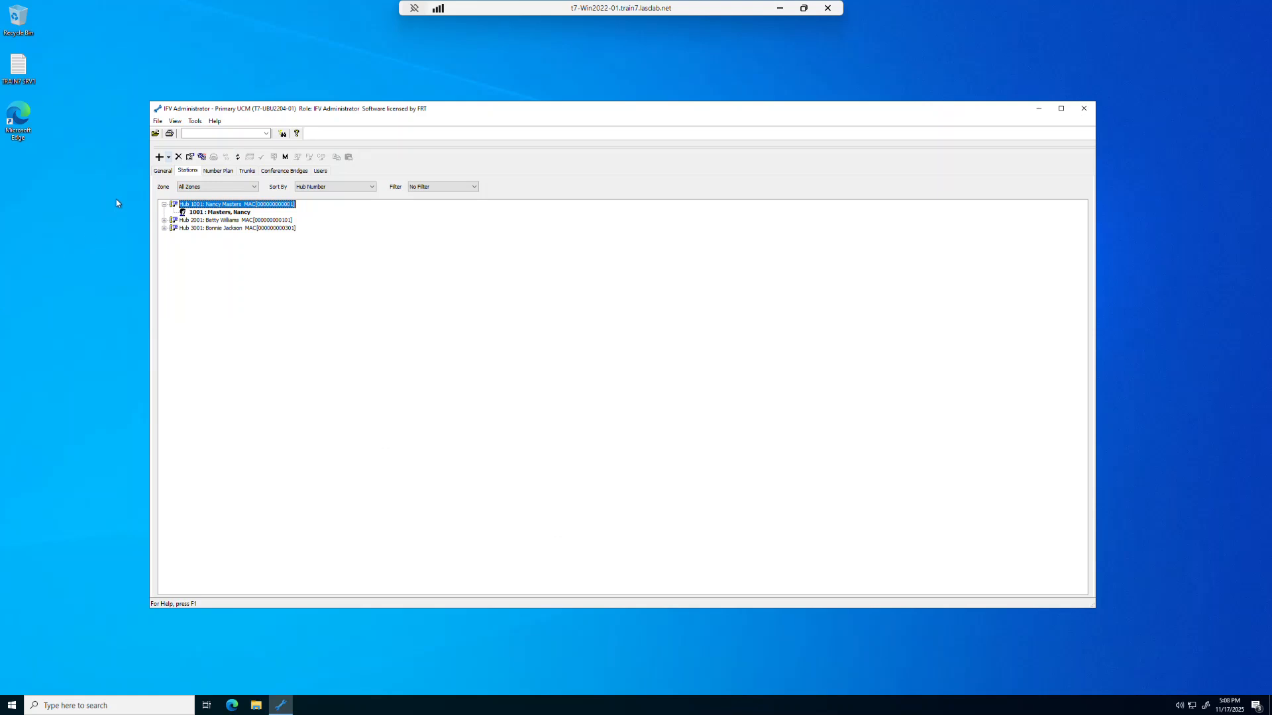
pyautogui.click(163, 170)
pyautogui.click(164, 193)
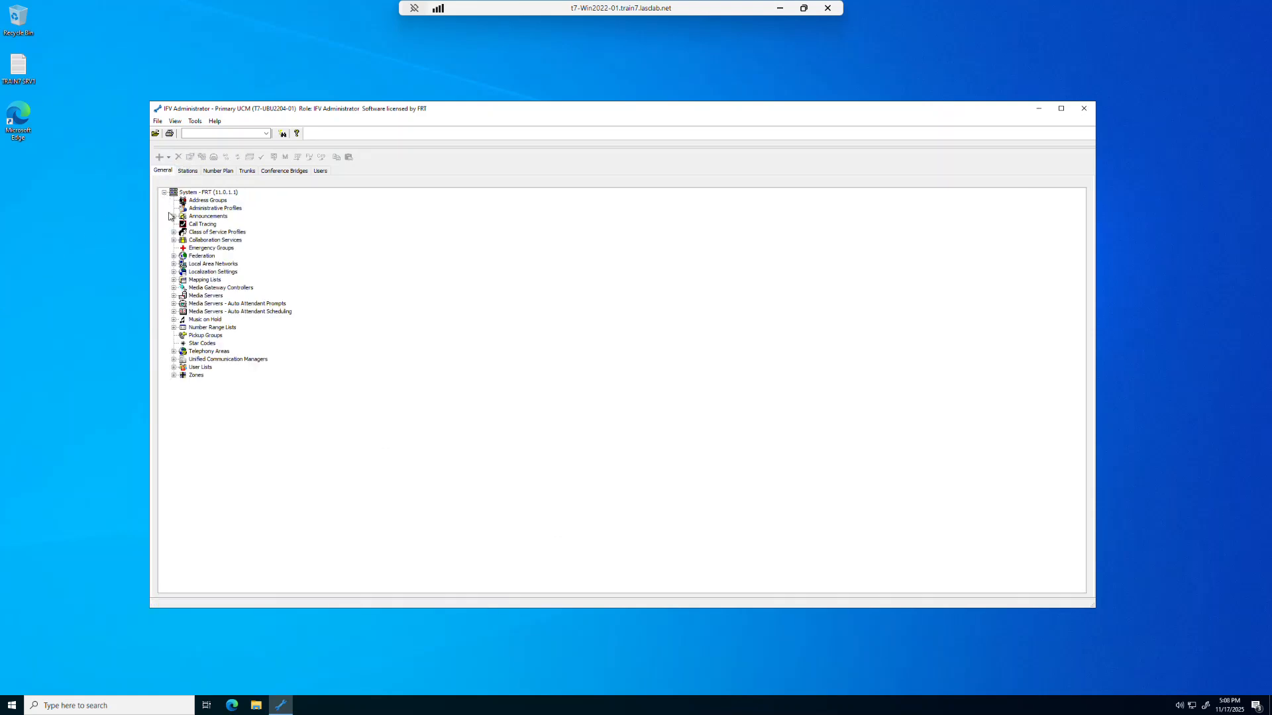
pyautogui.click(174, 232)
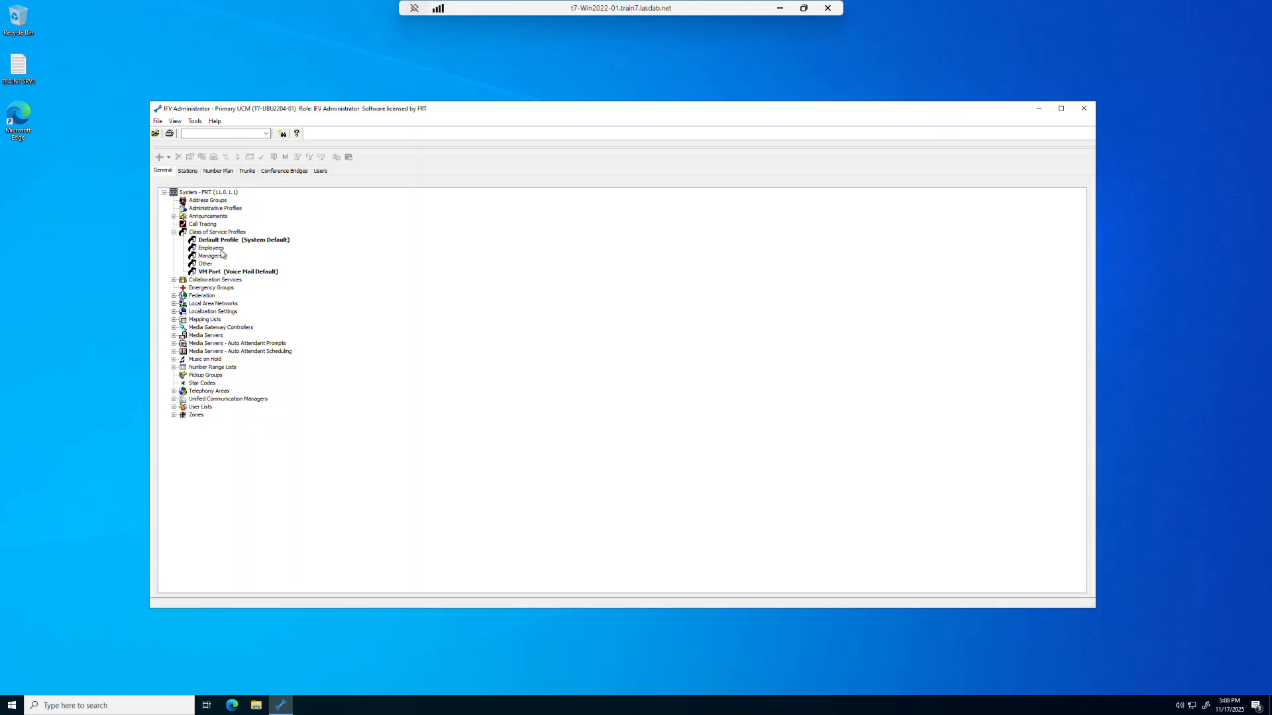
# Examine the Employees, Managers and Other entries under the Class of Service Profiles
pyautogui.click(220, 250)
pyautogui.click(222, 257)
pyautogui.click(208, 265)
# Switch to IFV_Import.xlsx and review the station profile and Authorization Realm columns
pyautogui.moveTo(280, 705)
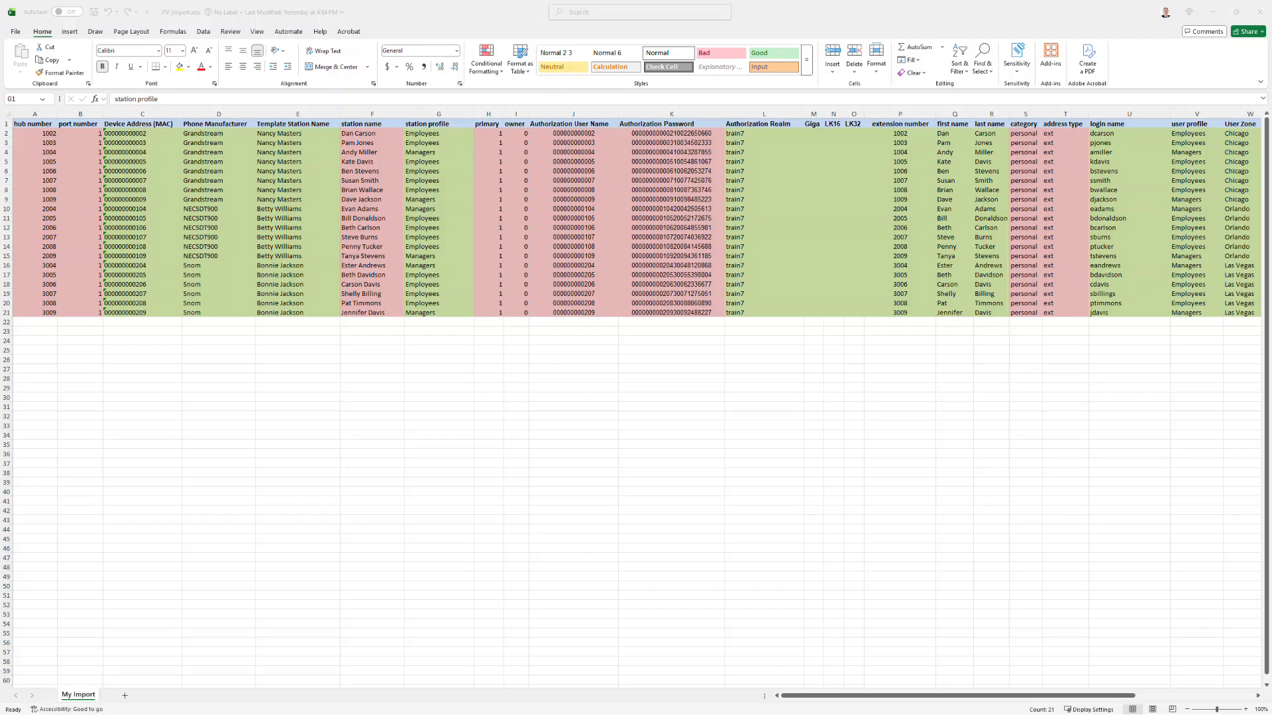
pyautogui.hotkey('ctrl', 'space')
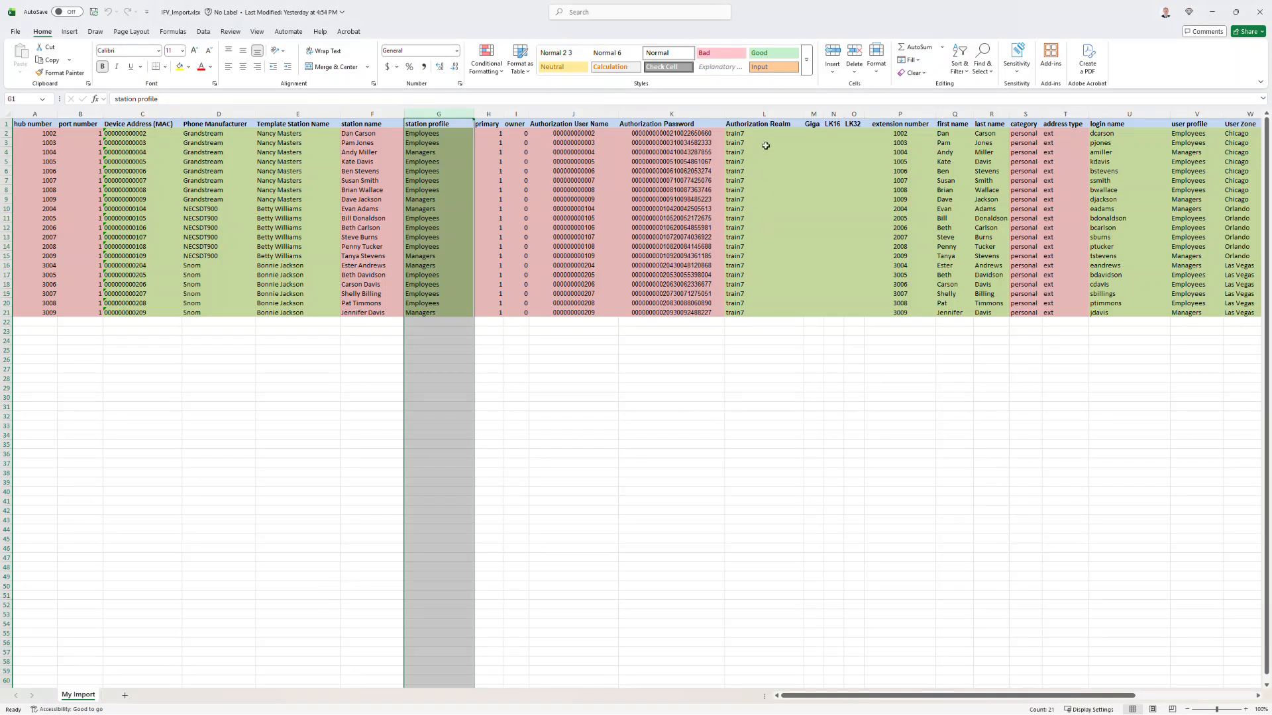
pyautogui.click(761, 113)
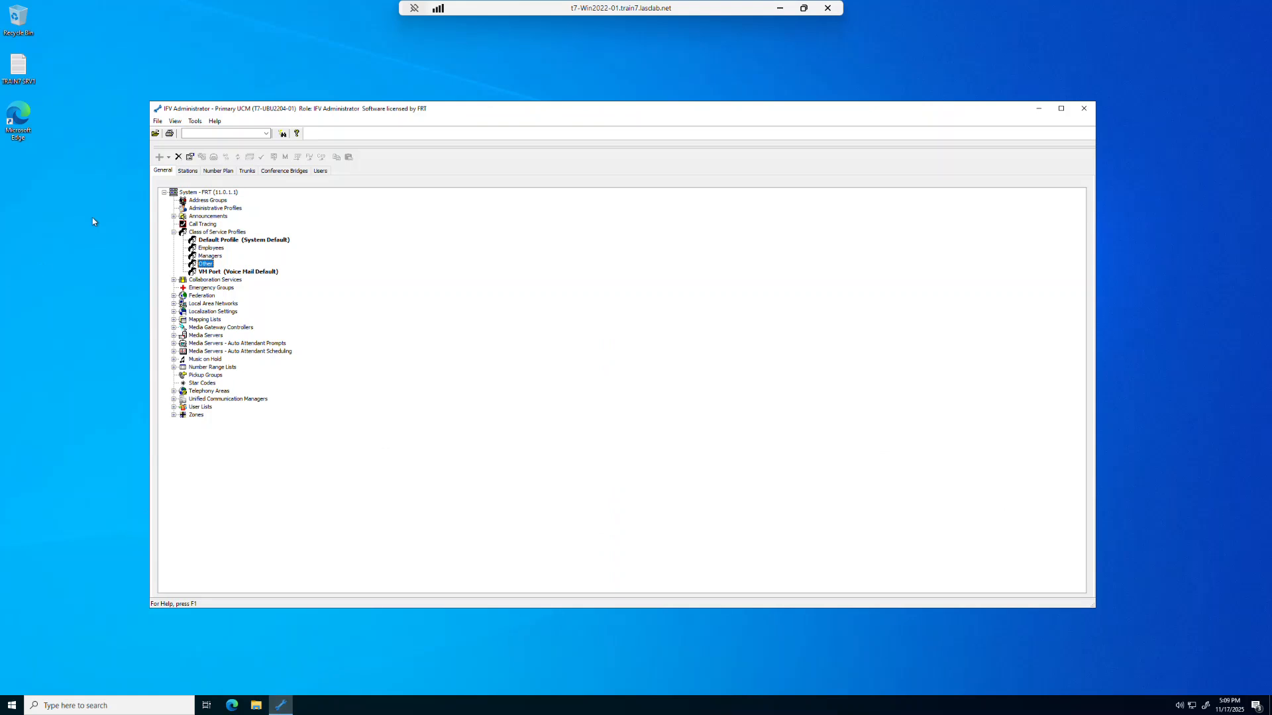
# In IFV Administrator, check the Security realm in the properties of the station under Hub 1001, and close them without changes
pyautogui.click(186, 171)
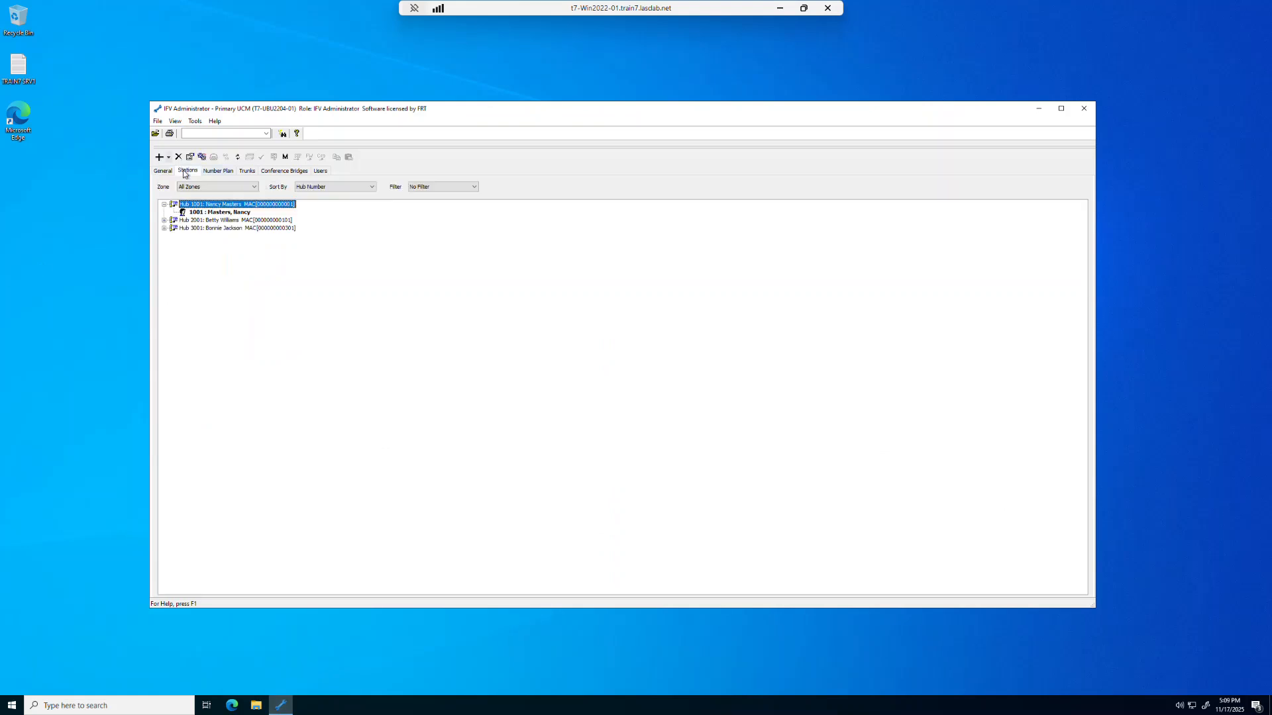
pyautogui.doubleClick(214, 211)
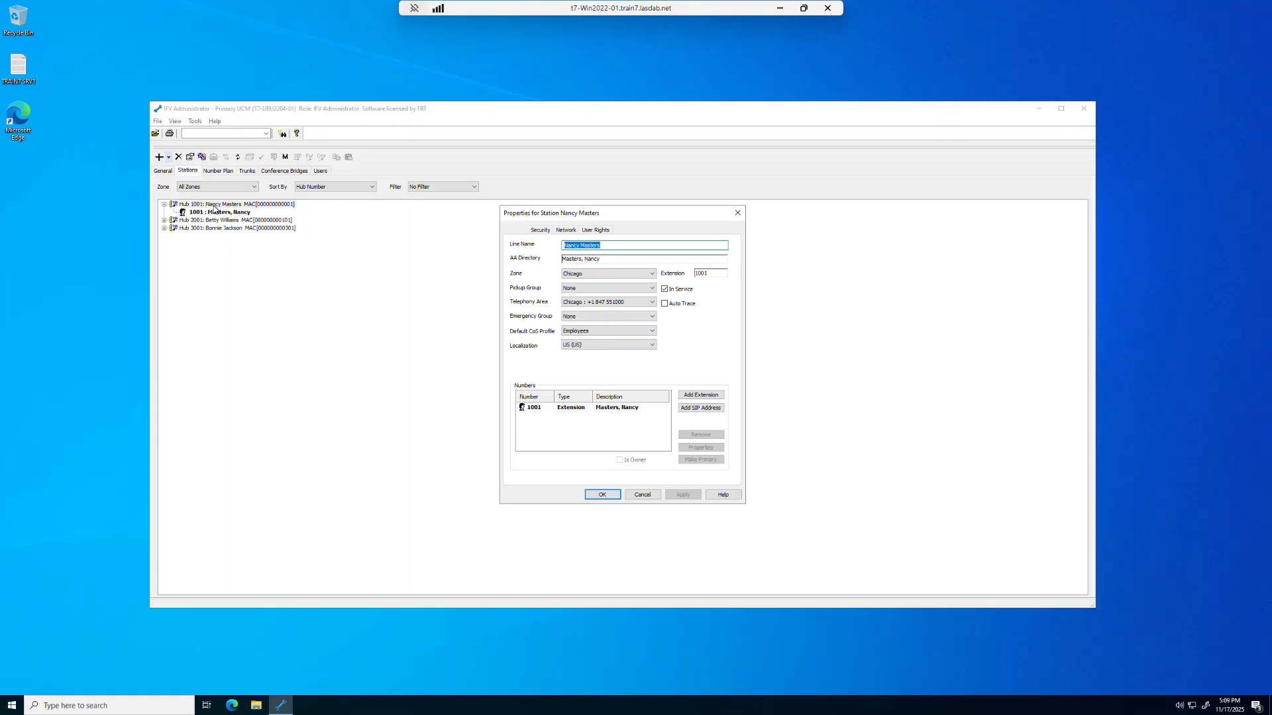
pyautogui.click(539, 231)
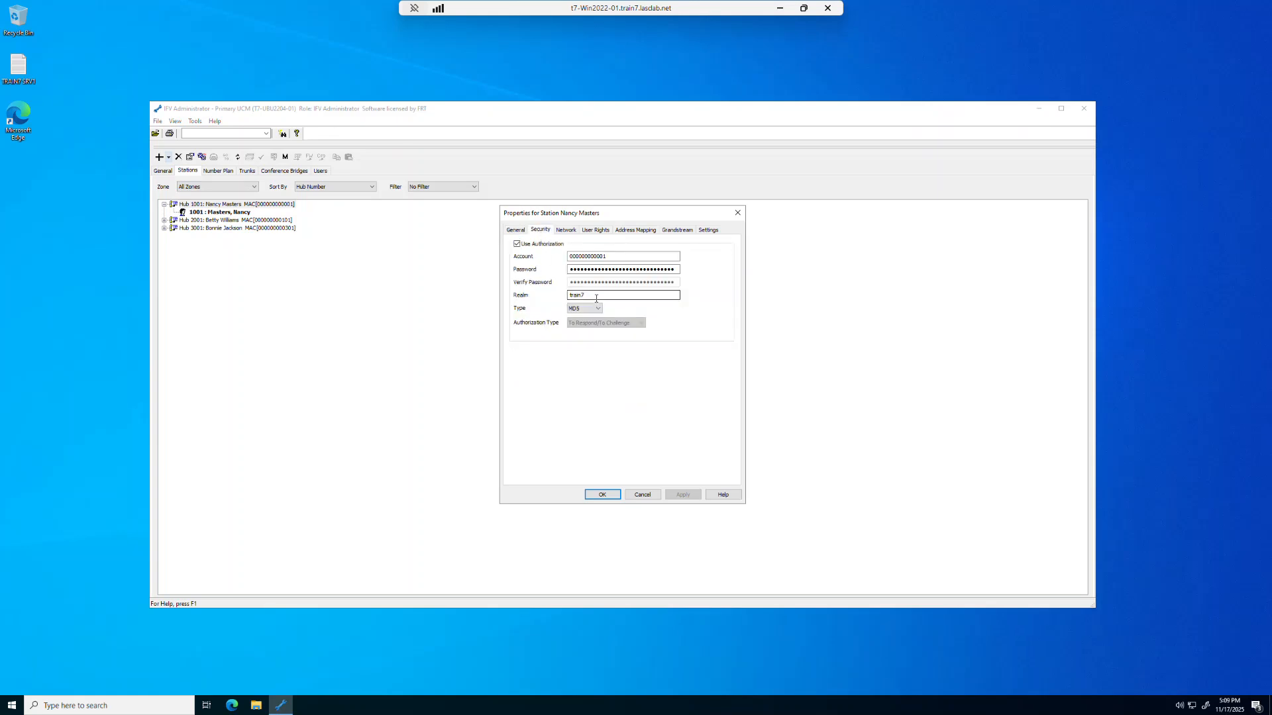
pyautogui.moveTo(593, 296); pyautogui.dragTo(556, 299)
pyautogui.click(644, 495)
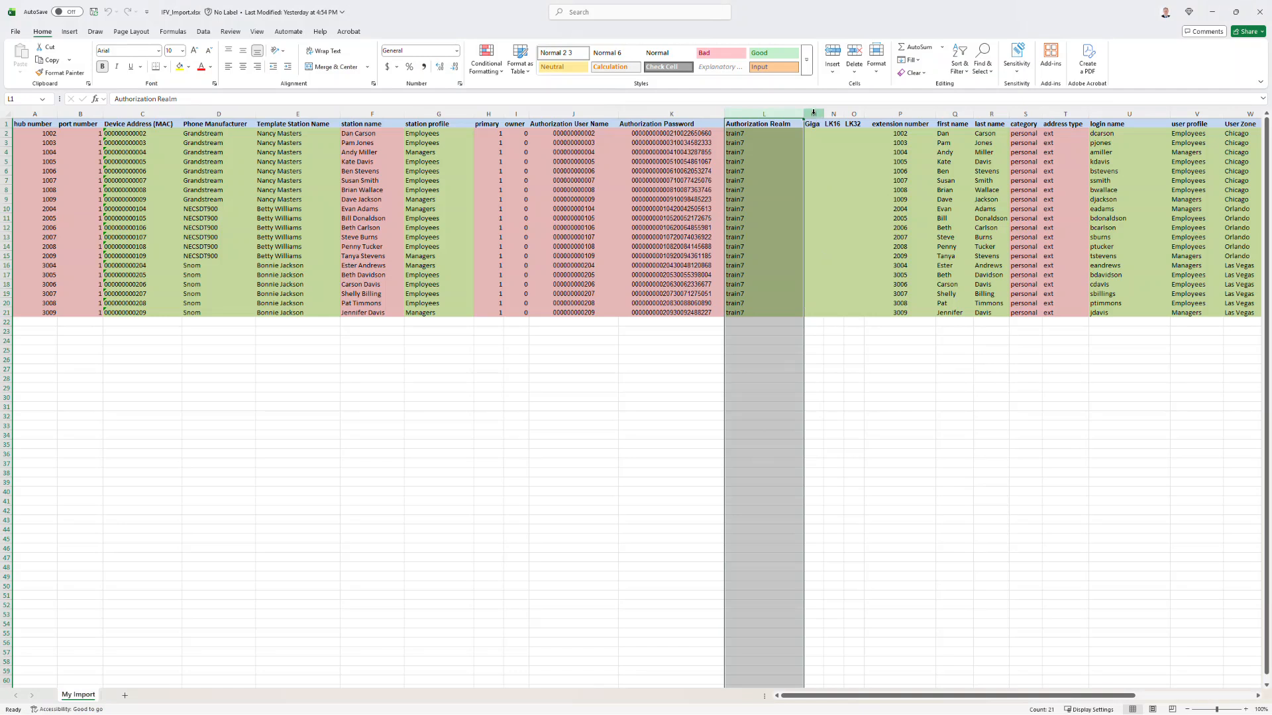
# In IFV_Import.xlsx, review the Giga, LK16, LK32, user profile, User Zone and mailbox columns, and those from user licensed to Web Services Rights
pyautogui.moveTo(814, 118); pyautogui.dragTo(848, 112)
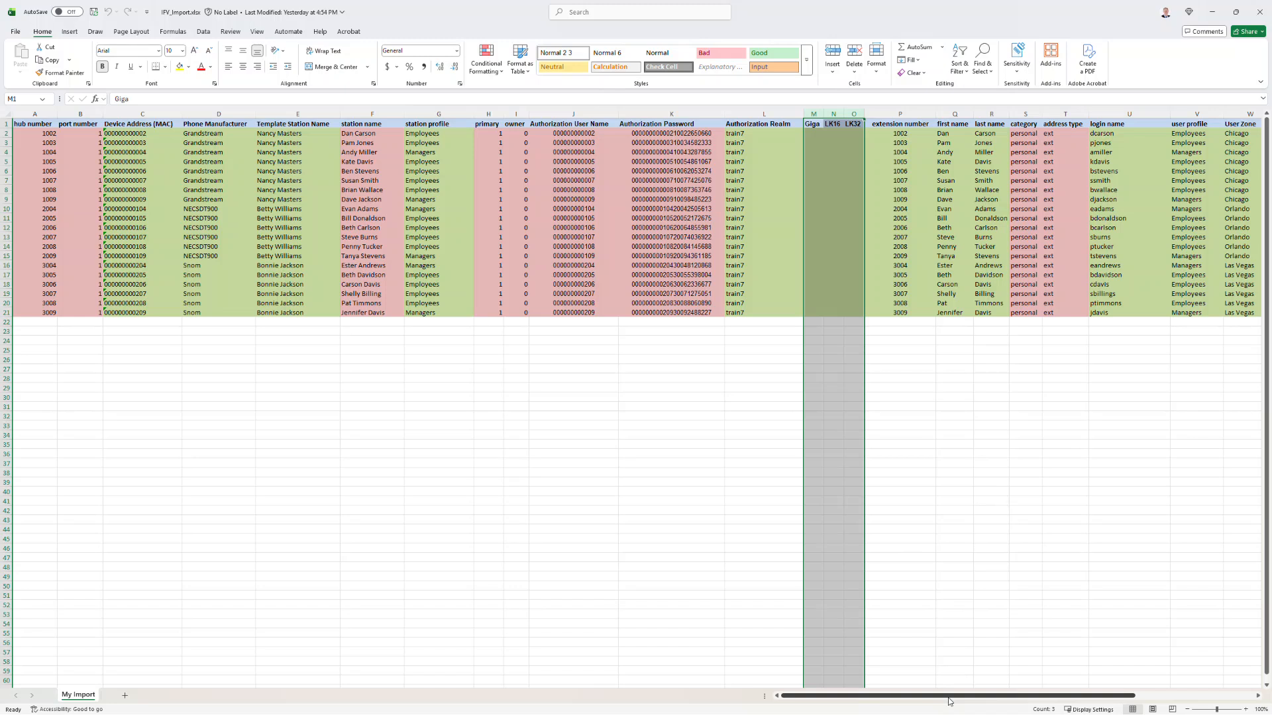
pyautogui.moveTo(949, 701); pyautogui.dragTo(1069, 702)
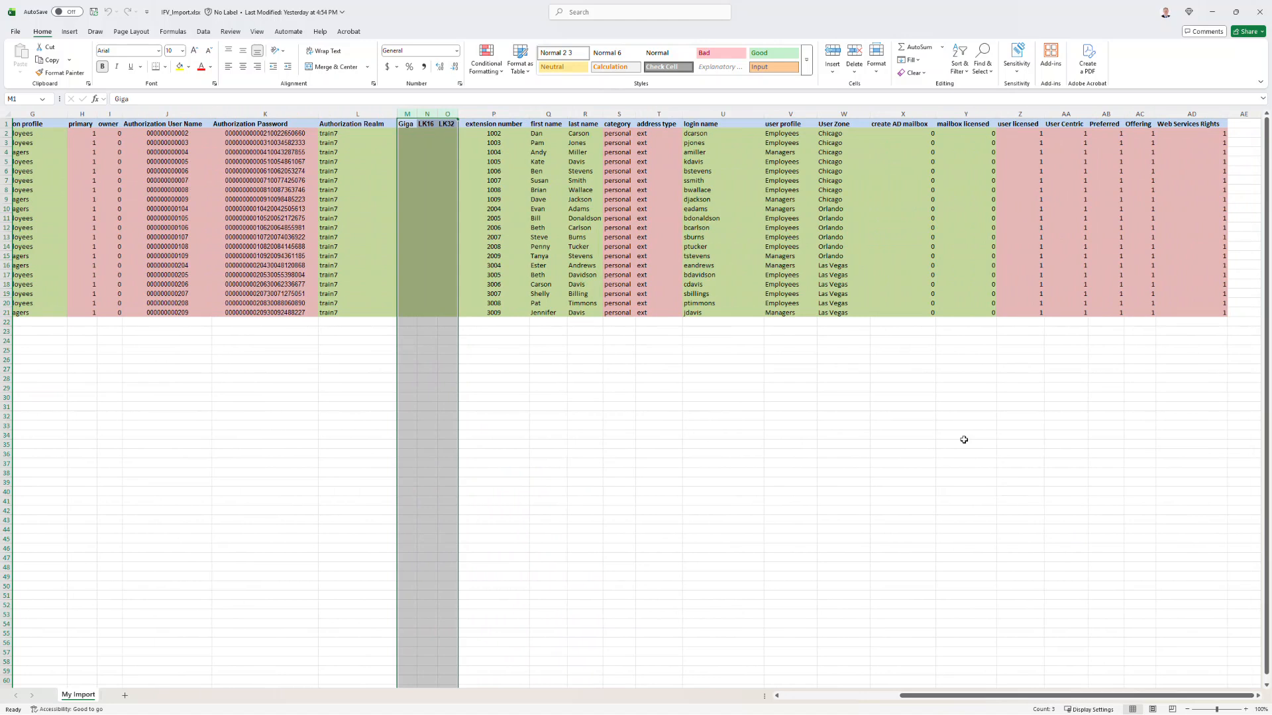
pyautogui.click(788, 110)
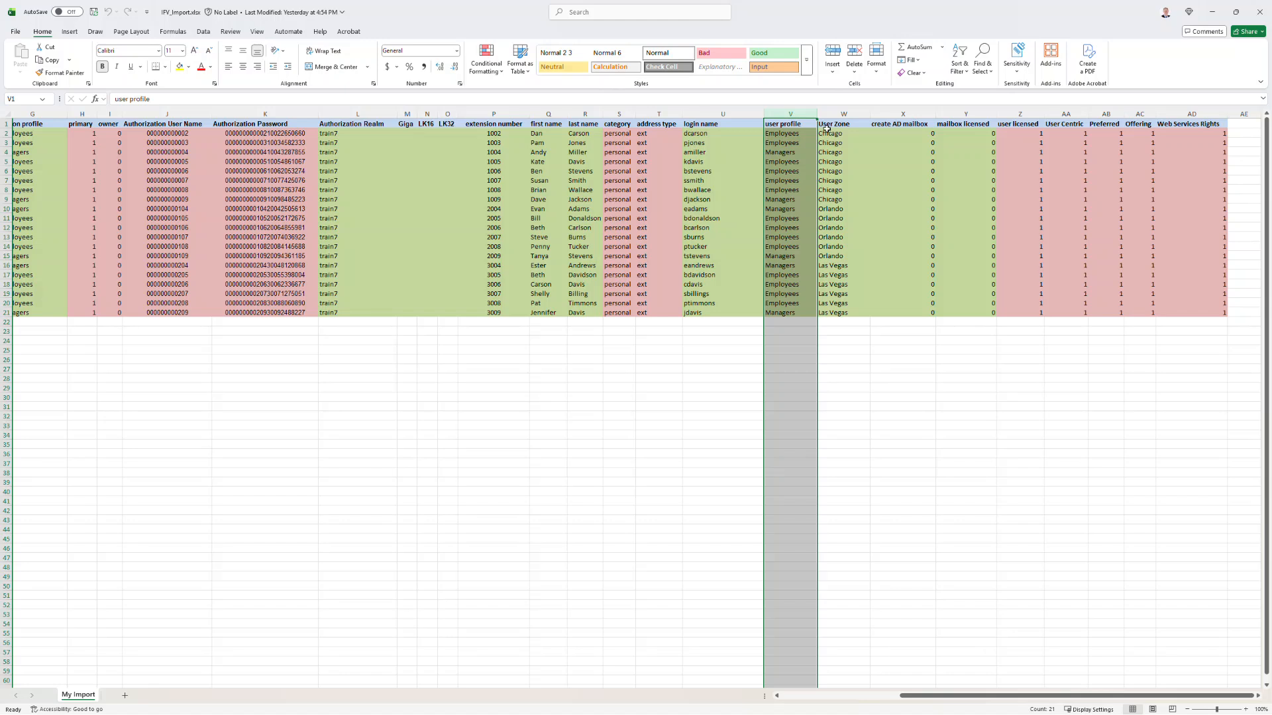
pyautogui.click(842, 114)
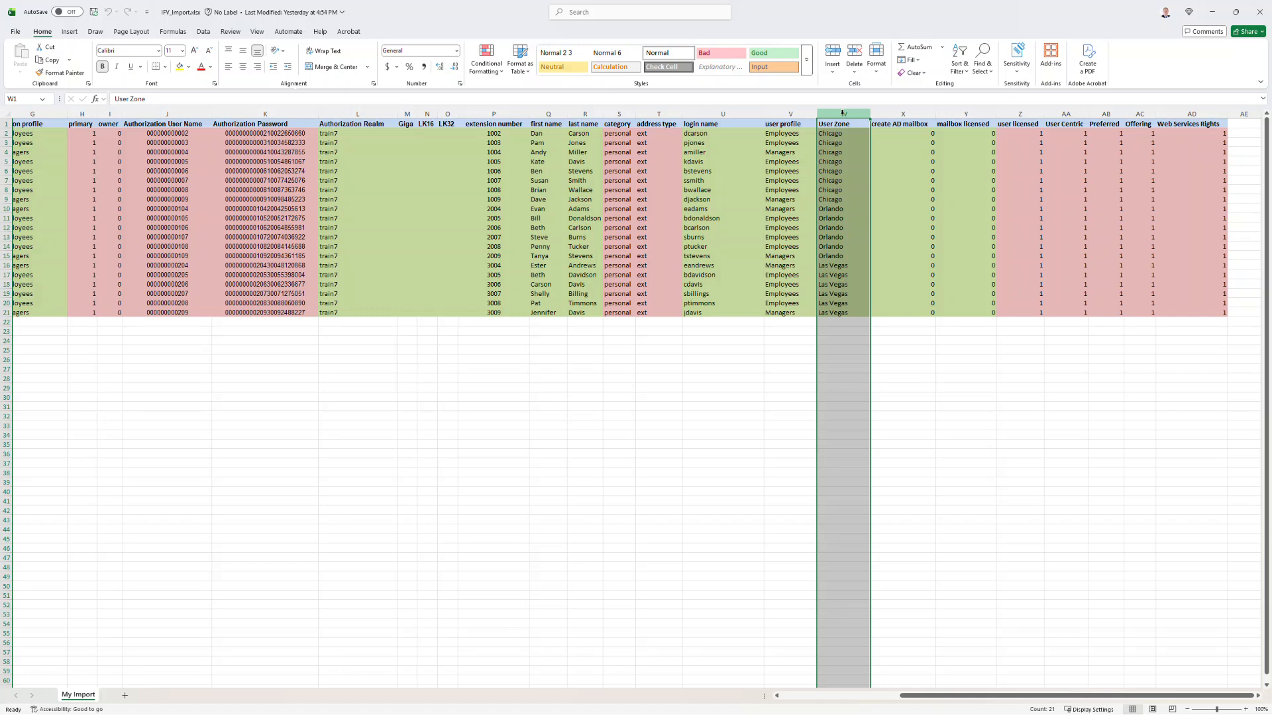
pyautogui.click(900, 114)
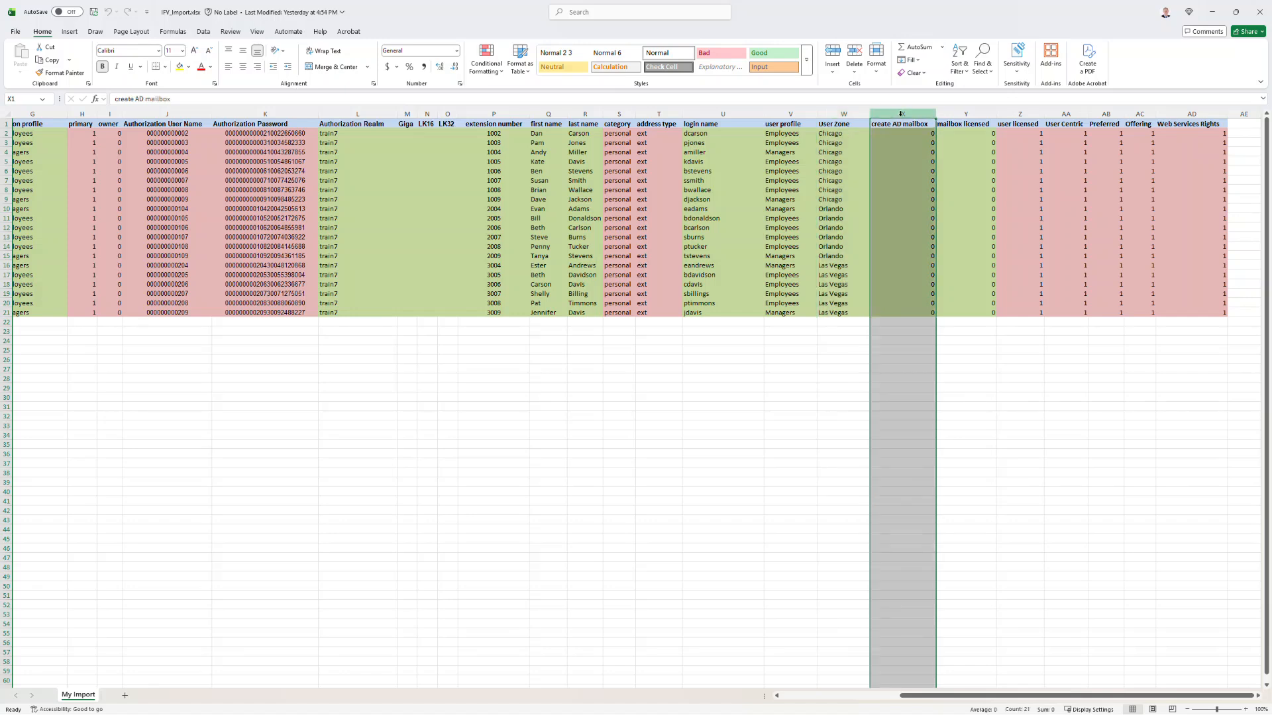
pyautogui.click(973, 114)
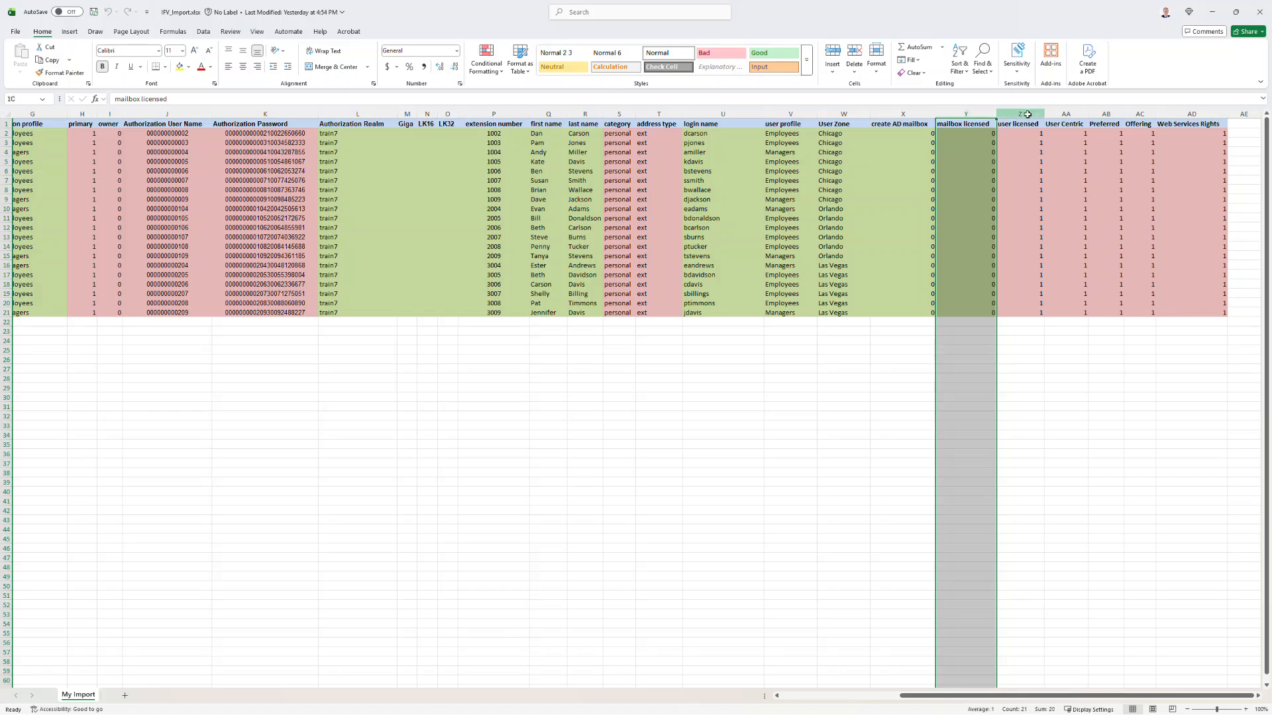
pyautogui.moveTo(1028, 113); pyautogui.dragTo(1174, 110)
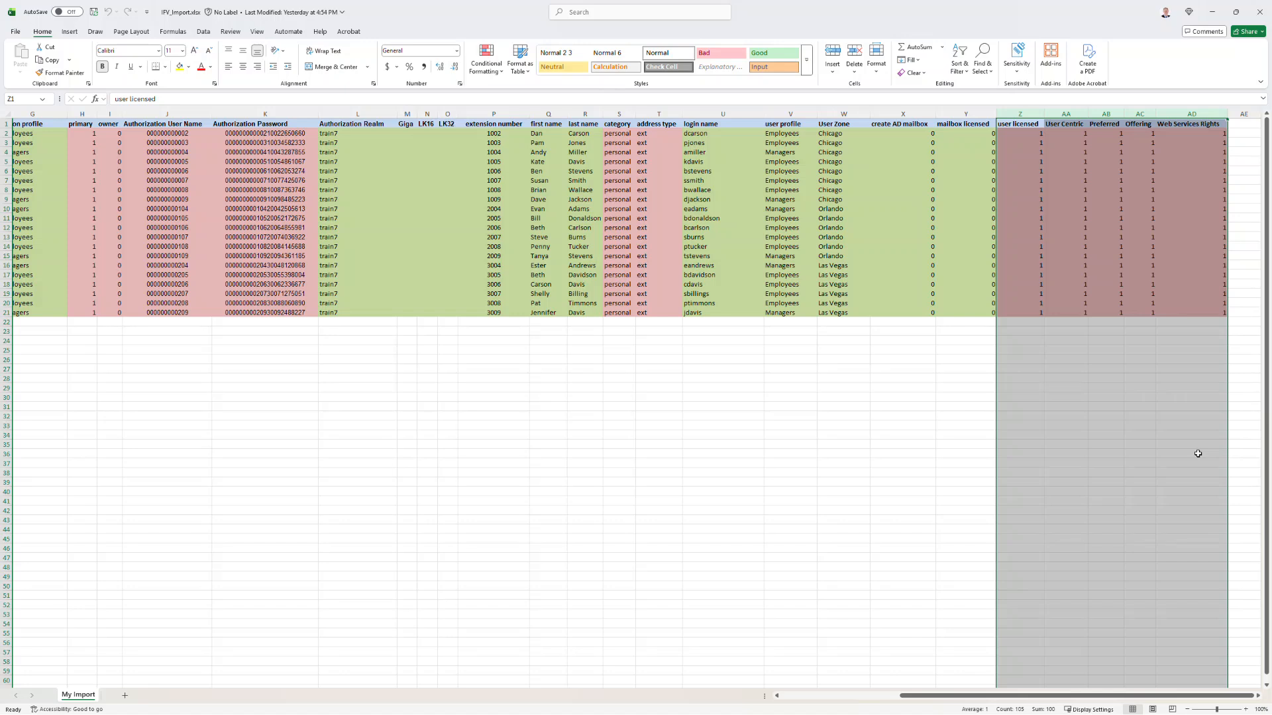
# Set User Centric to 0 for every user in AA2 through AA21
pyautogui.click(1070, 135)
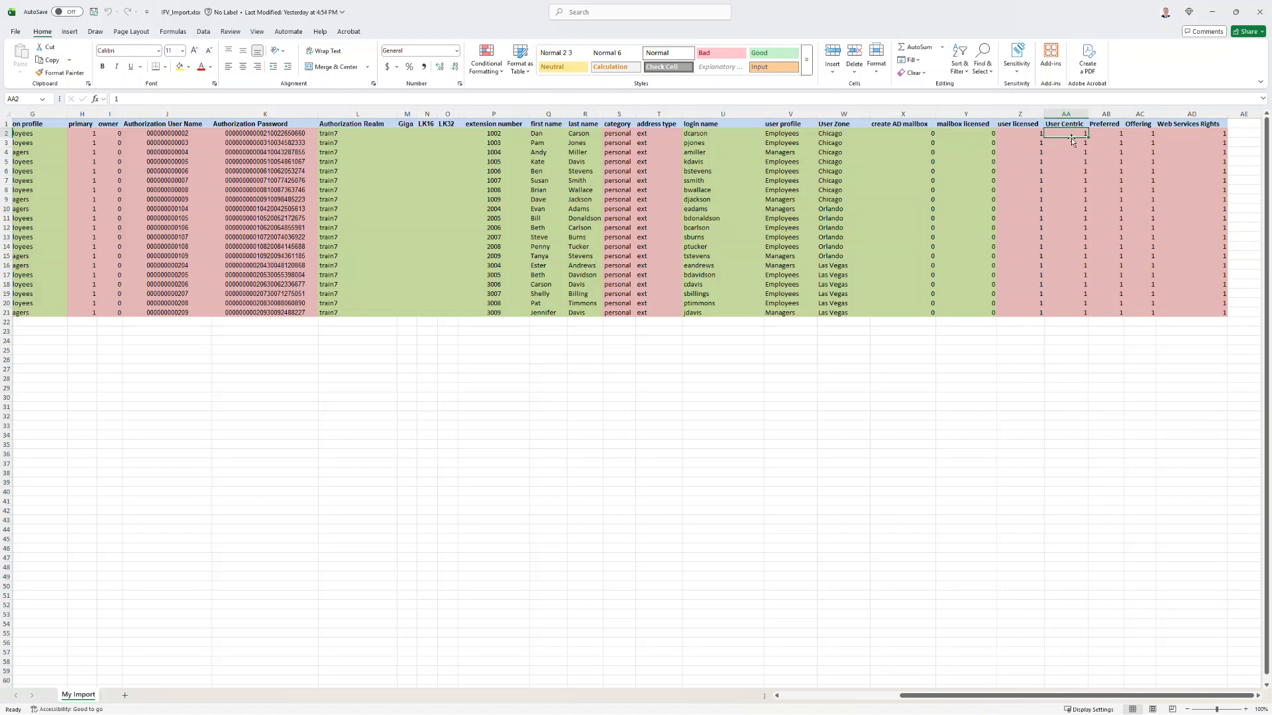
pyautogui.write('0')
pyautogui.press('Return')
pyautogui.write('0')
pyautogui.press('Return')
pyautogui.write('0')
pyautogui.press('Return')
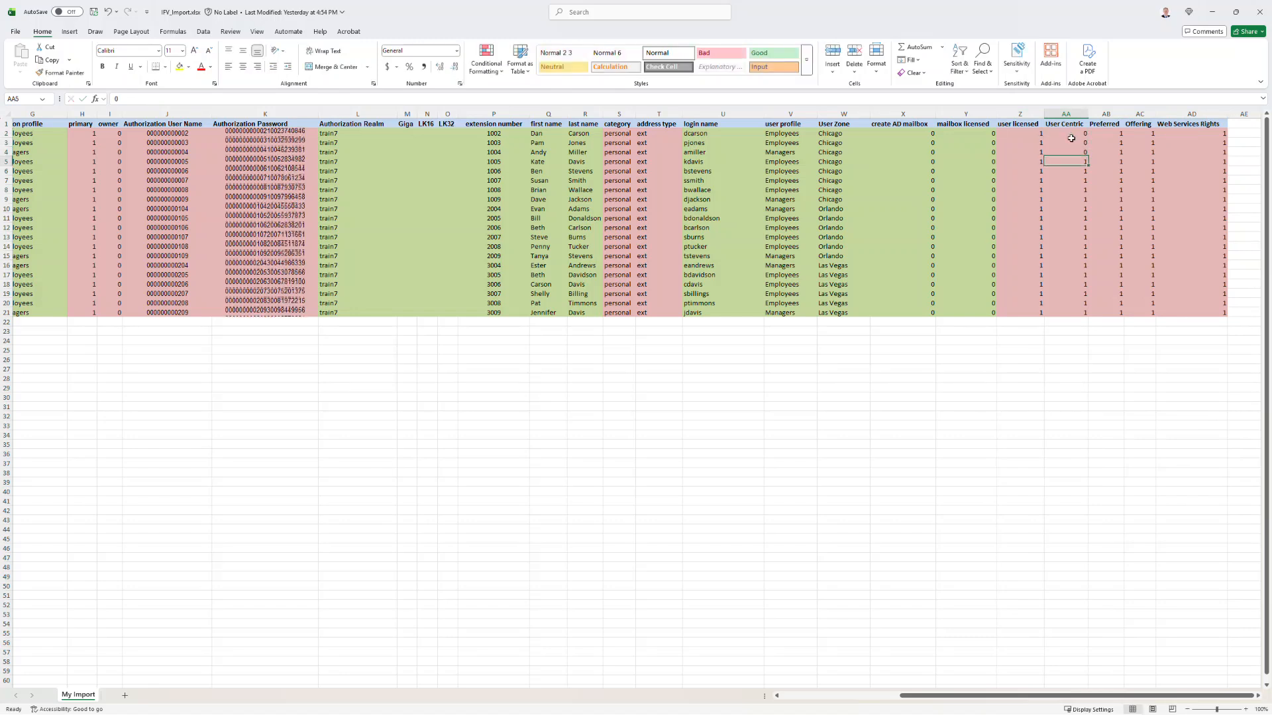
pyautogui.write('0')
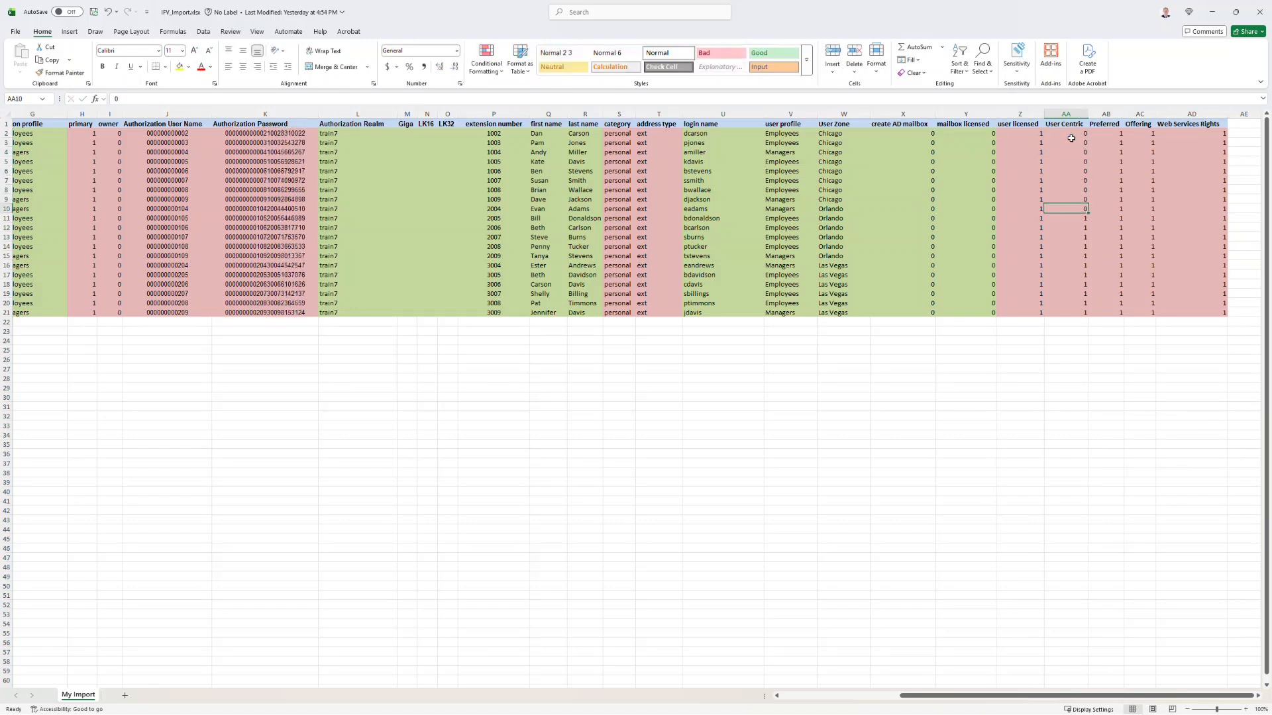
pyautogui.write(' 0 0 0 0 0 0 0 0 0 0 0 ')
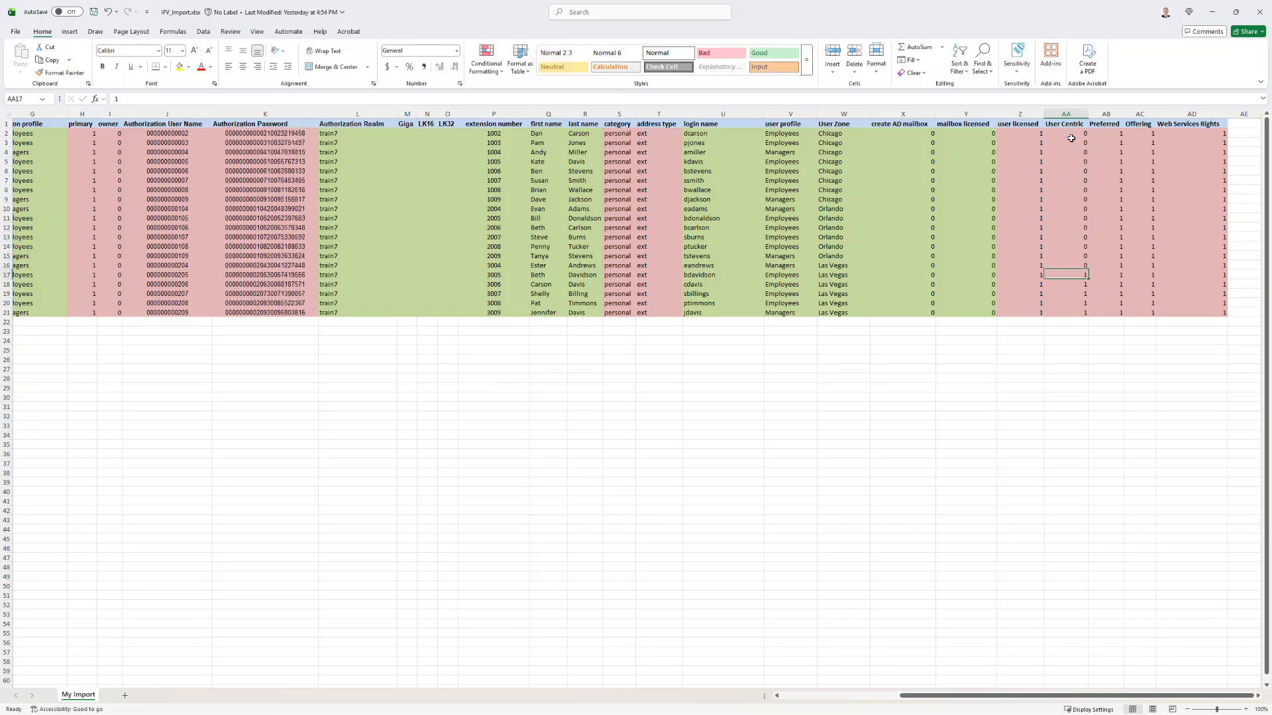
pyautogui.write('0 0 0 0 0')
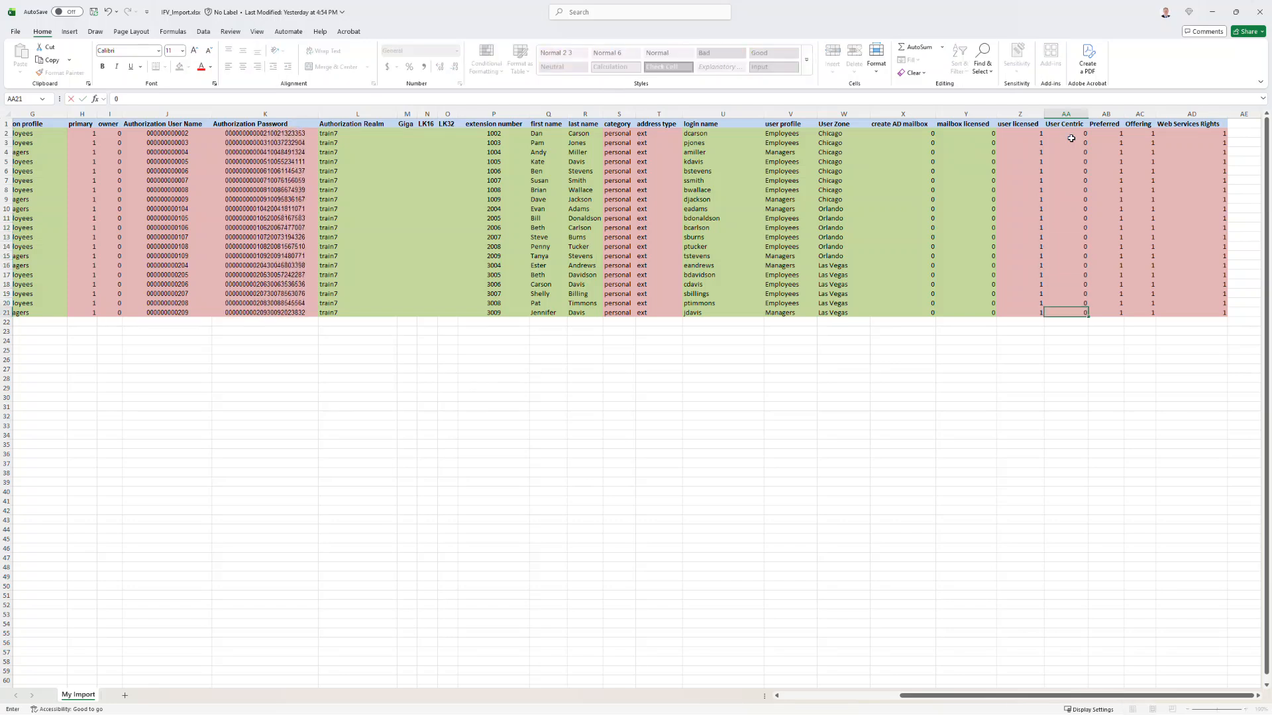
# Clear the Offering values for all users in AC2 through AC21
pyautogui.moveTo(1137, 132); pyautogui.dragTo(1156, 314)
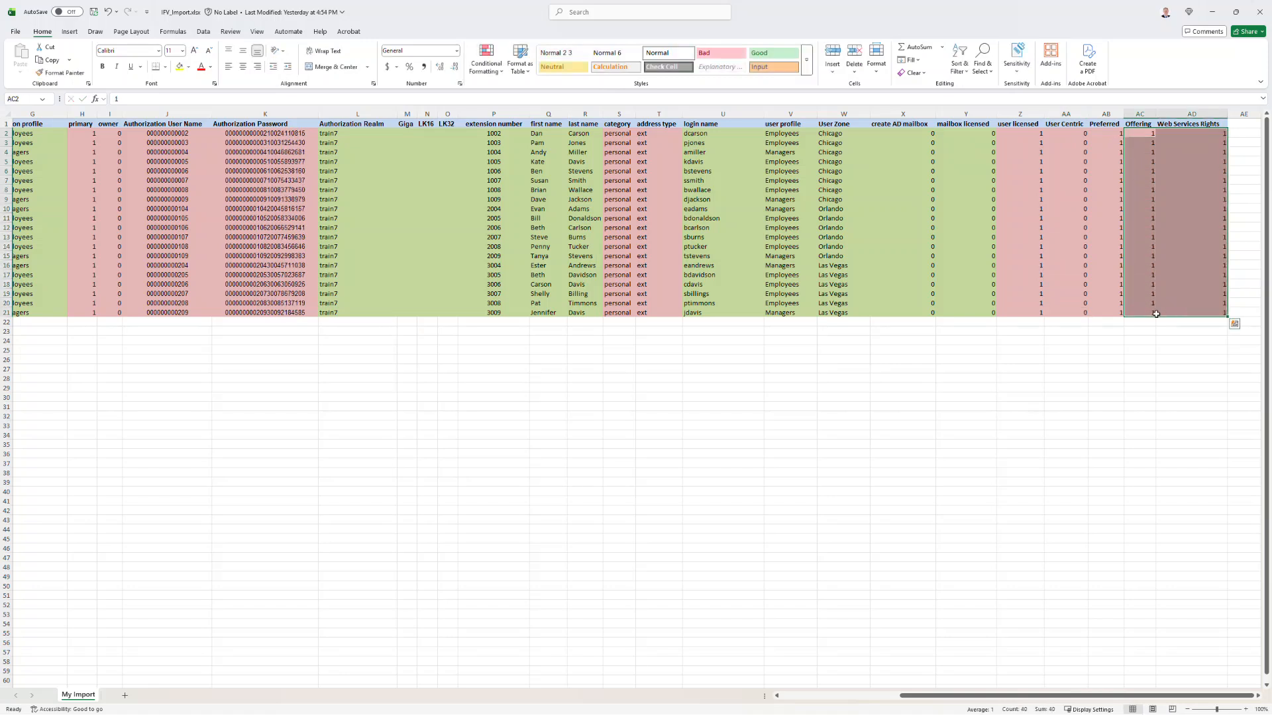
pyautogui.click(1156, 314)
pyautogui.moveTo(1147, 135); pyautogui.dragTo(1152, 312)
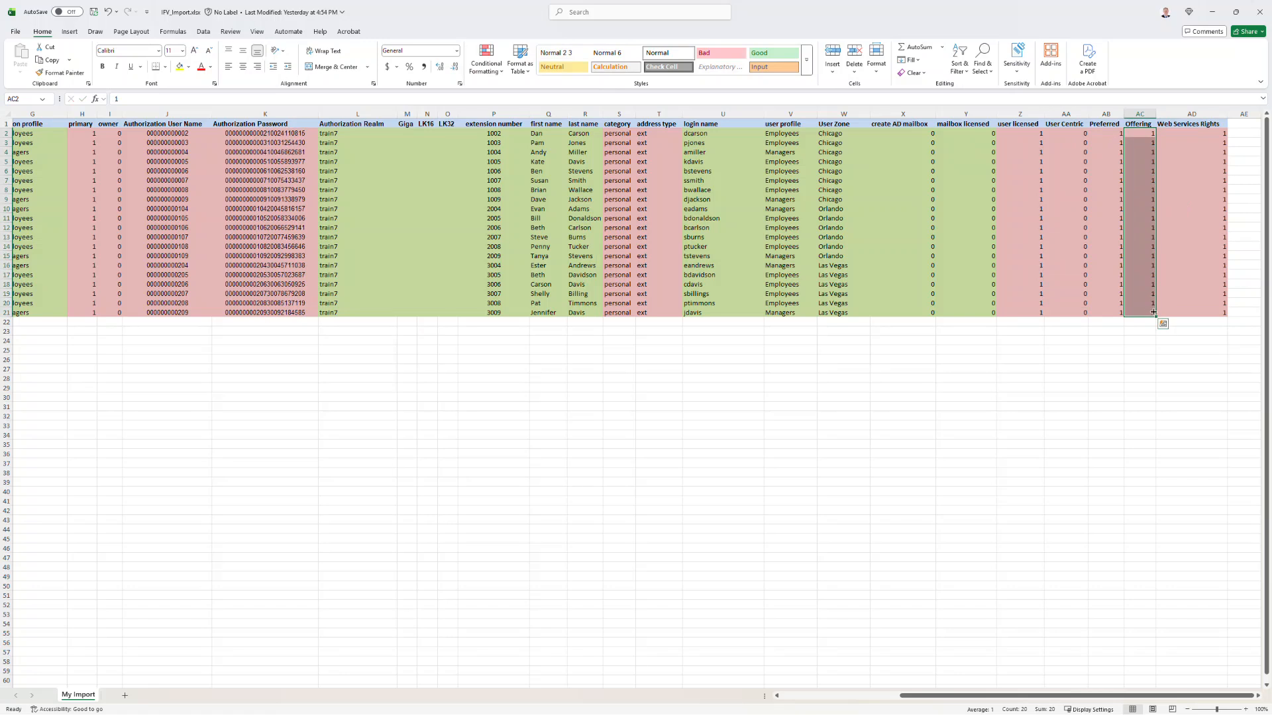
pyautogui.press('Delete')
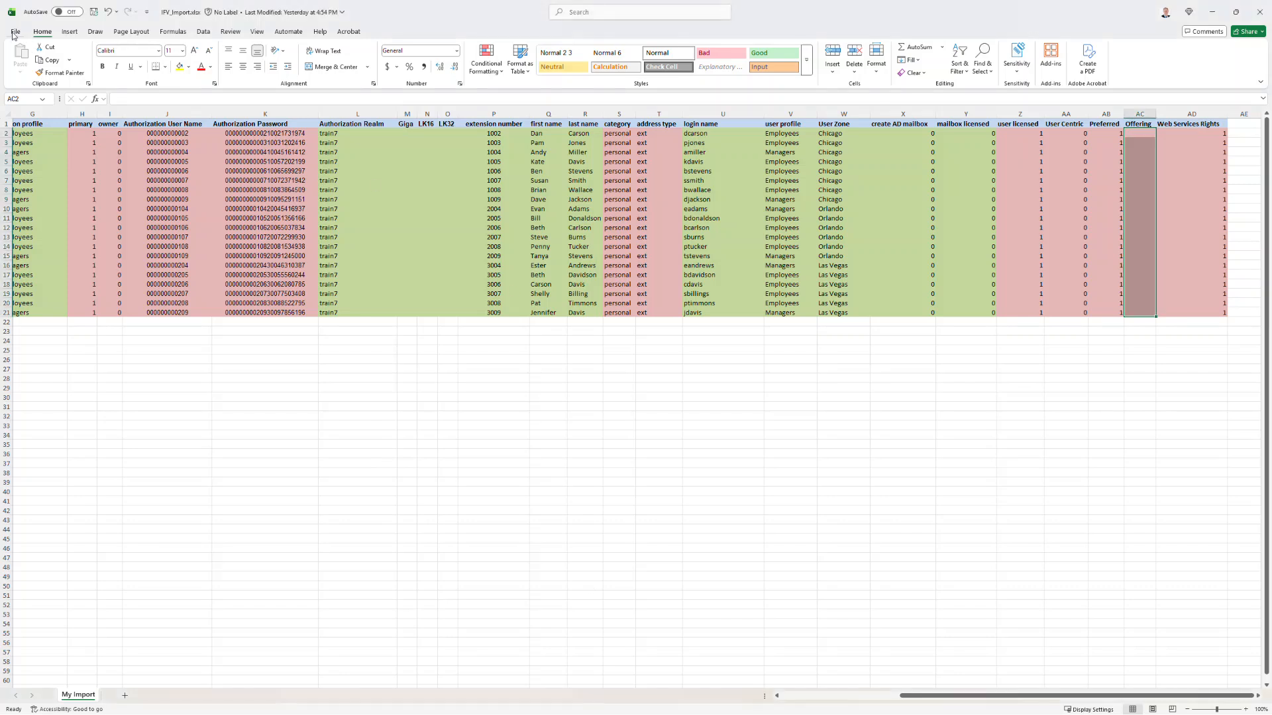
# Save the workbook as IFV_Import in CSV (Comma delimited) format in the Online training folder
pyautogui.click(14, 34)
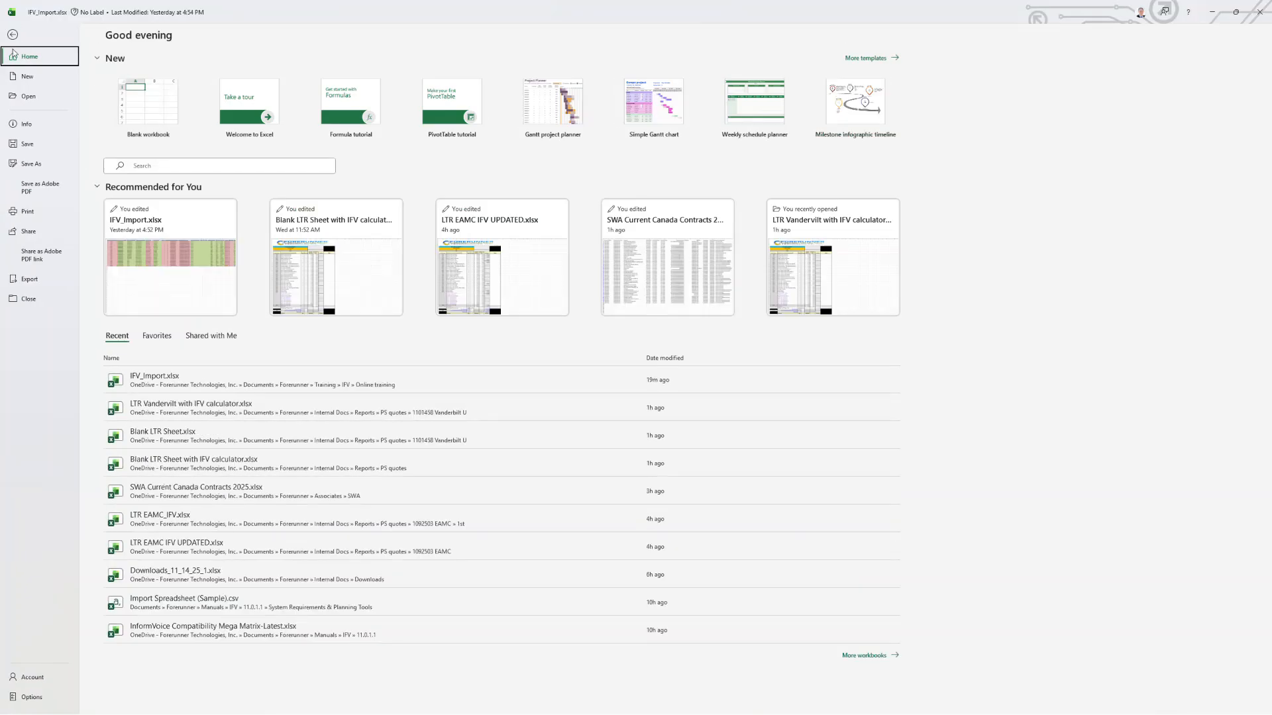
pyautogui.click(32, 168)
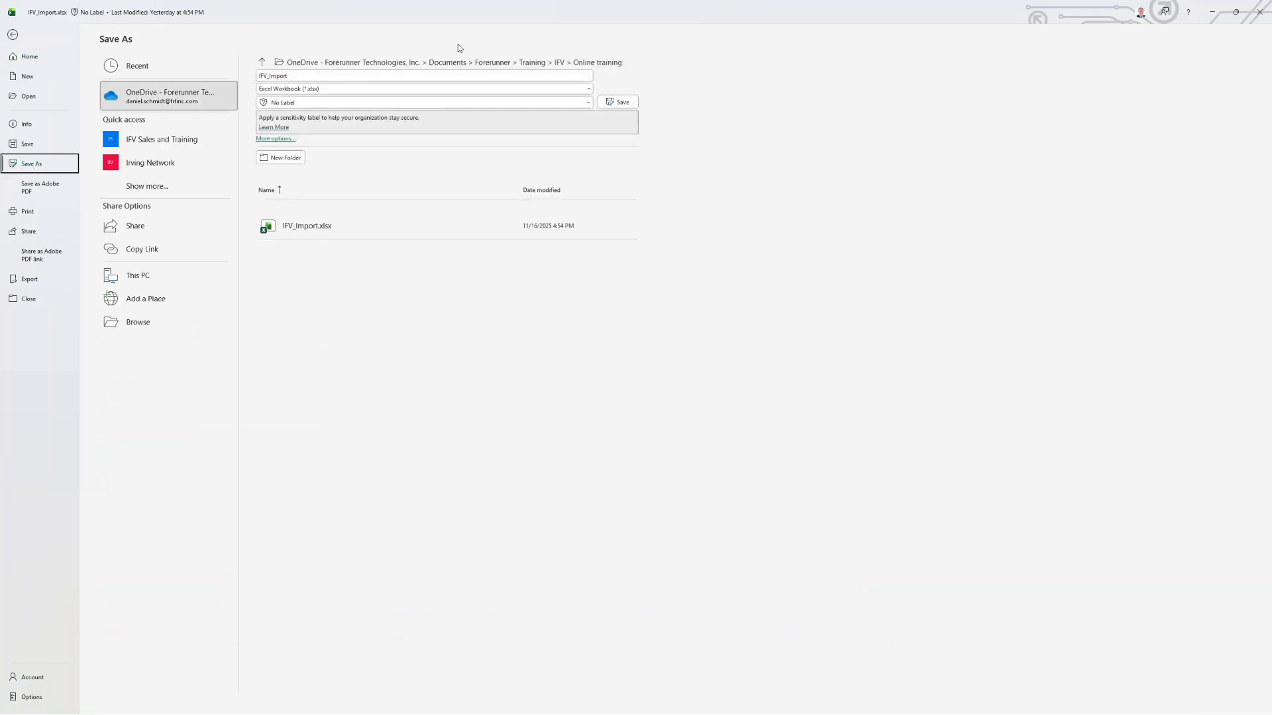
pyautogui.click(589, 90)
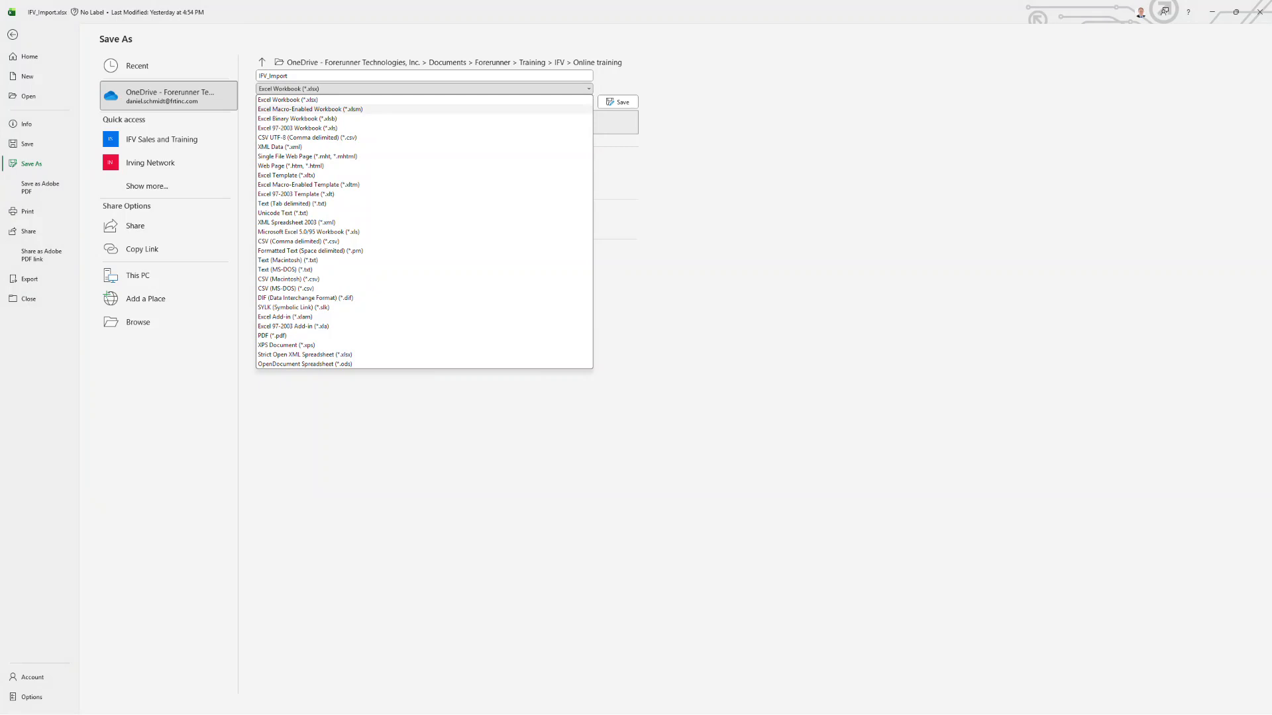
pyautogui.hotkey('alt', 'Tab')
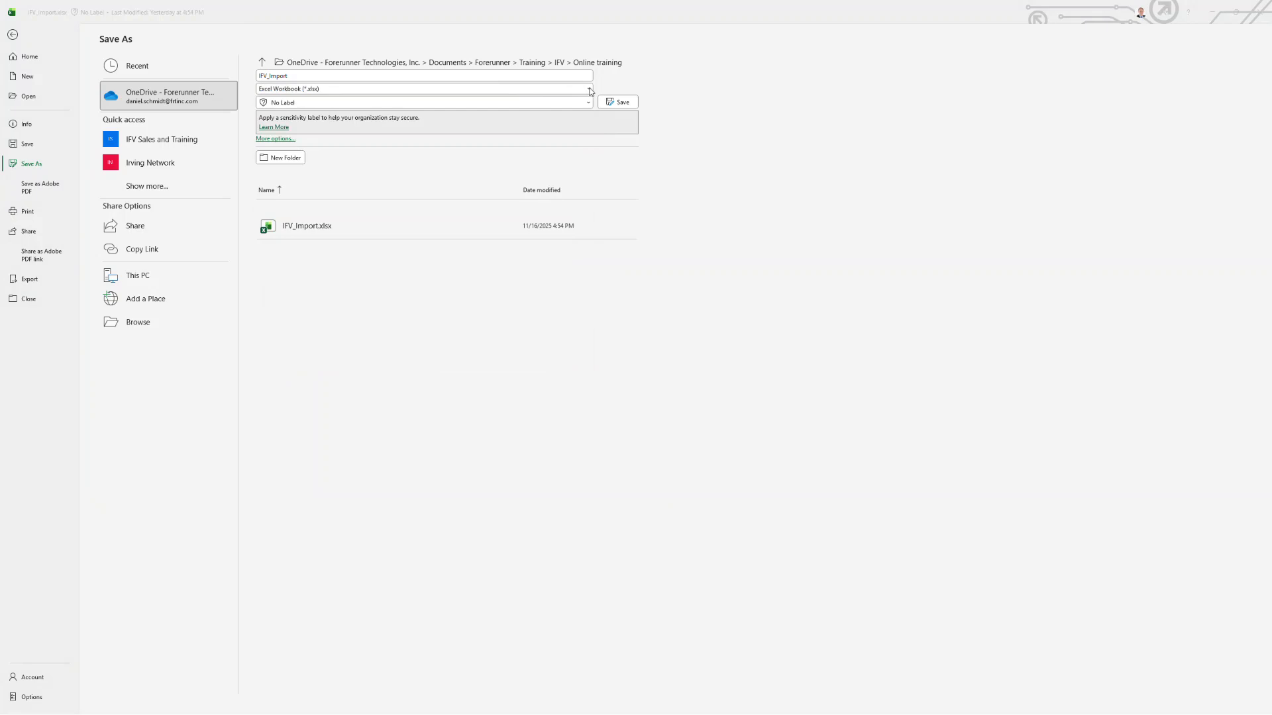
pyautogui.hotkey('alt', 'Tab')
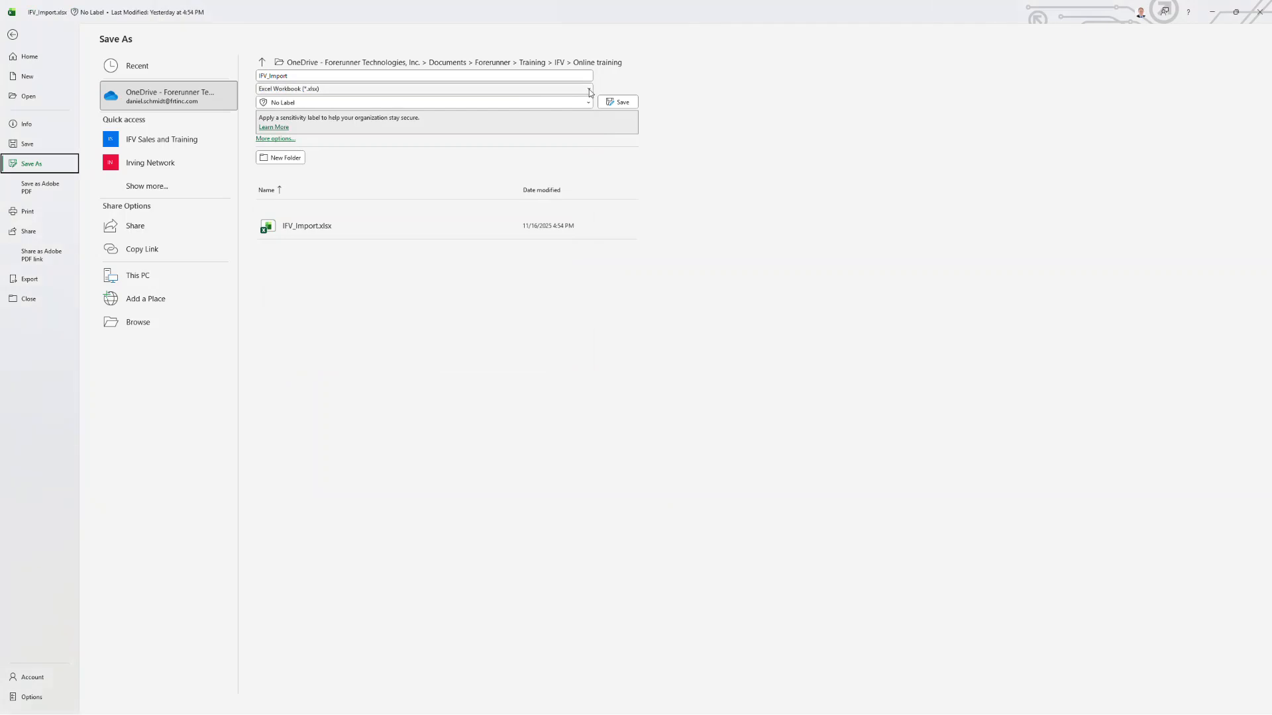
pyautogui.click(589, 90)
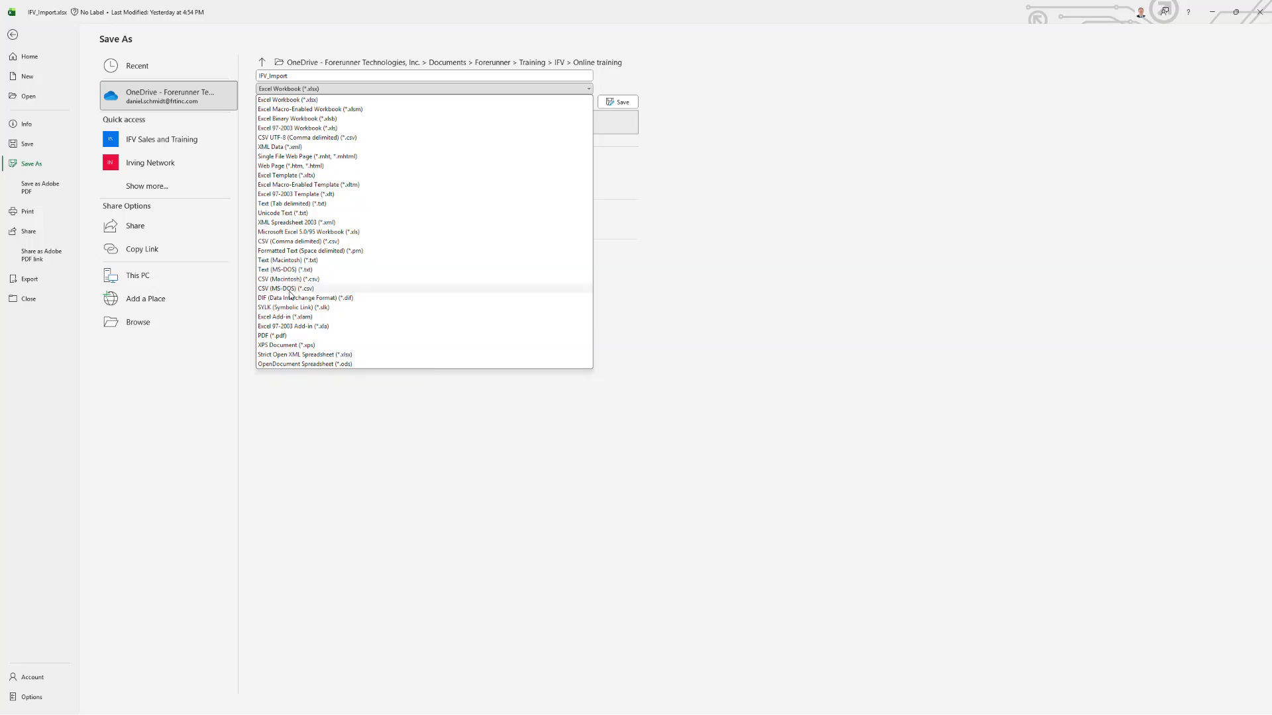
pyautogui.click(292, 242)
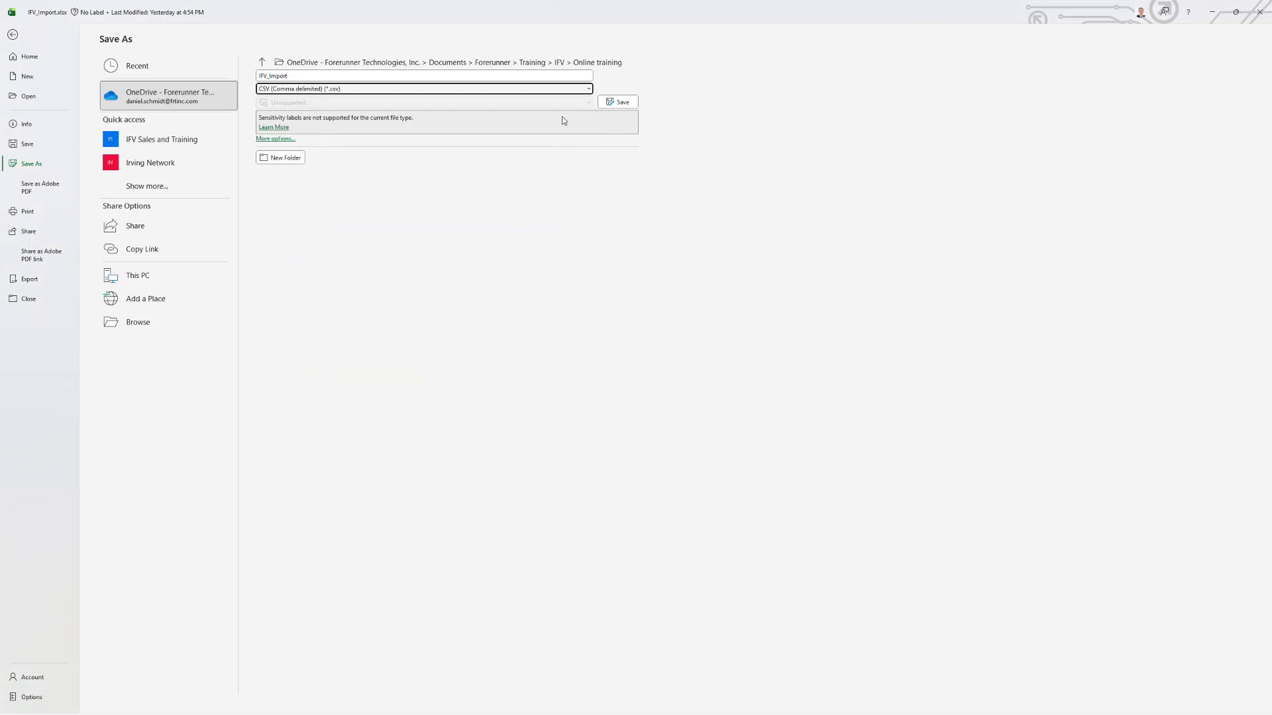
pyautogui.click(616, 103)
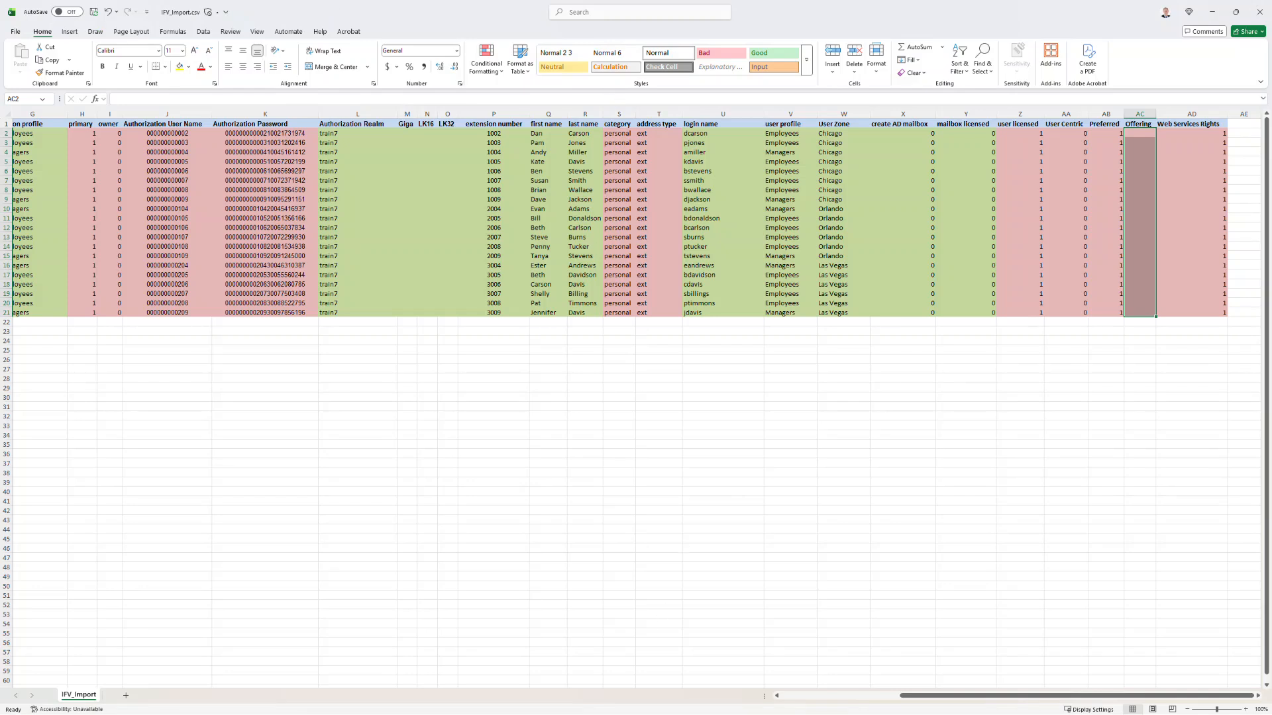
# Switch to the remote desktop with IFV Administrator, collapse the first hub, and open IFV_Import.csv from Downloads in Notepad++
pyautogui.hotkey('alt', 'Tab')
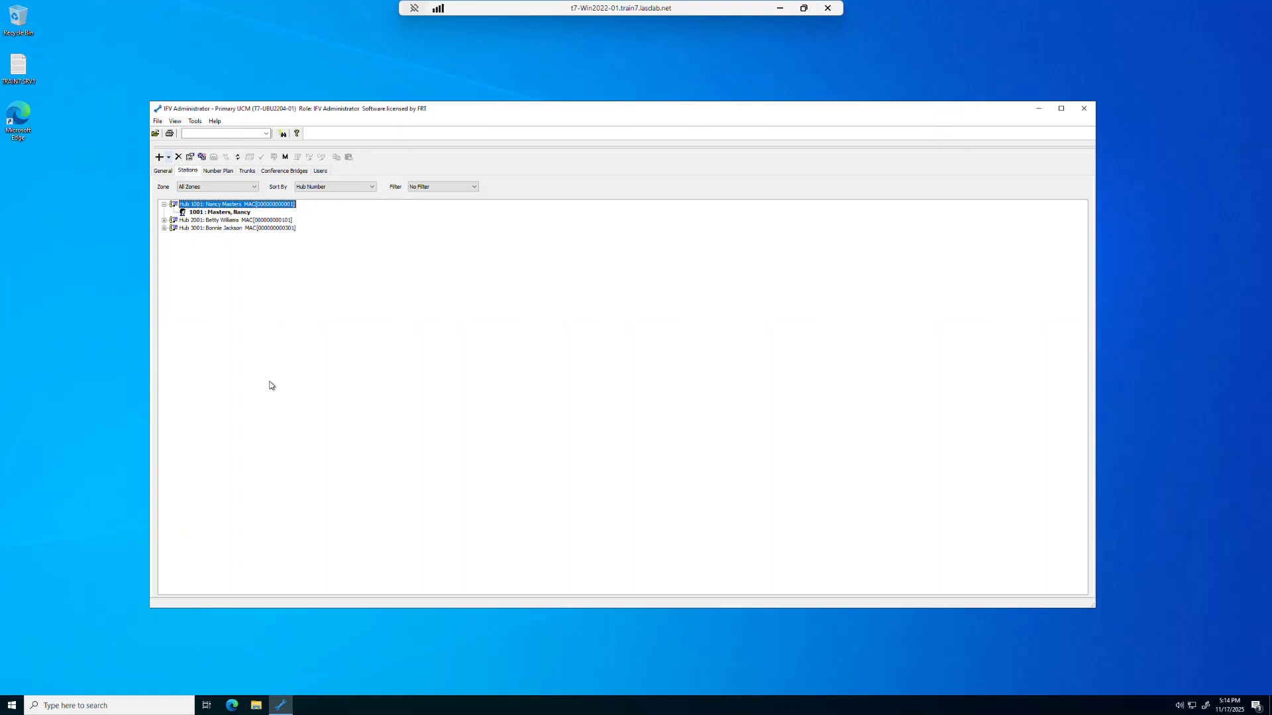
pyautogui.click(164, 205)
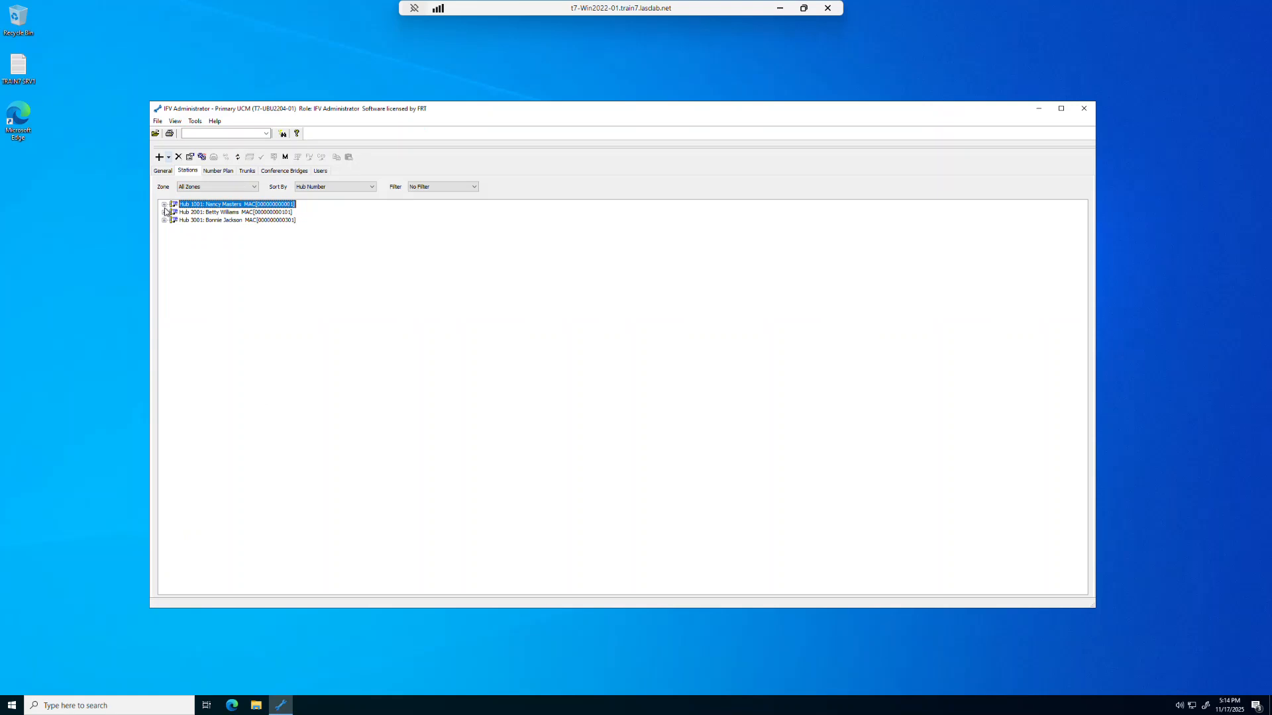
pyautogui.click(256, 706)
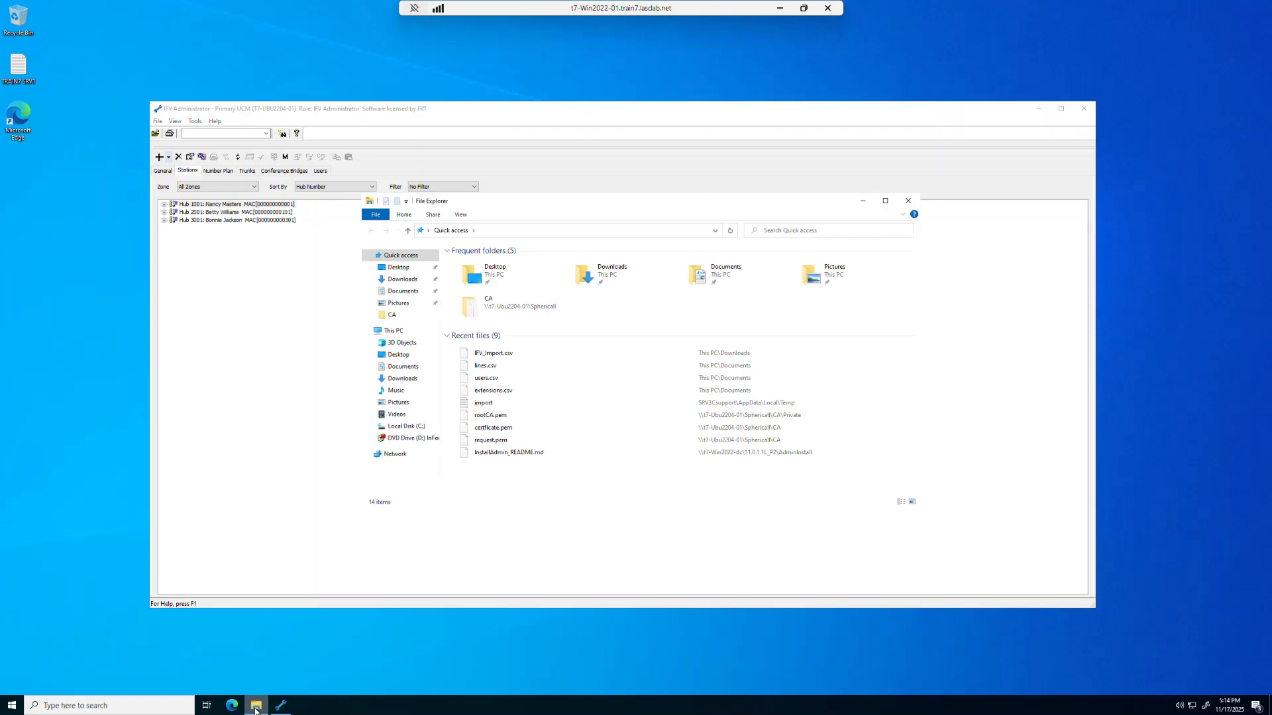
pyautogui.click(404, 280)
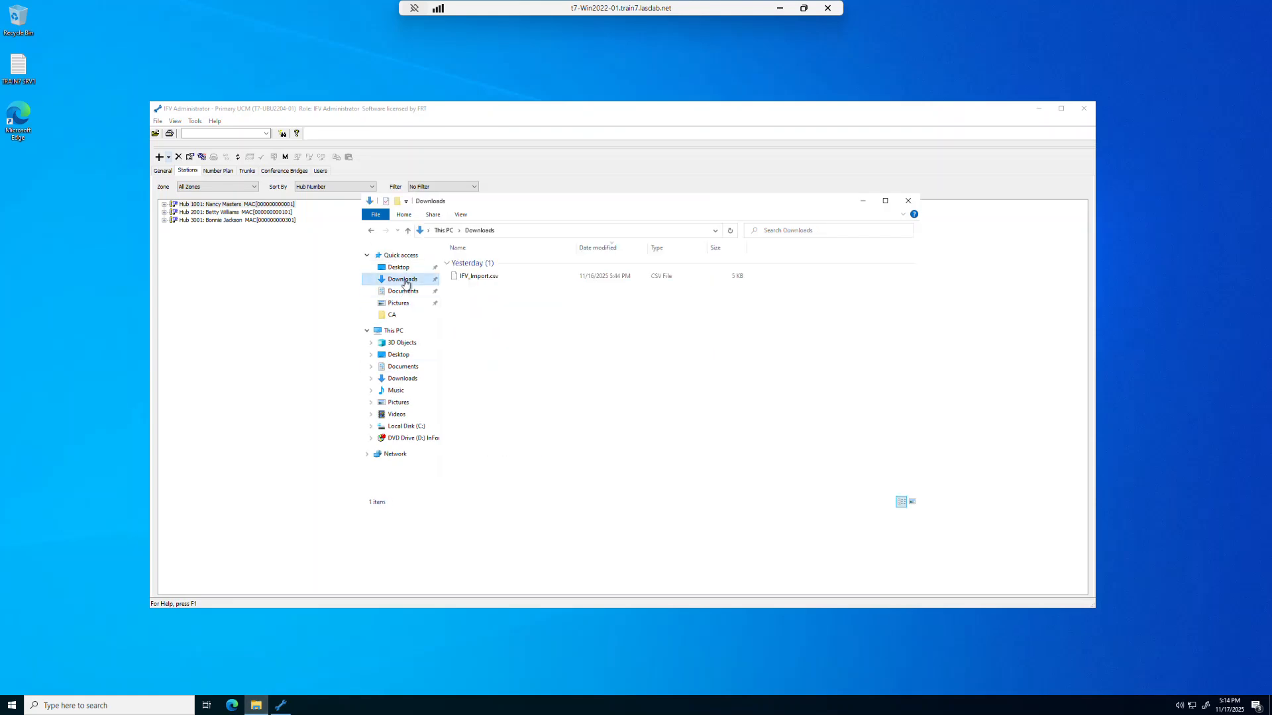
pyautogui.click(472, 279)
pyautogui.rightClick(471, 279)
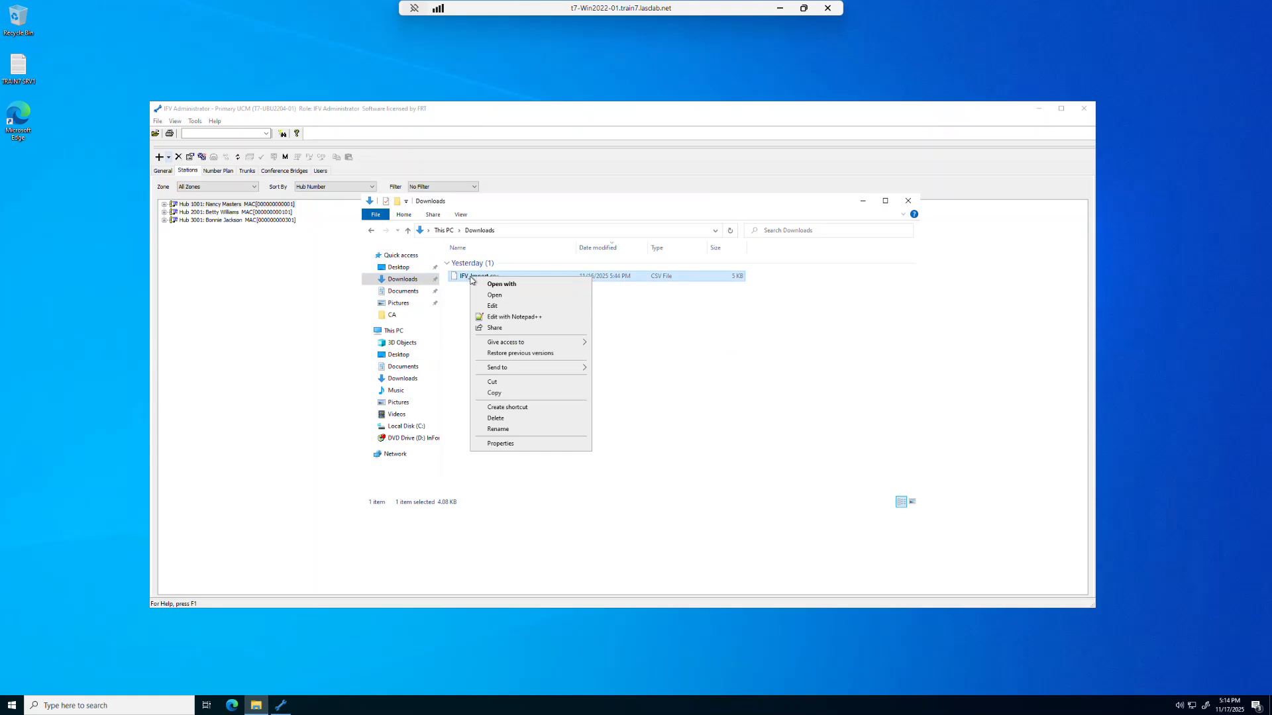
pyautogui.click(500, 318)
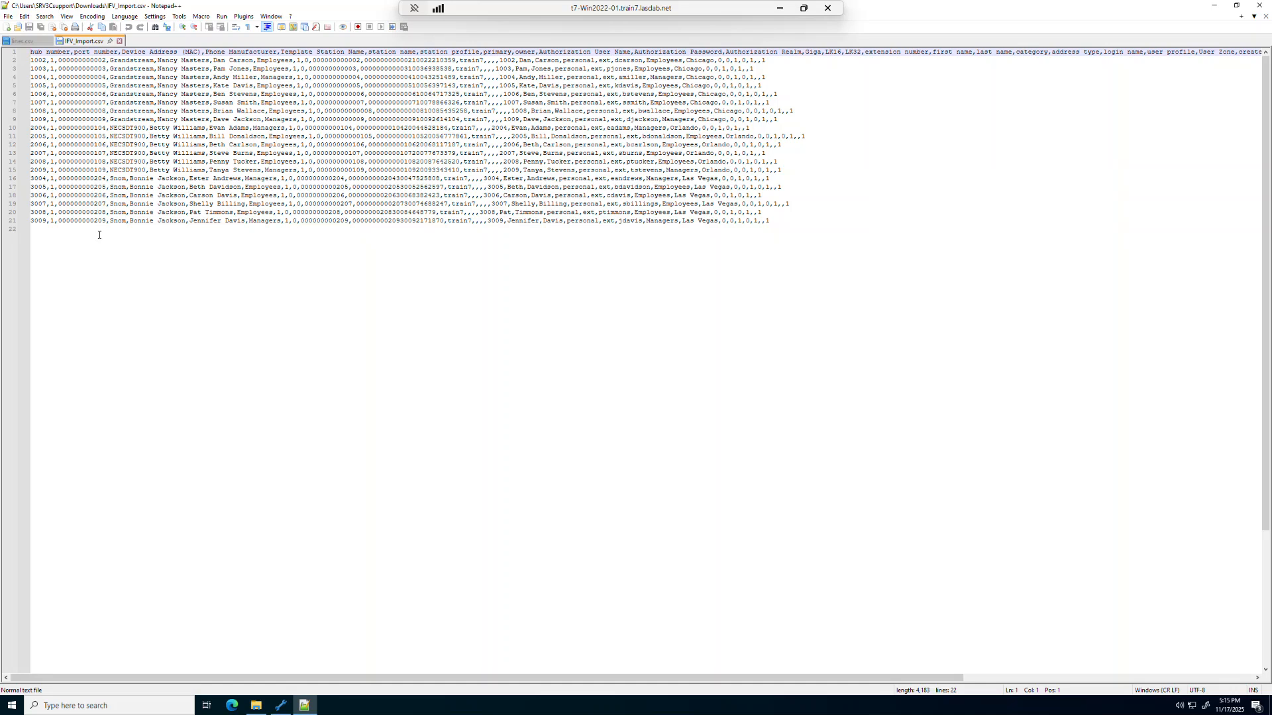
# Check the character encoding of IFV_Import.csv, and close the text editor and the Downloads window
pyautogui.click(94, 17)
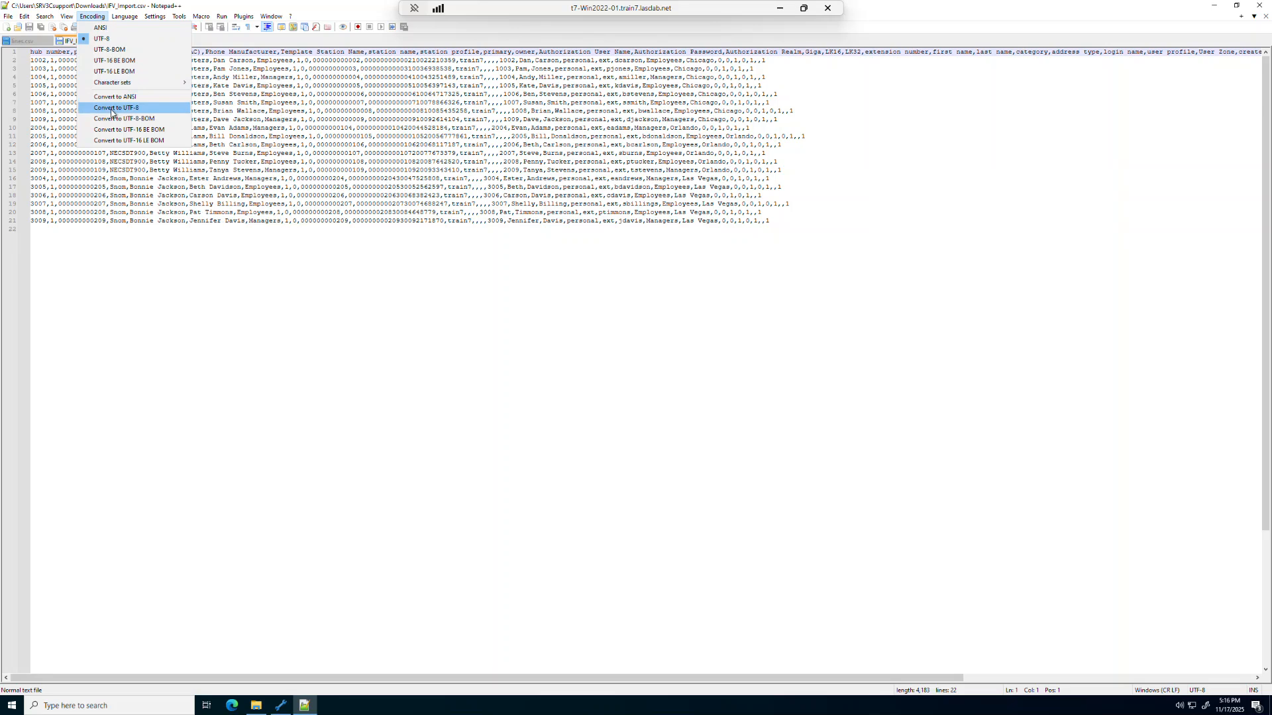
pyautogui.click(126, 367)
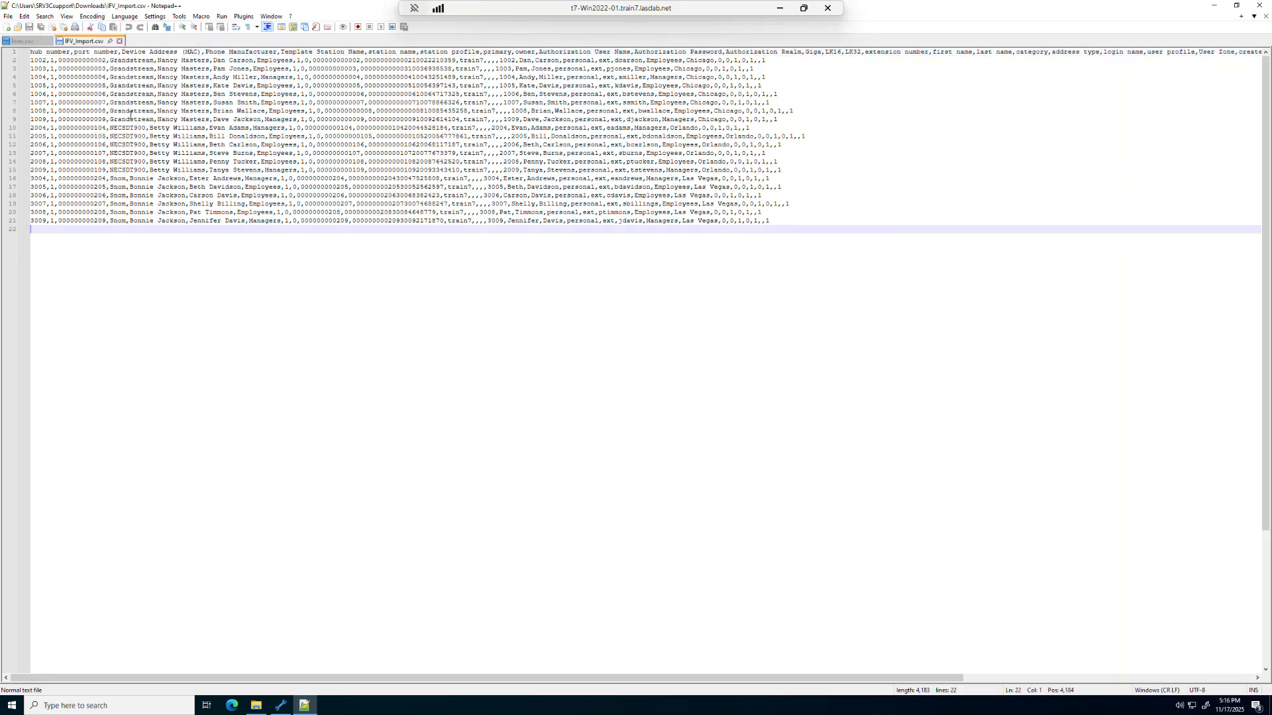
pyautogui.hotkey('alt', 'F4')
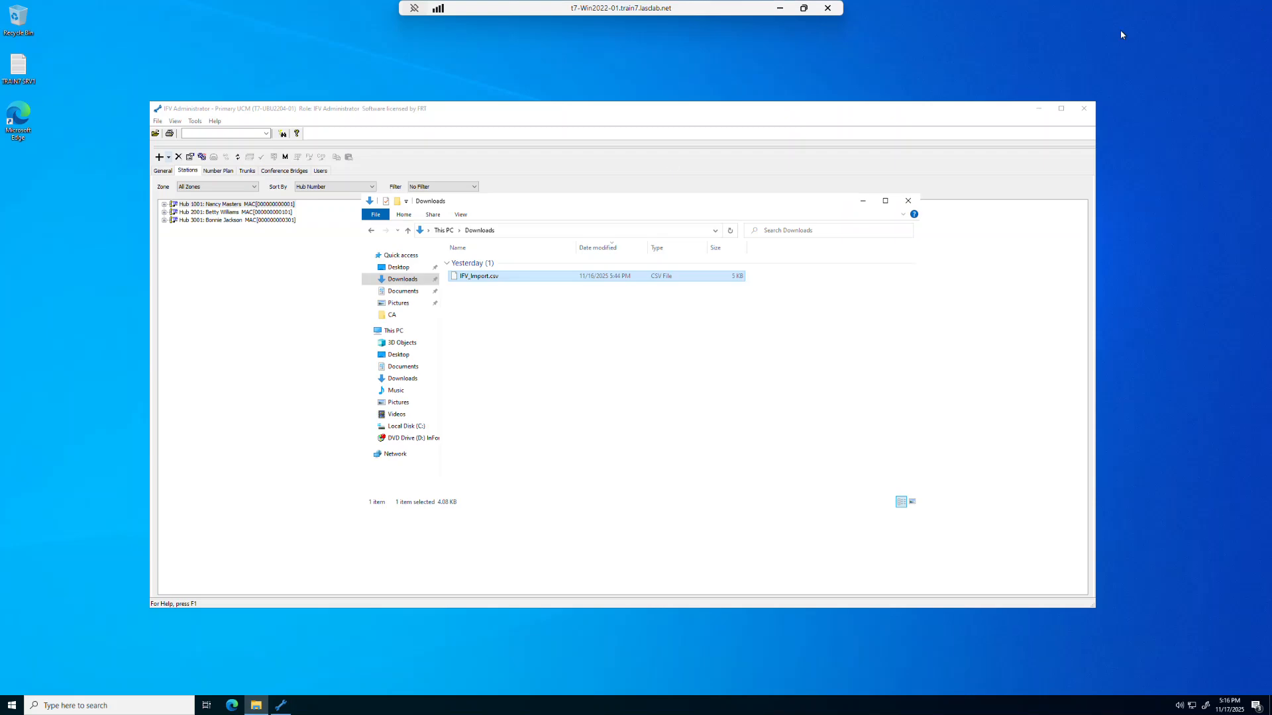
pyautogui.click(908, 202)
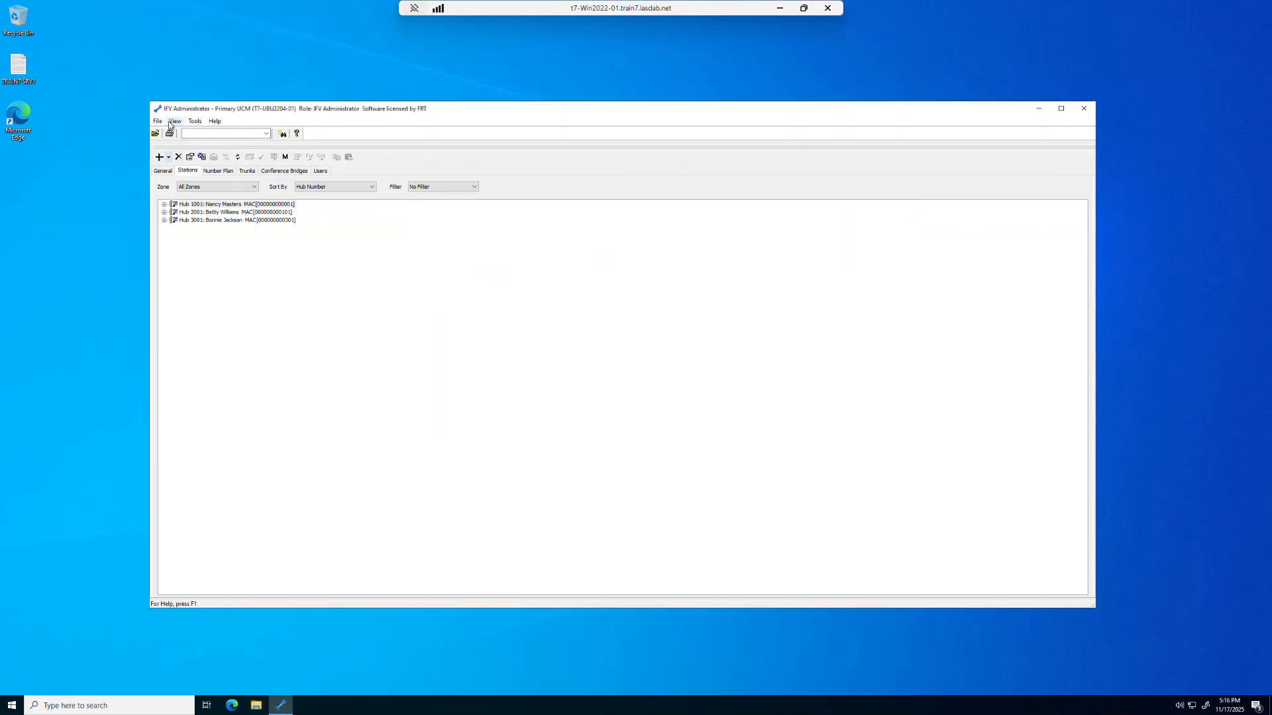
# Start an import in IFV Administrator using IFV_Import.csv from the Downloads folder
pyautogui.click(157, 121)
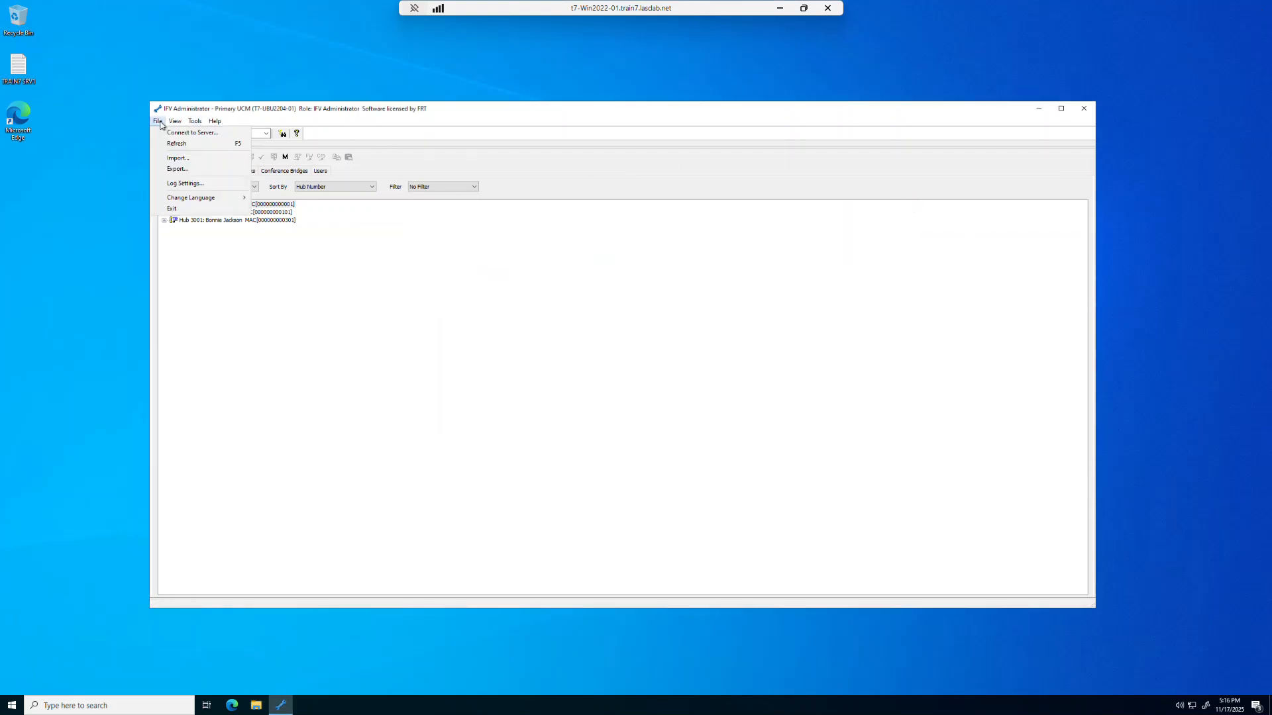
pyautogui.click(174, 158)
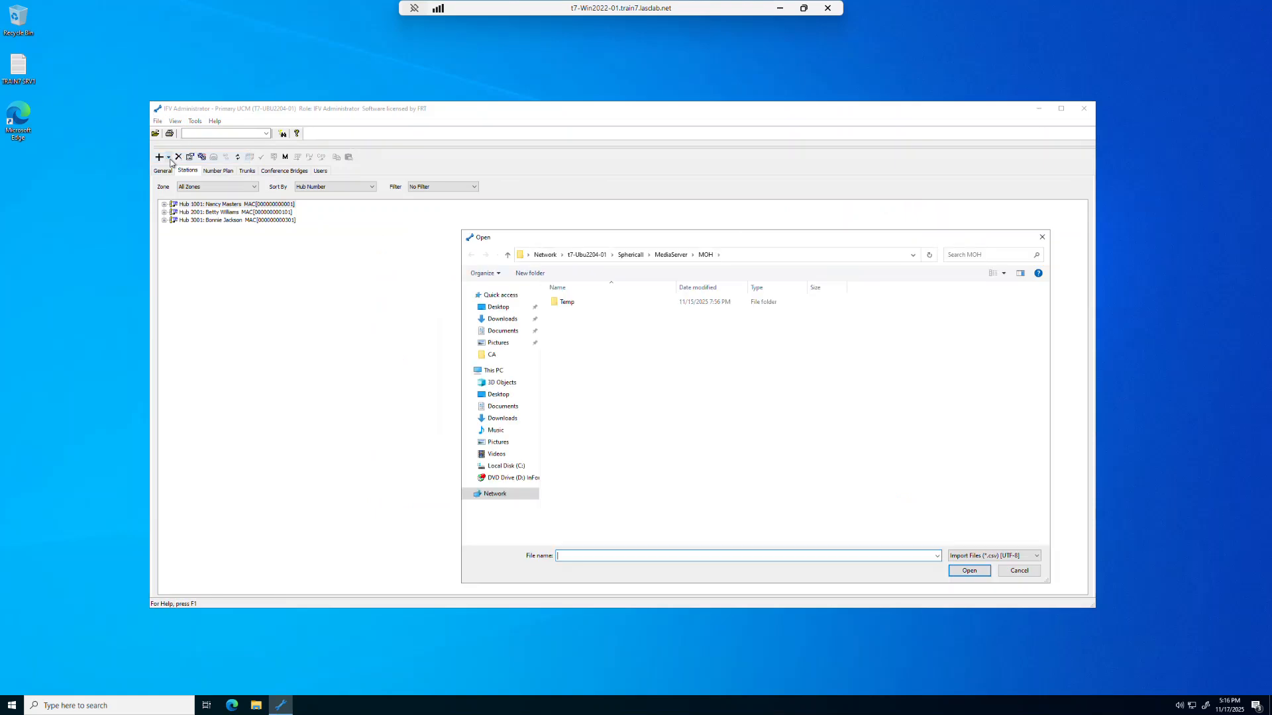
pyautogui.click(503, 319)
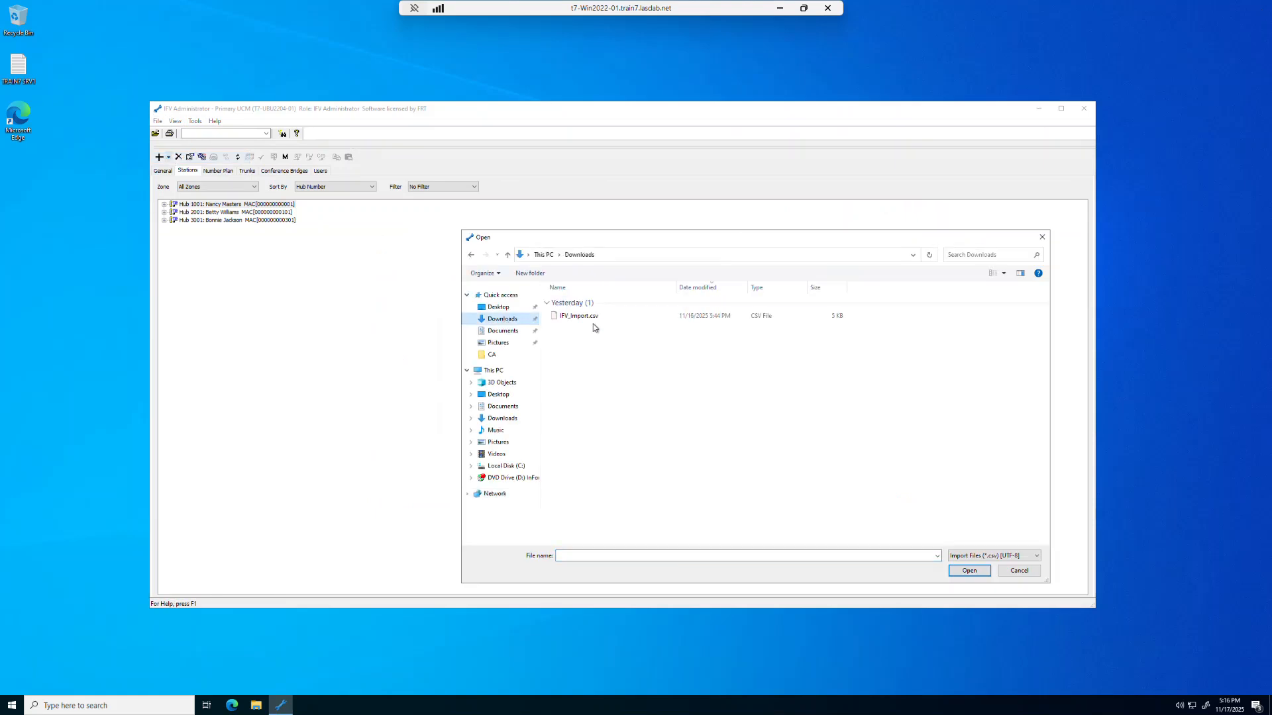
pyautogui.click(594, 319)
pyautogui.click(960, 574)
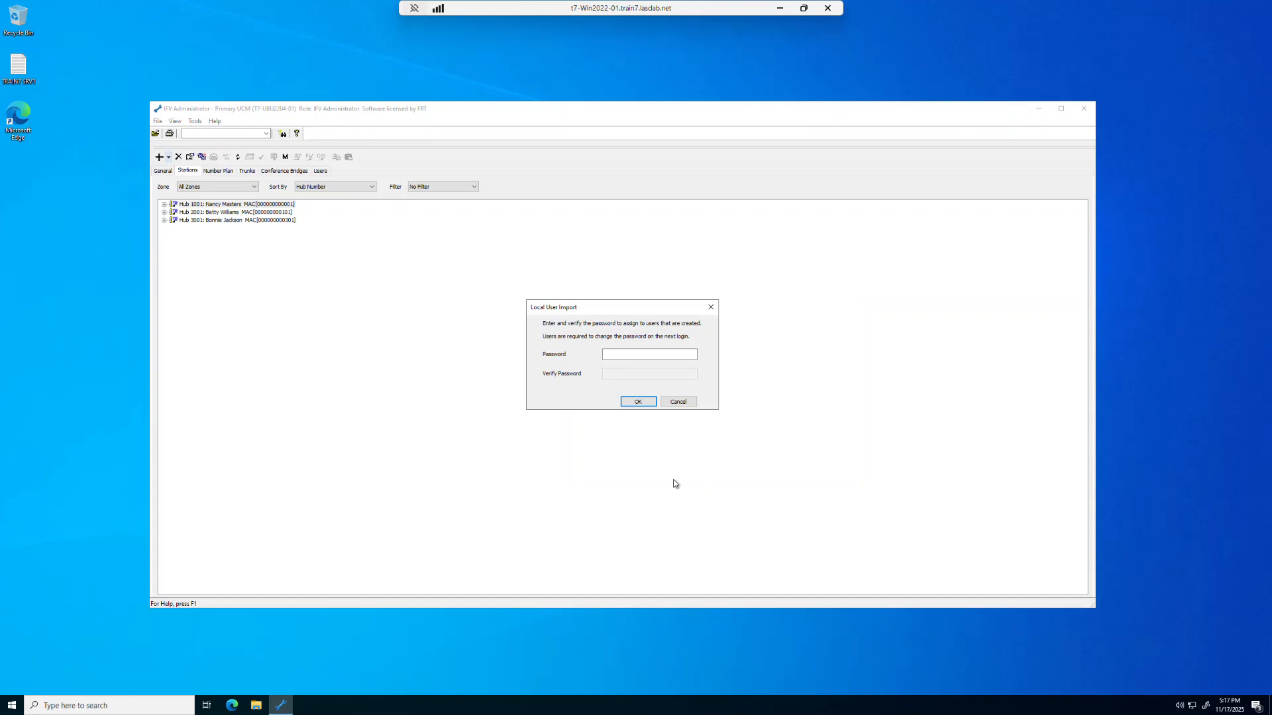
# Enter and verify the password for the newly created local users, run the import and acknowledge the service restart notice
pyautogui.click(654, 357)
pyautogui.write('P')
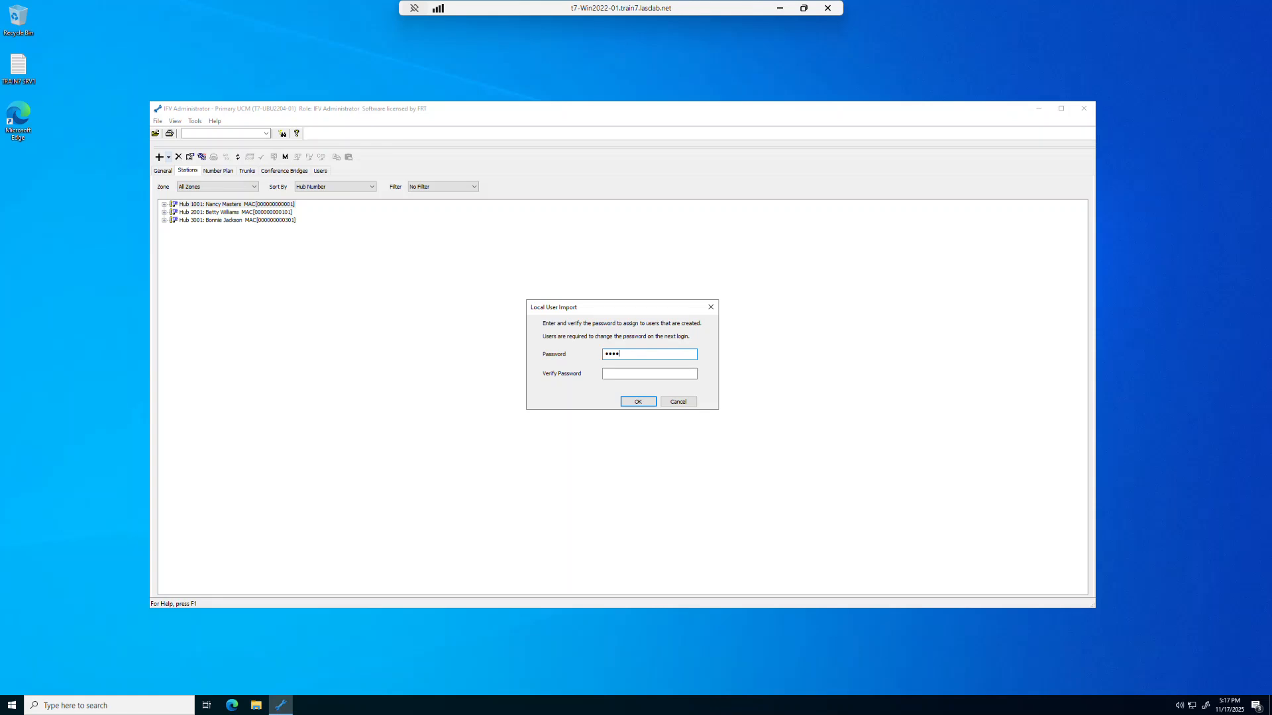
pyautogui.press('Tab')
pyautogui.write('Password')
pyautogui.click(638, 402)
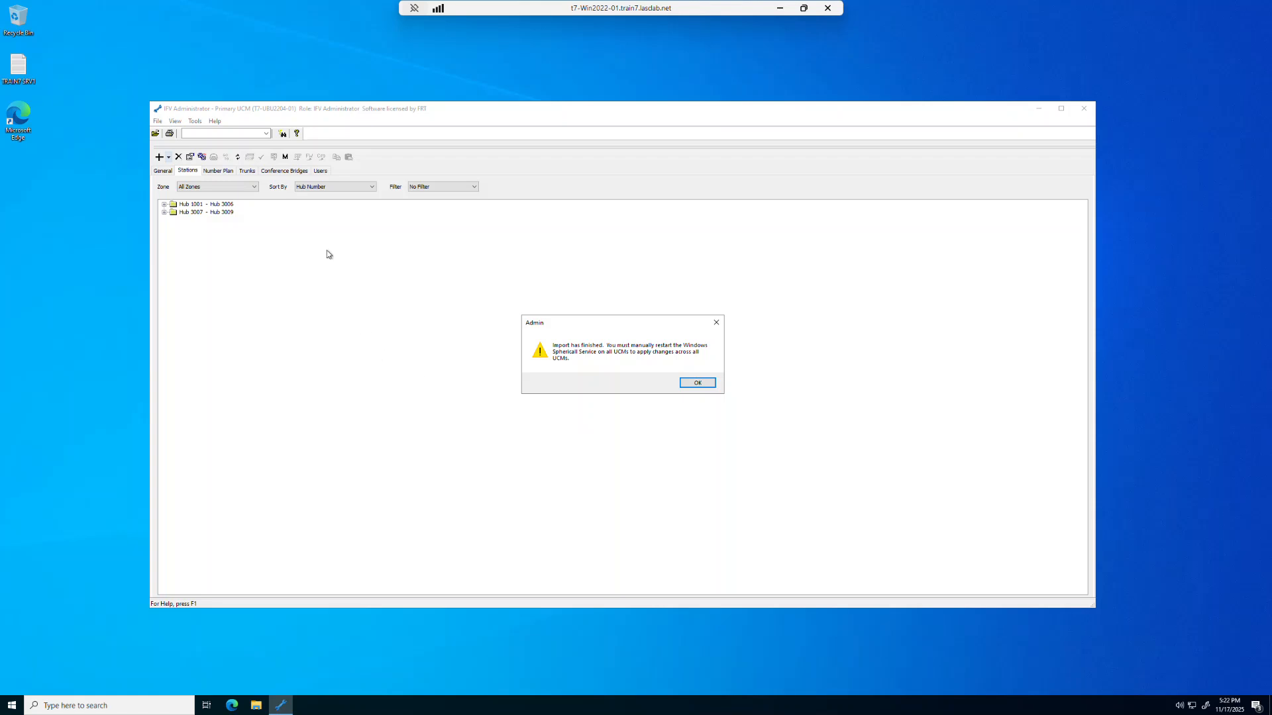
pyautogui.click(696, 384)
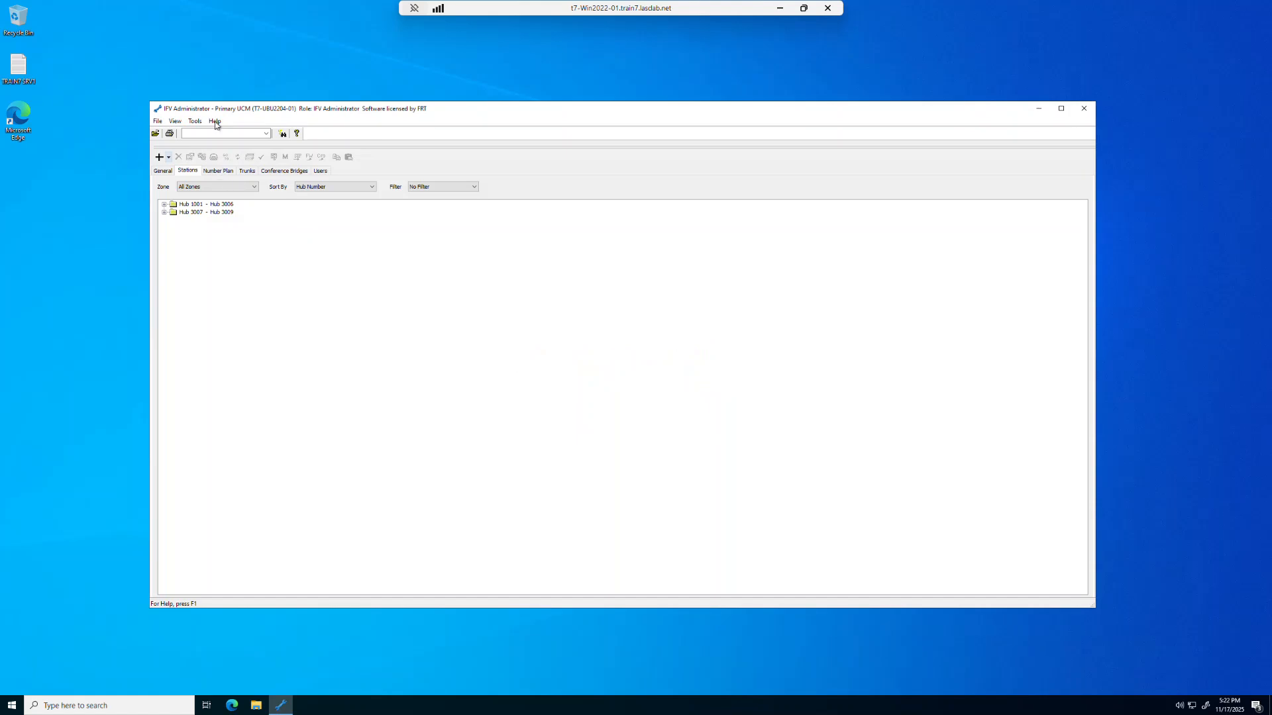
# Sync the configuration files of all Grandstream IP phones
pyautogui.click(195, 122)
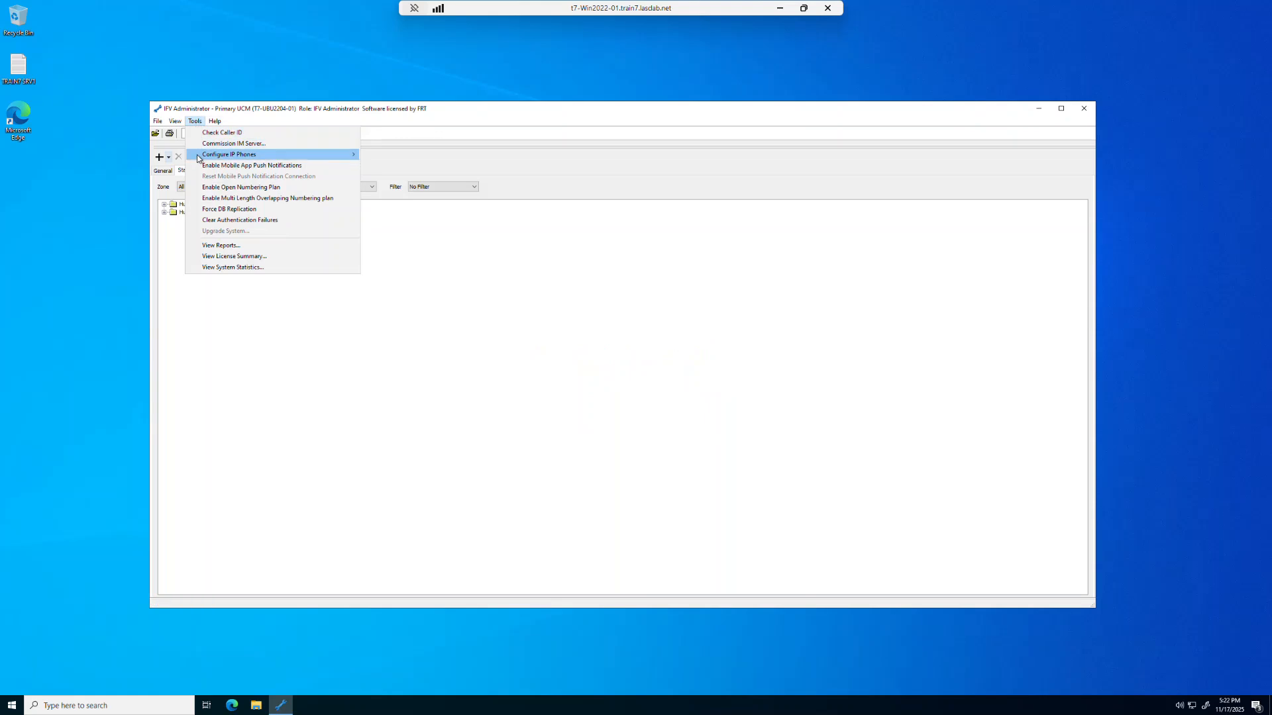
pyautogui.moveTo(198, 157)
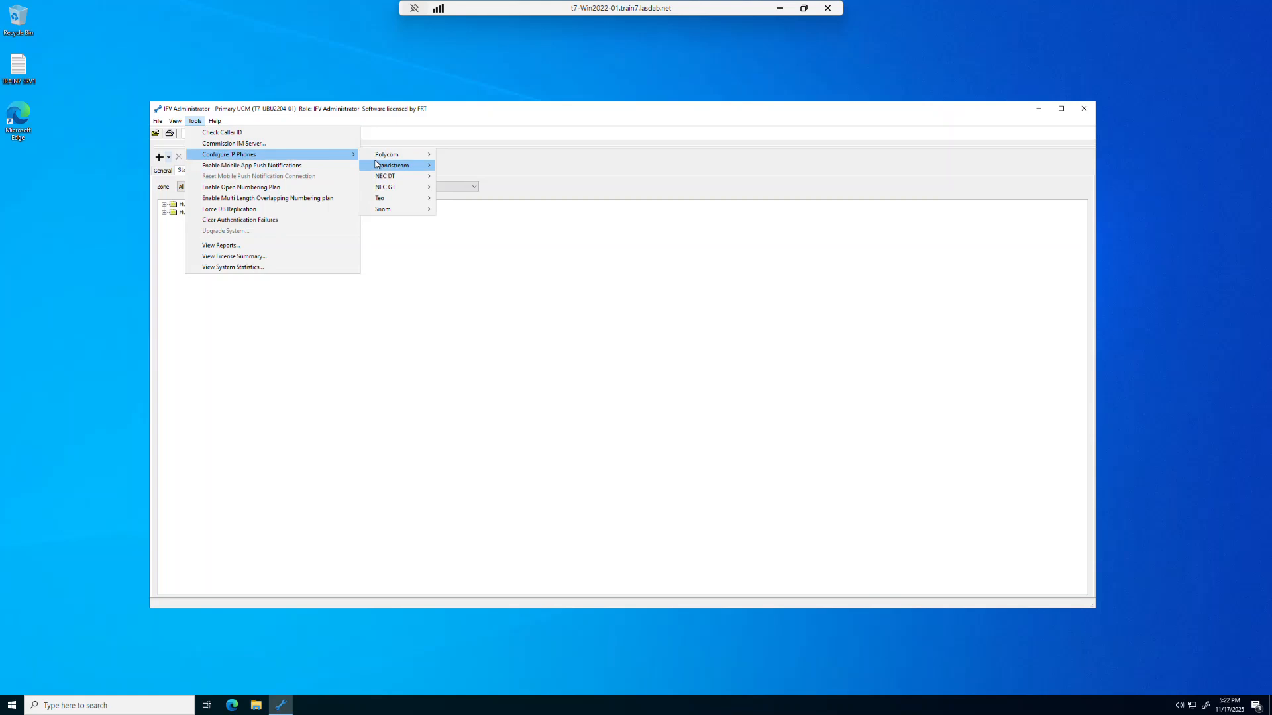
pyautogui.moveTo(378, 166)
pyautogui.click(466, 177)
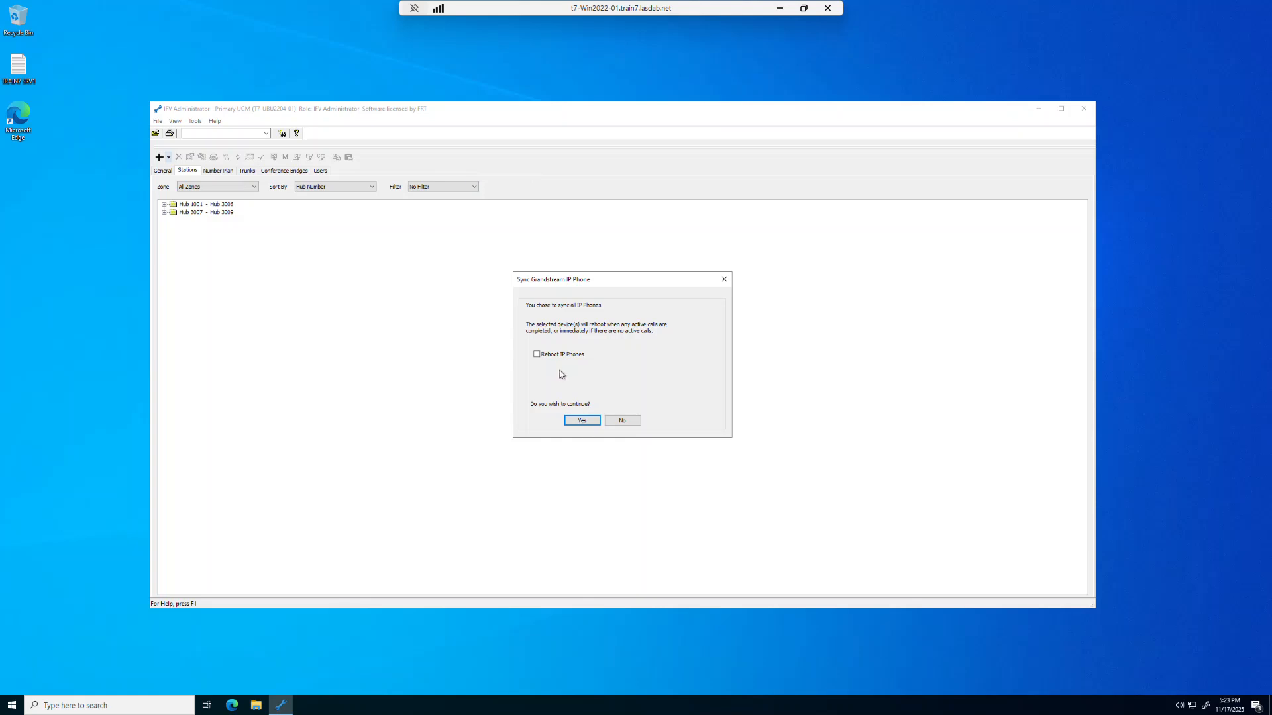
pyautogui.click(582, 423)
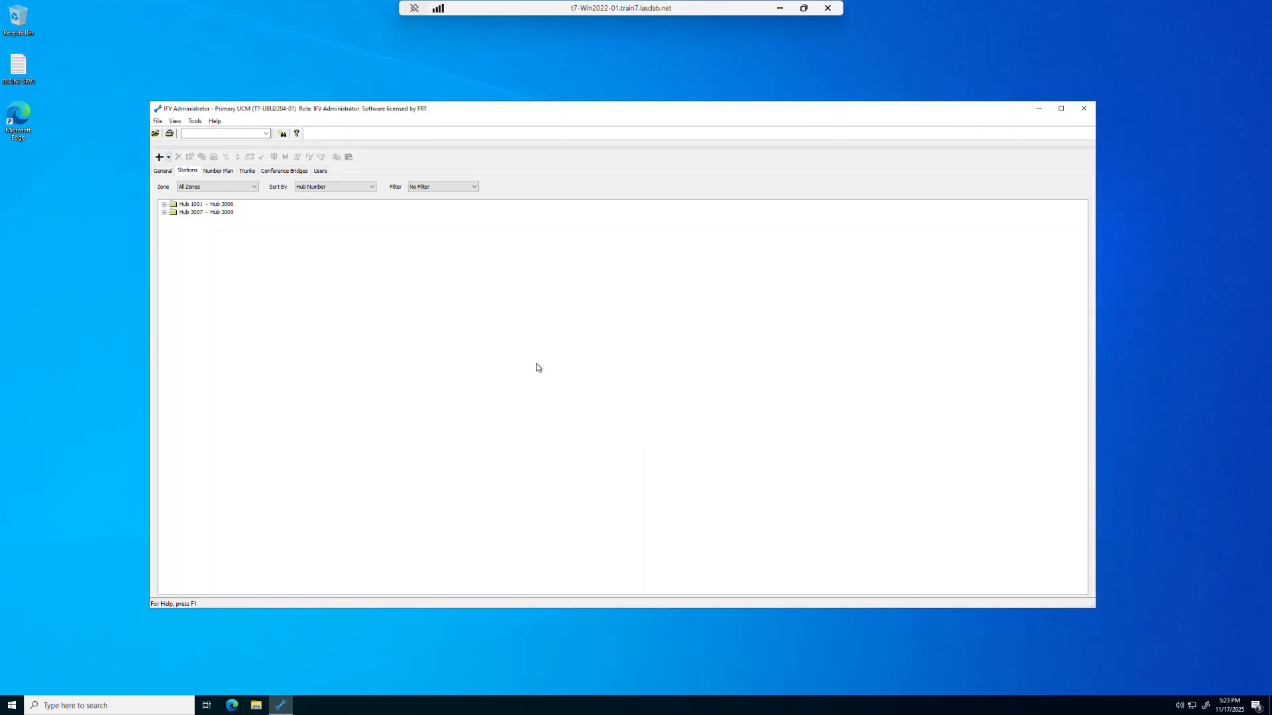
# Sync the configuration files of all NEC DT phones with Reboot IP Phones enabled
pyautogui.click(195, 121)
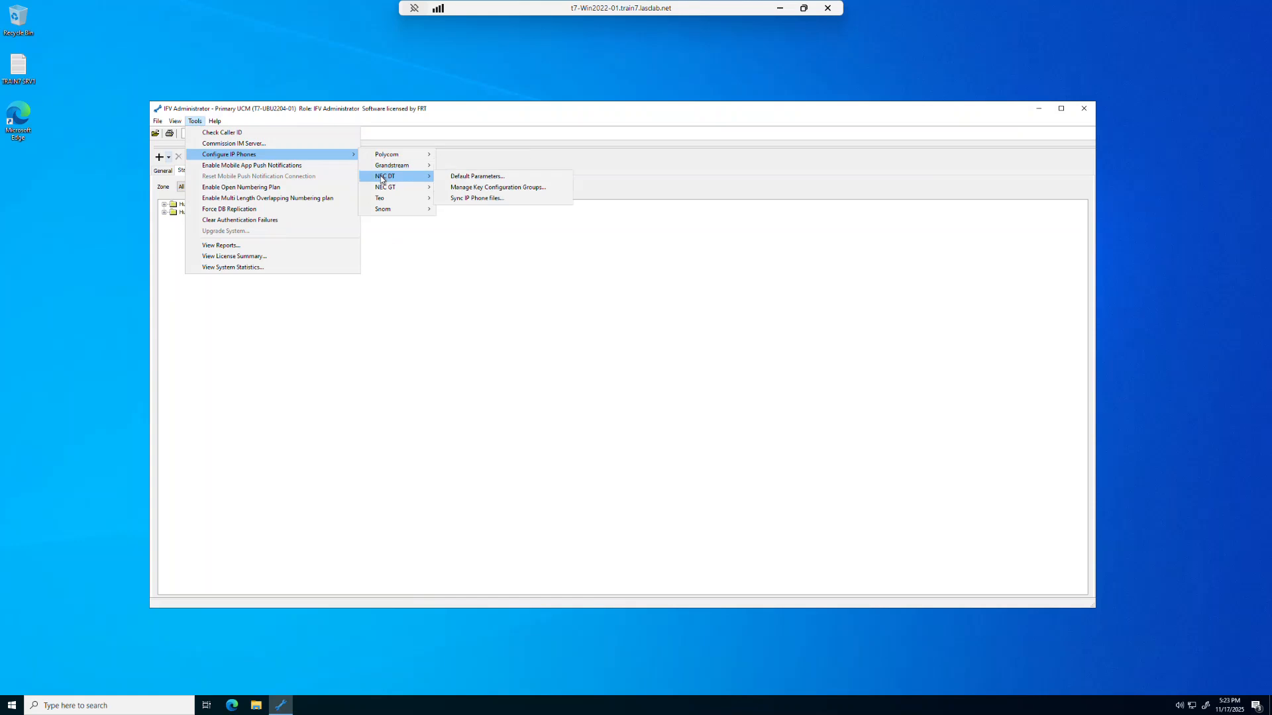
pyautogui.click(461, 199)
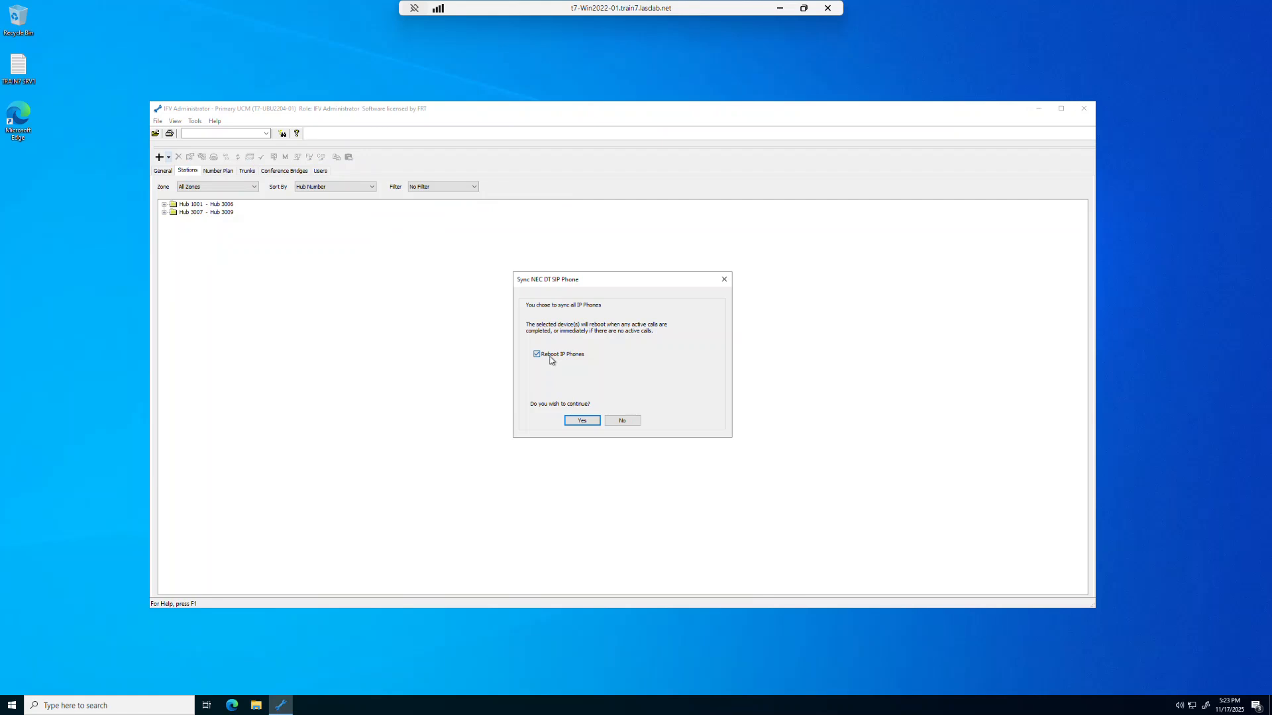
pyautogui.click(582, 422)
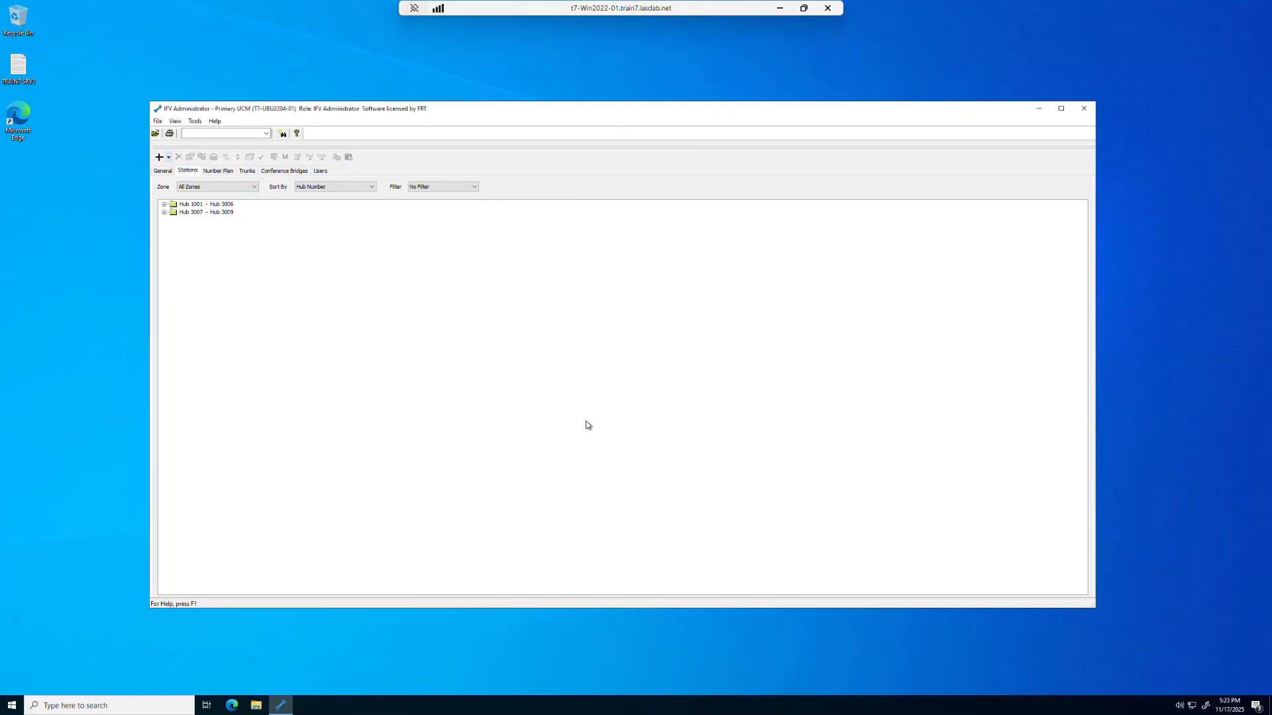
# Sync the configuration files of all Snom IP phones with Reboot IP Phones enabled
pyautogui.click(195, 121)
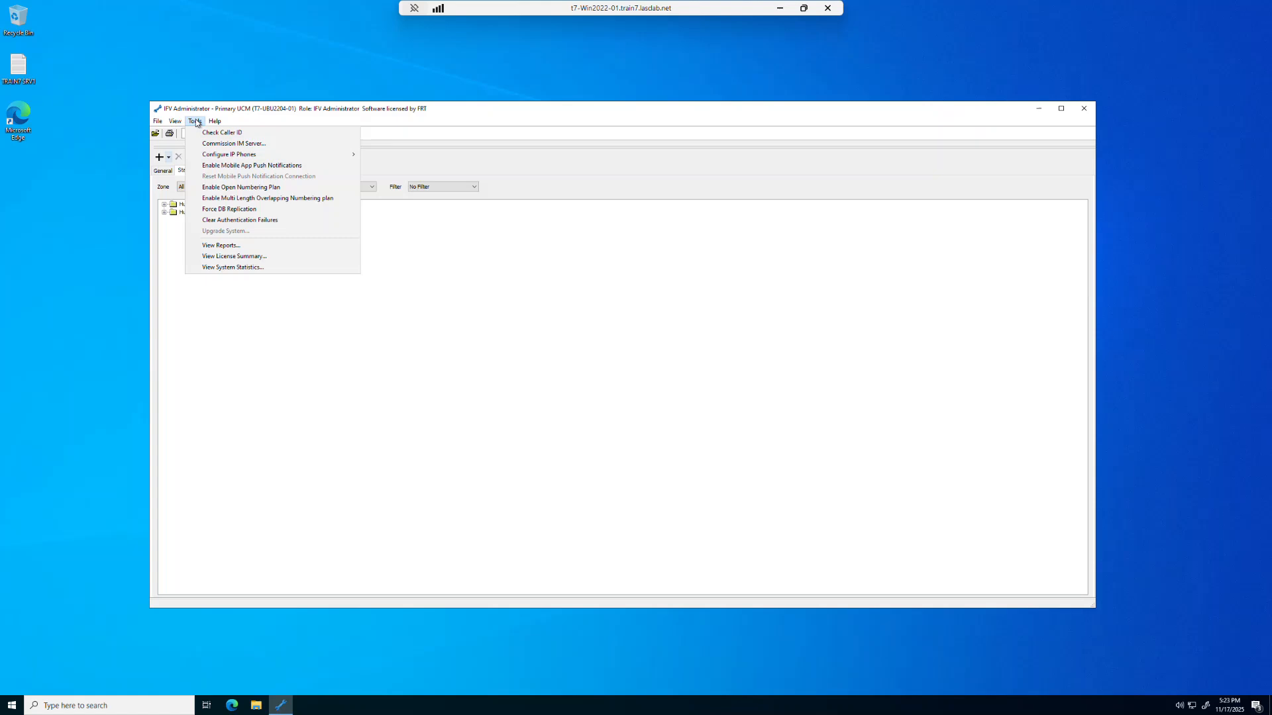
pyautogui.moveTo(327, 154)
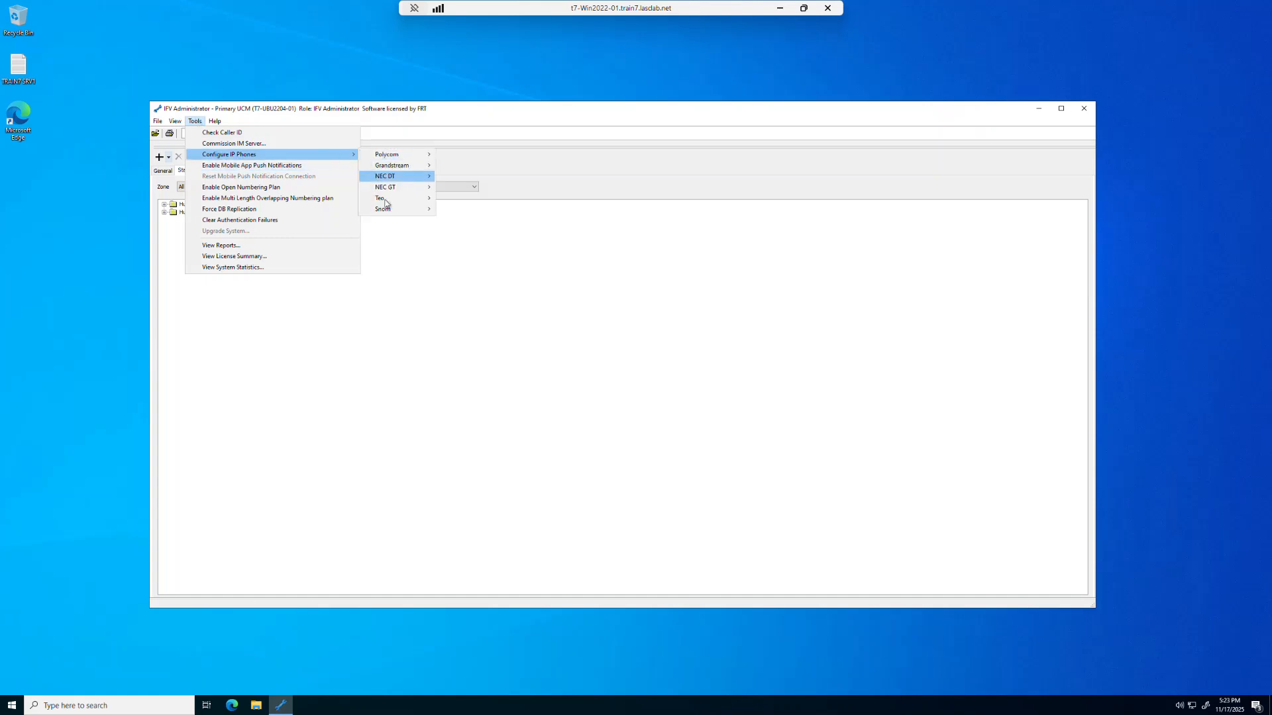
pyautogui.moveTo(387, 209)
pyautogui.click(465, 221)
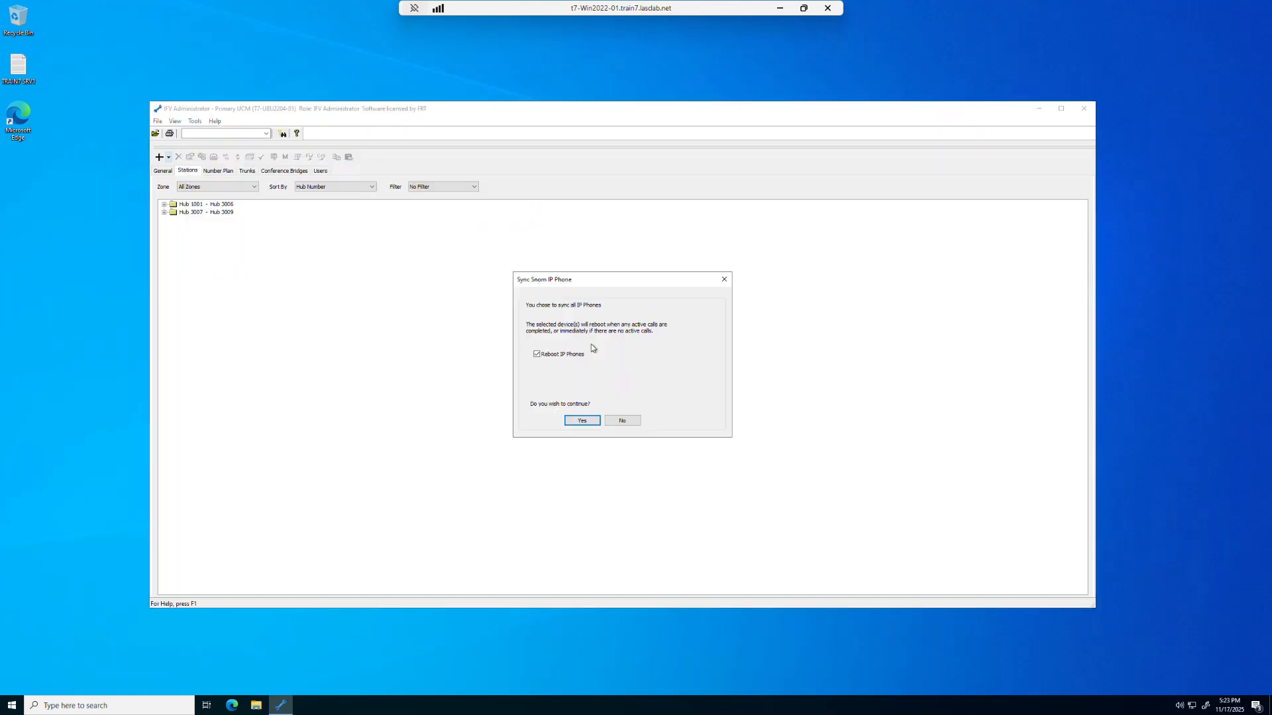
pyautogui.click(582, 423)
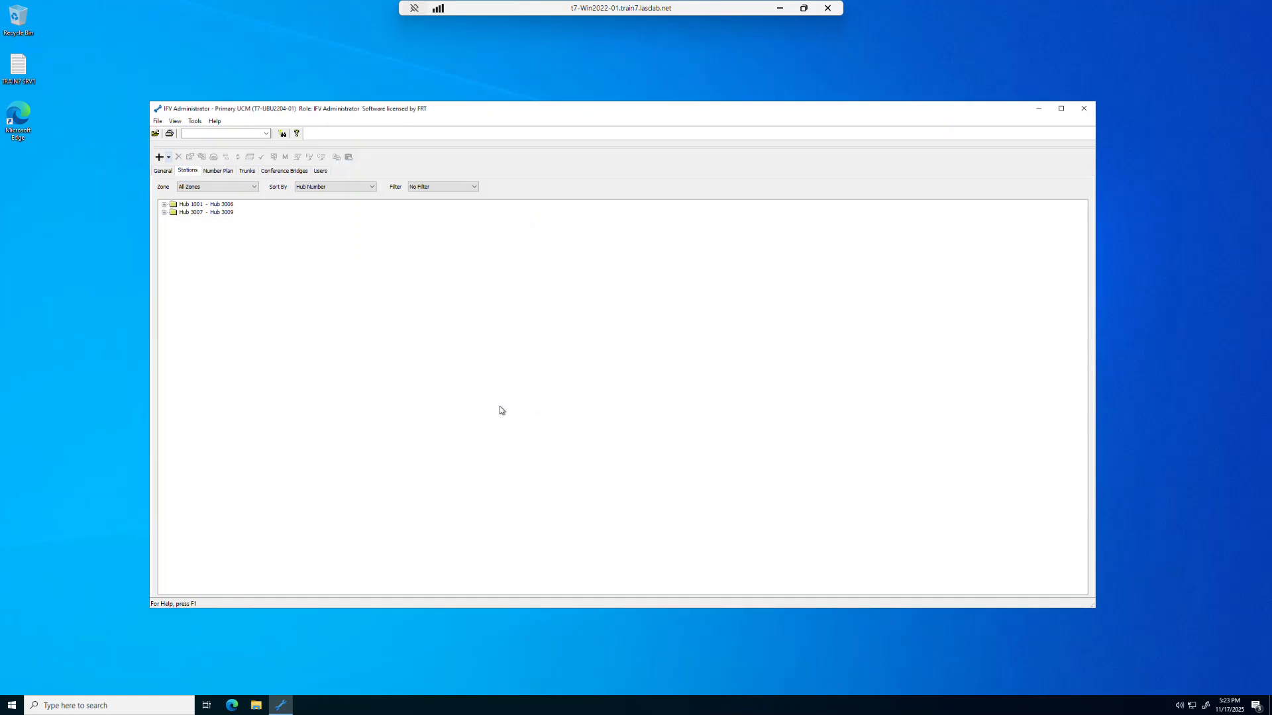
# Expand both groups in the Users list to examine the imported users
pyautogui.click(320, 171)
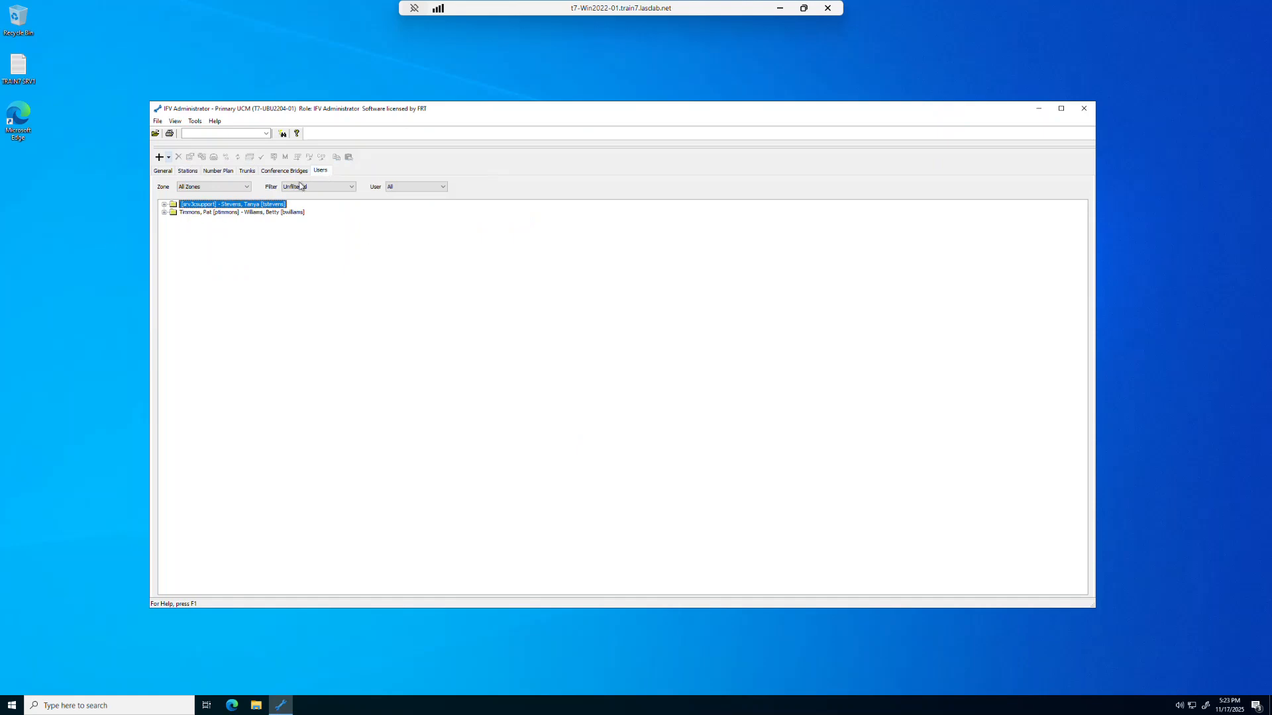
pyautogui.click(163, 213)
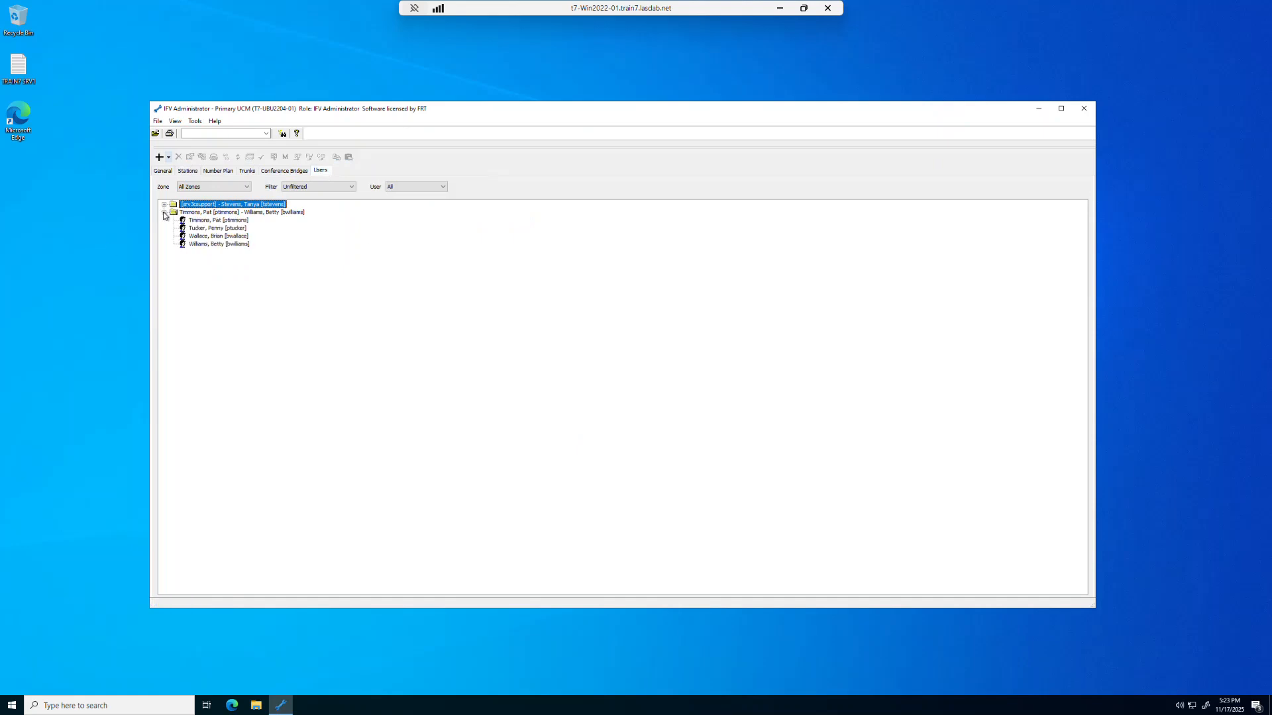
pyautogui.click(164, 204)
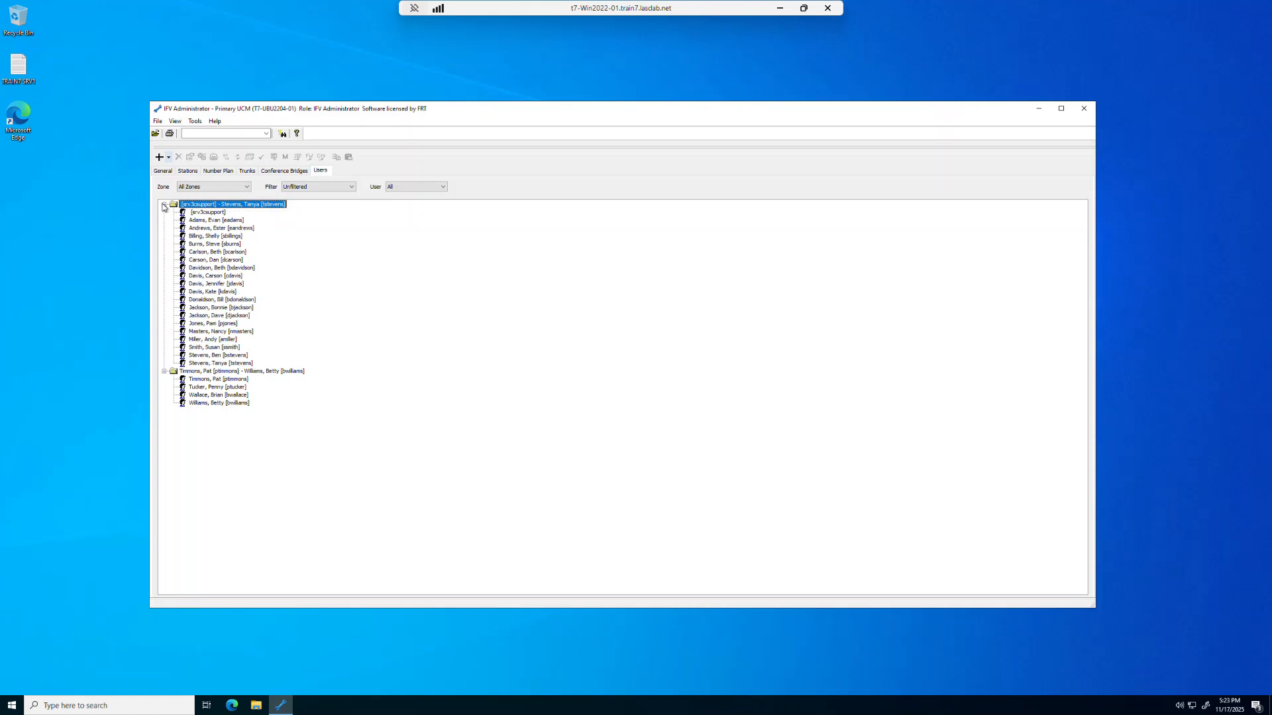
# Open the properties of one imported Las Vegas user and examine the General, Addresses and Options settings
pyautogui.click(213, 268)
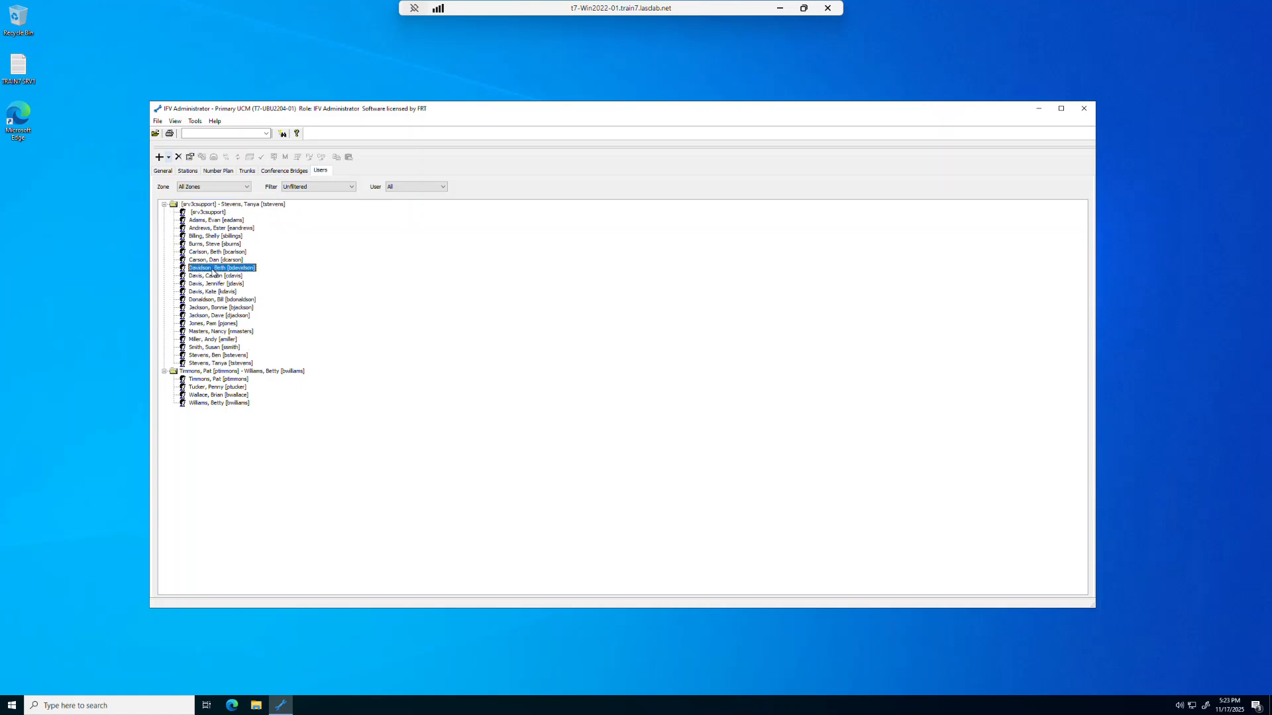
pyautogui.doubleClick(213, 269)
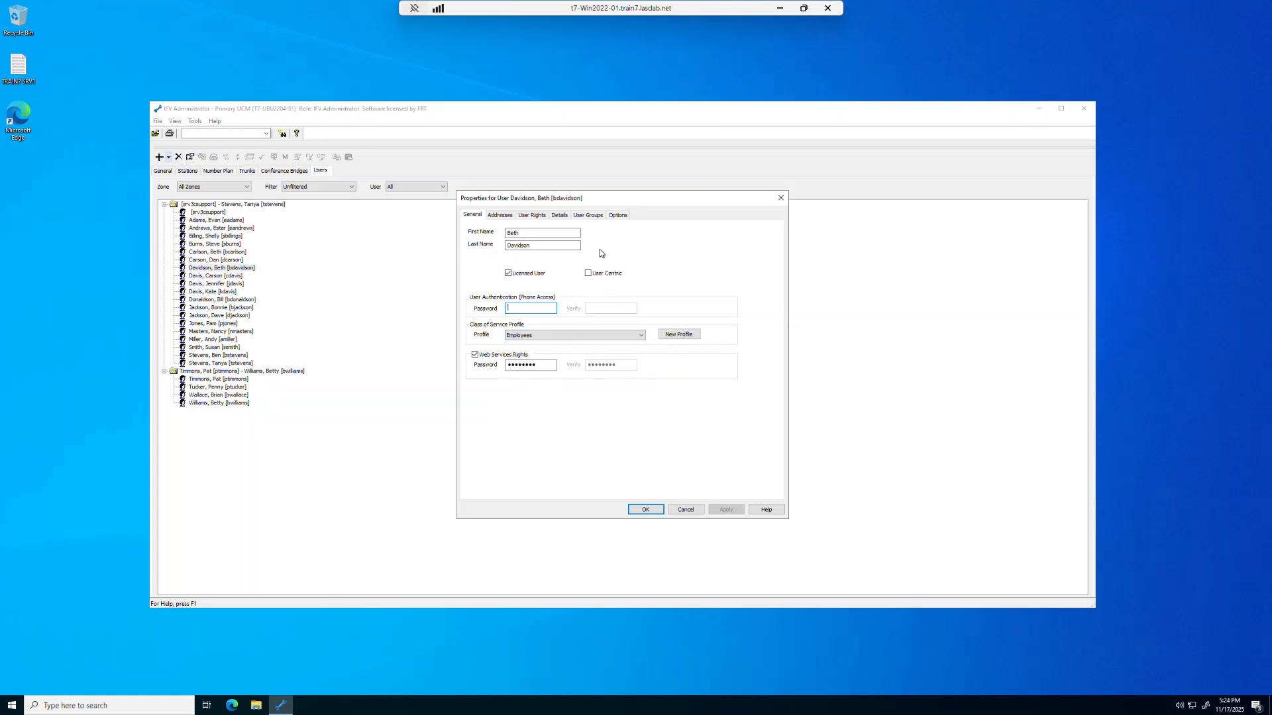
pyautogui.click(508, 216)
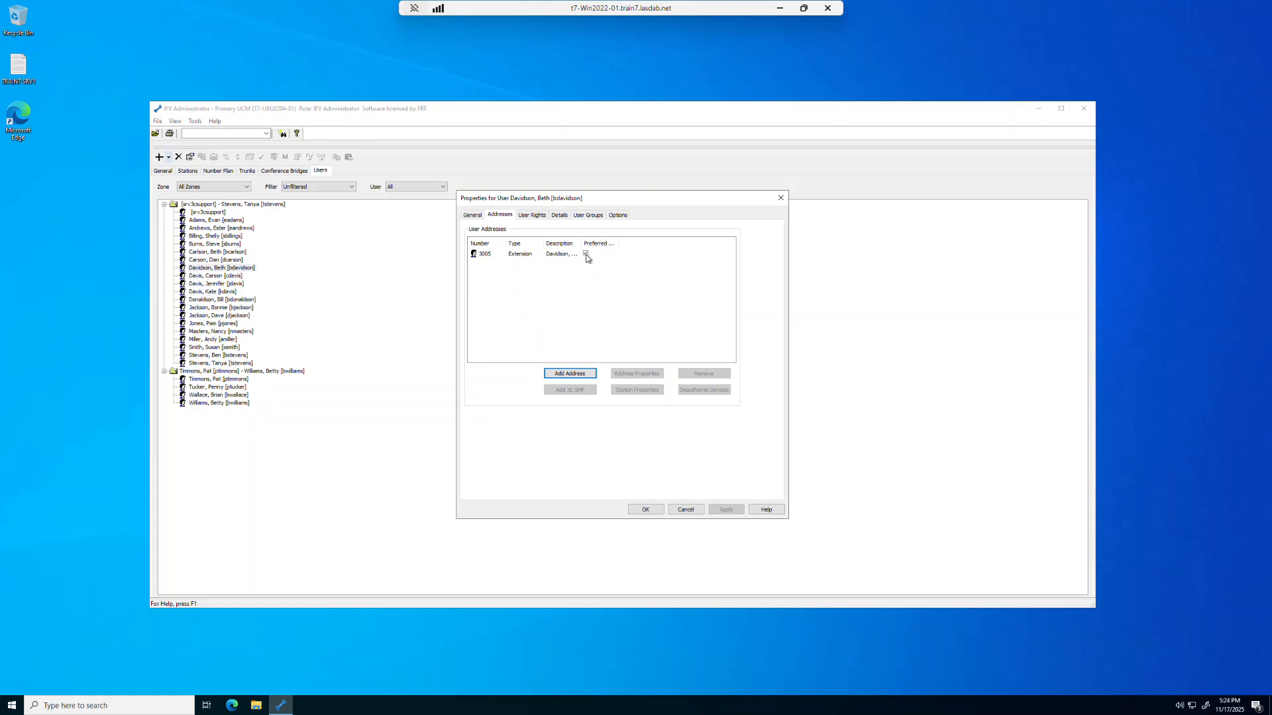
pyautogui.click(618, 216)
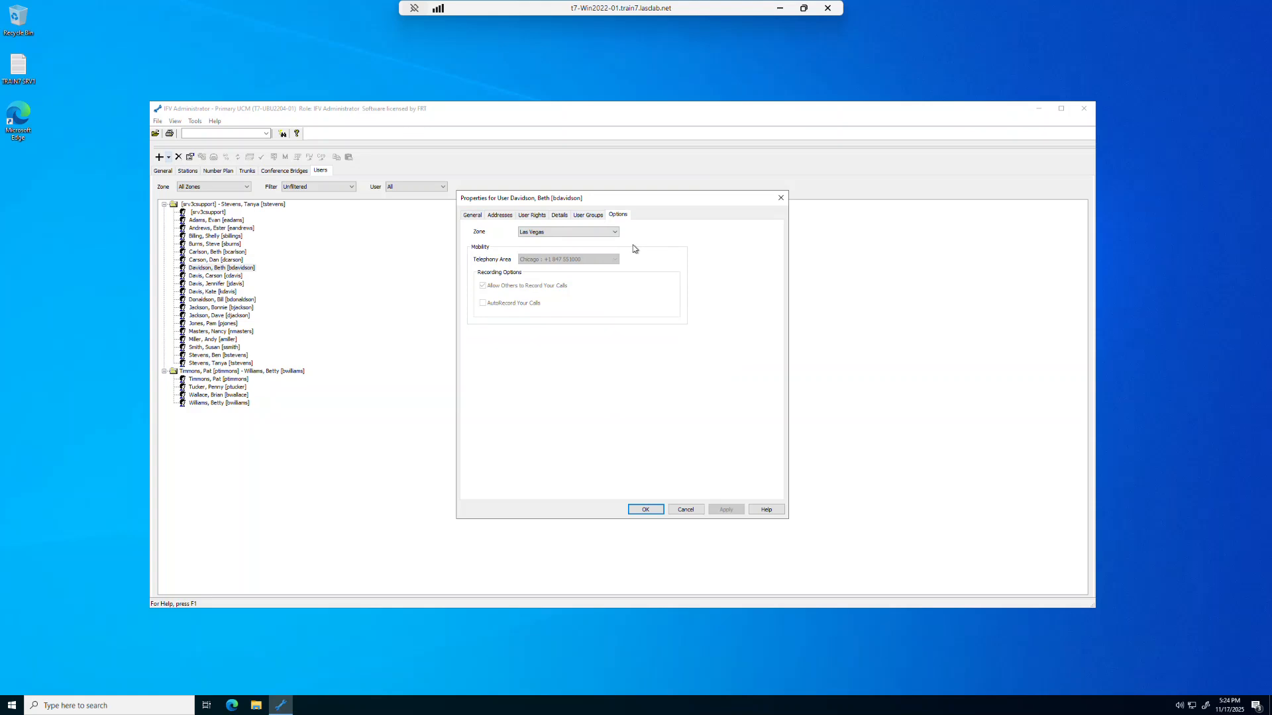
# Close the user properties without changes and expand both hub groups in the Stations list to examine the imported stations
pyautogui.click(686, 509)
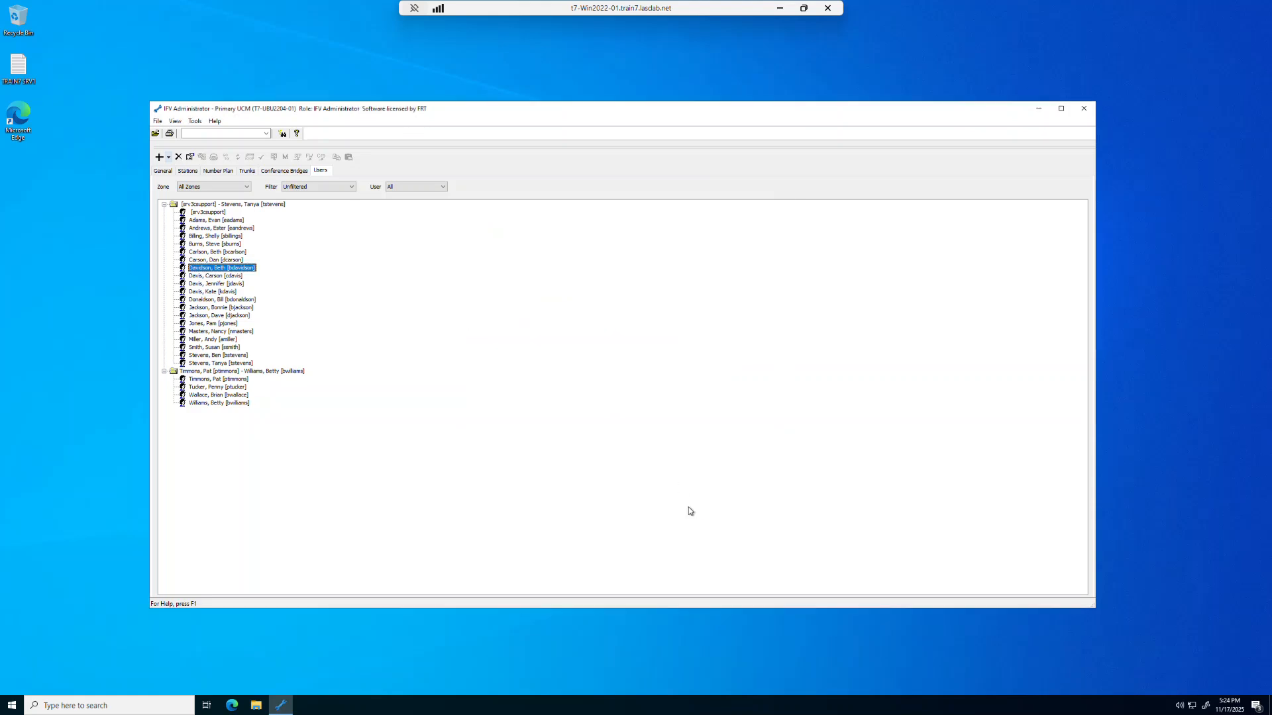
pyautogui.click(185, 171)
pyautogui.click(164, 204)
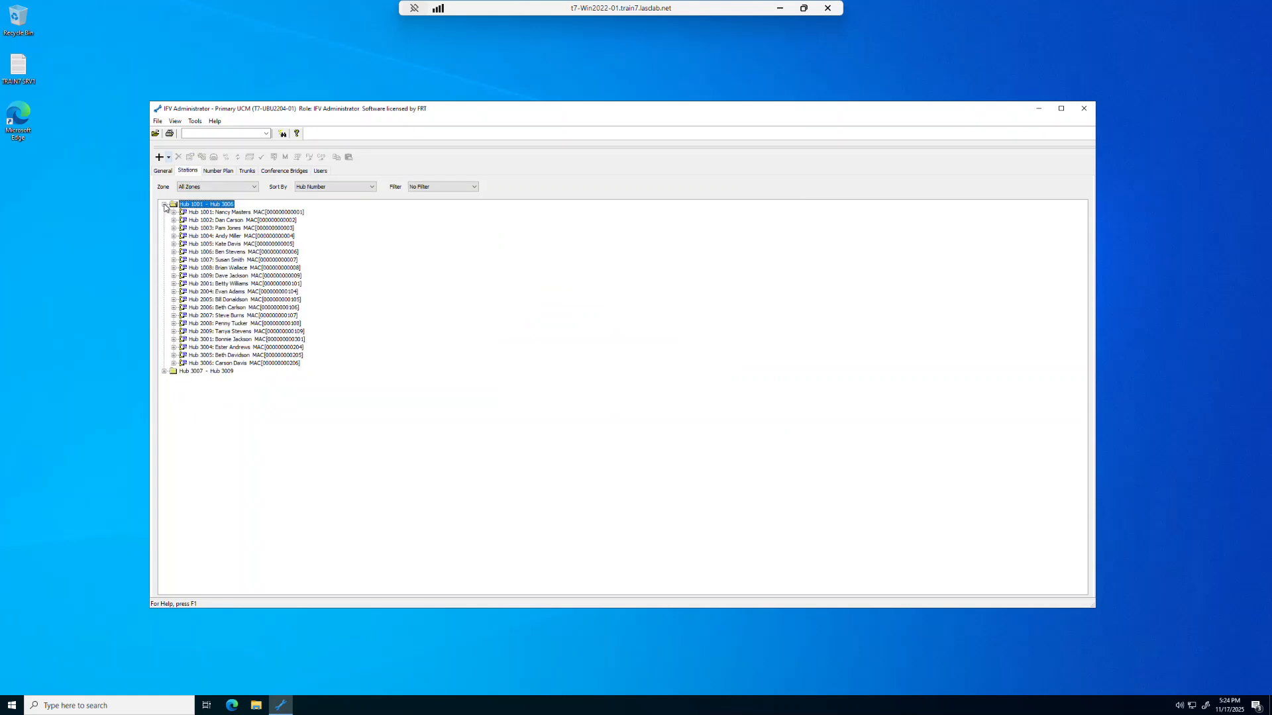
pyautogui.click(164, 372)
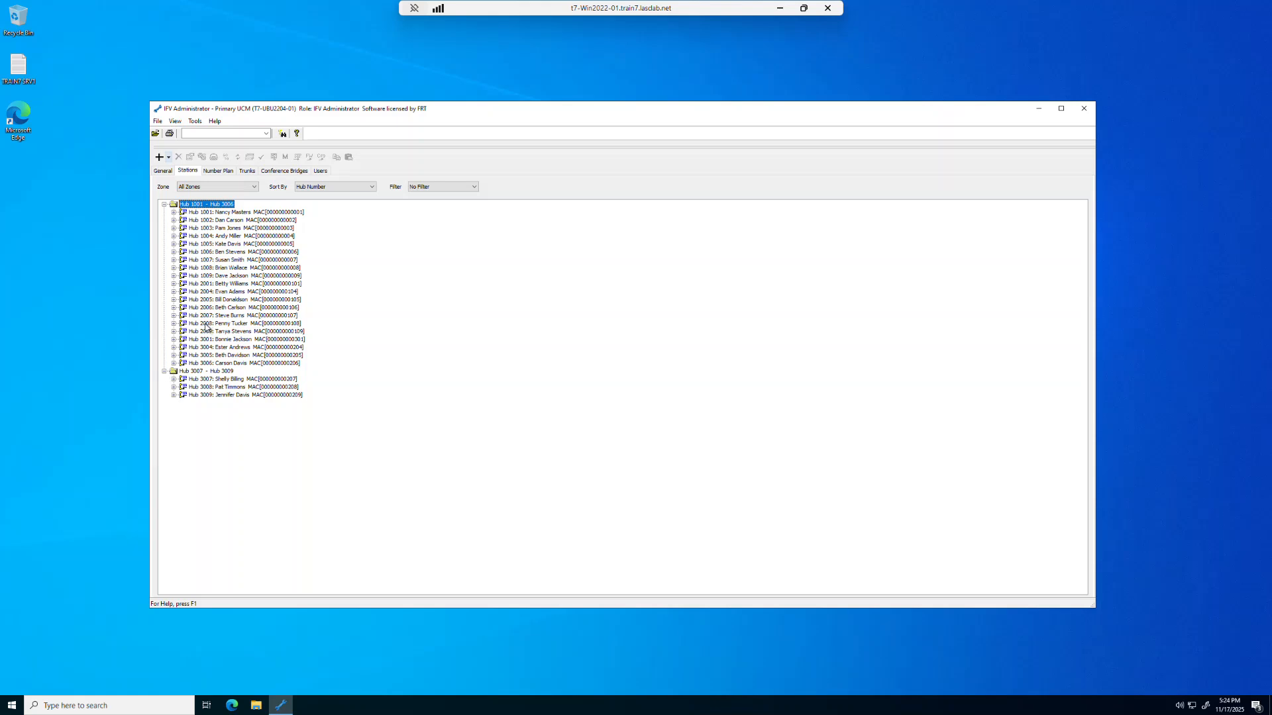
# Examine the General, Network and NEC settings of the Hub 2004 station, and close its properties without changes
pyautogui.doubleClick(206, 292)
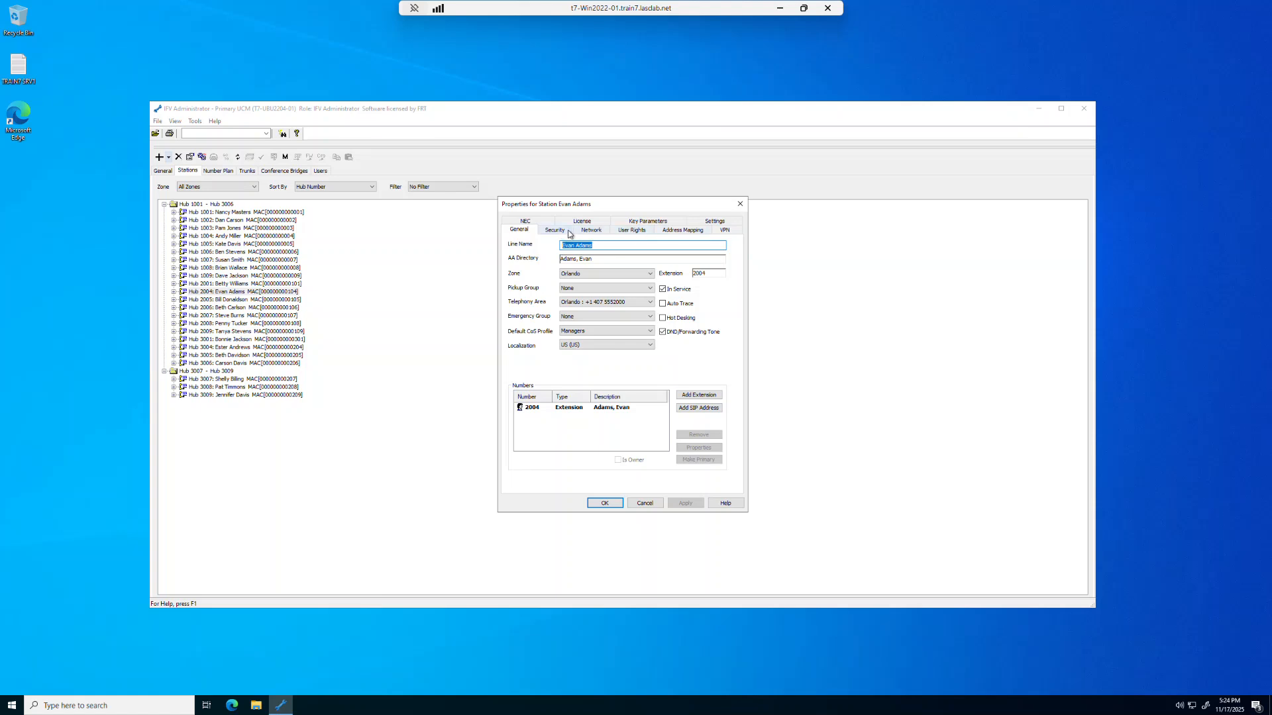
pyautogui.click(590, 231)
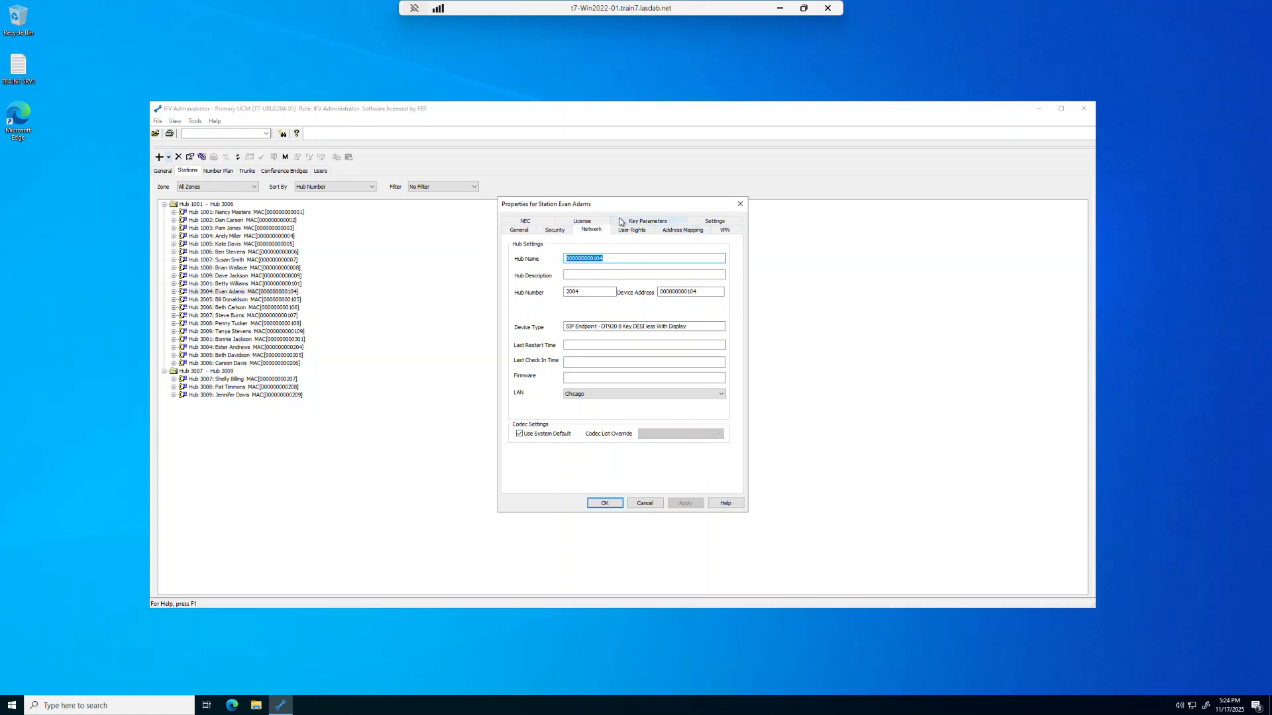
pyautogui.click(542, 223)
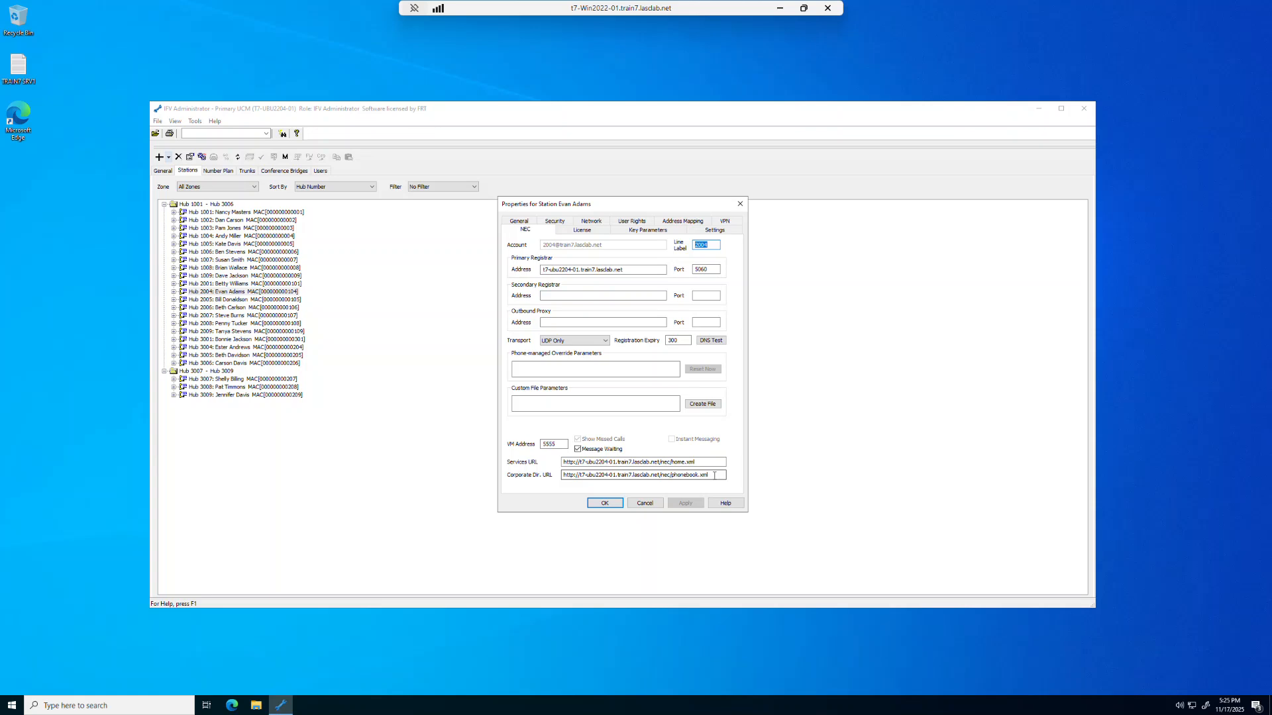
pyautogui.click(648, 504)
# Expand the 1001, 2001 and 3001 ranges in the number plan and examine the General properties of extension 2004
pyautogui.click(217, 171)
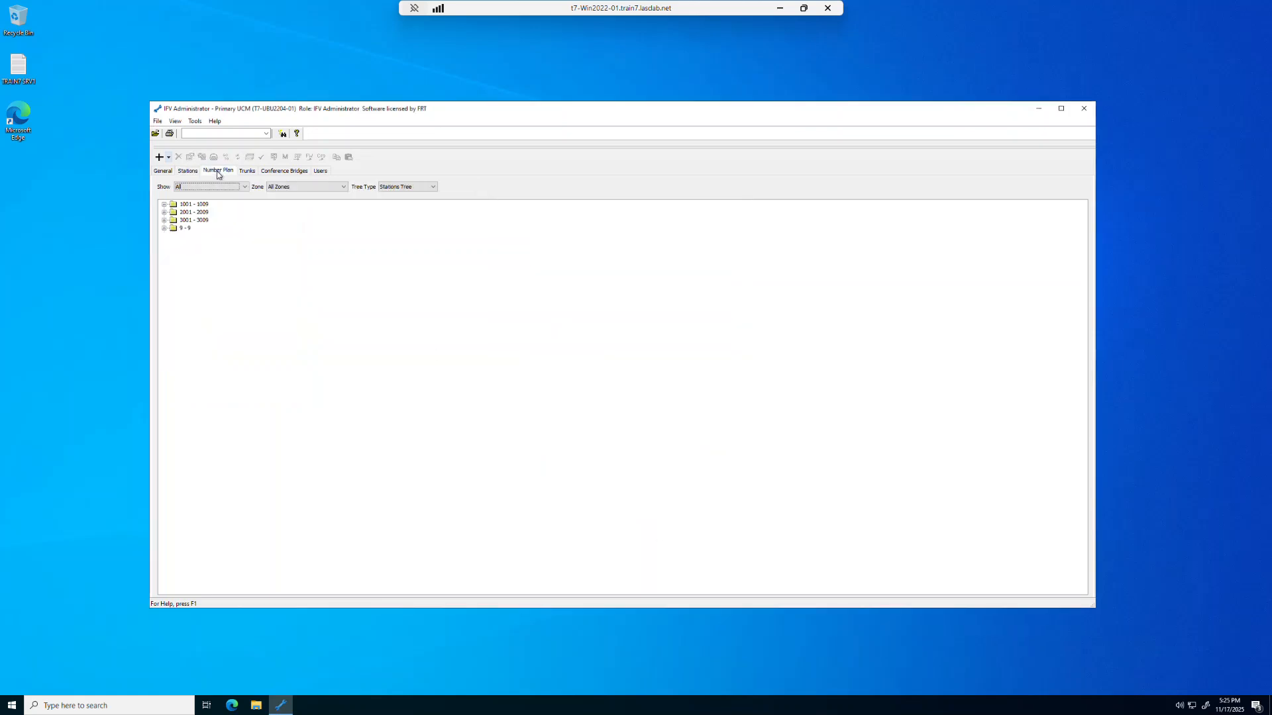
pyautogui.click(165, 213)
pyautogui.click(165, 275)
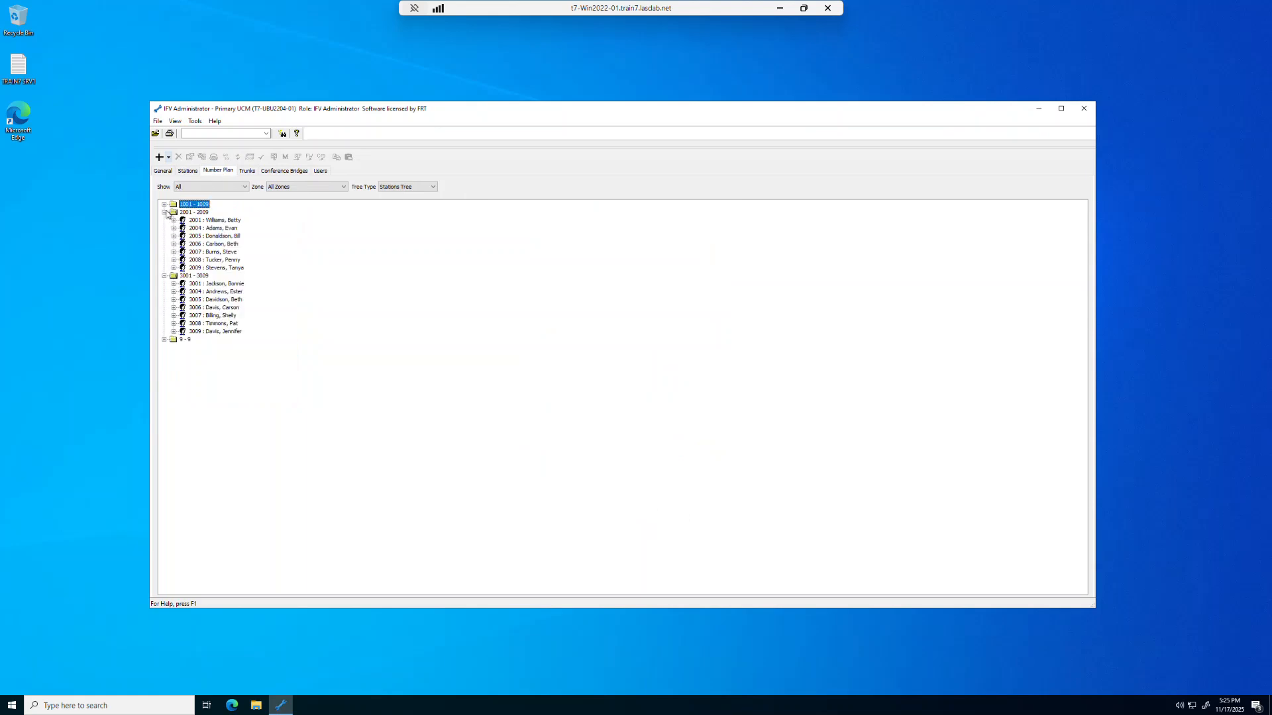
pyautogui.click(164, 204)
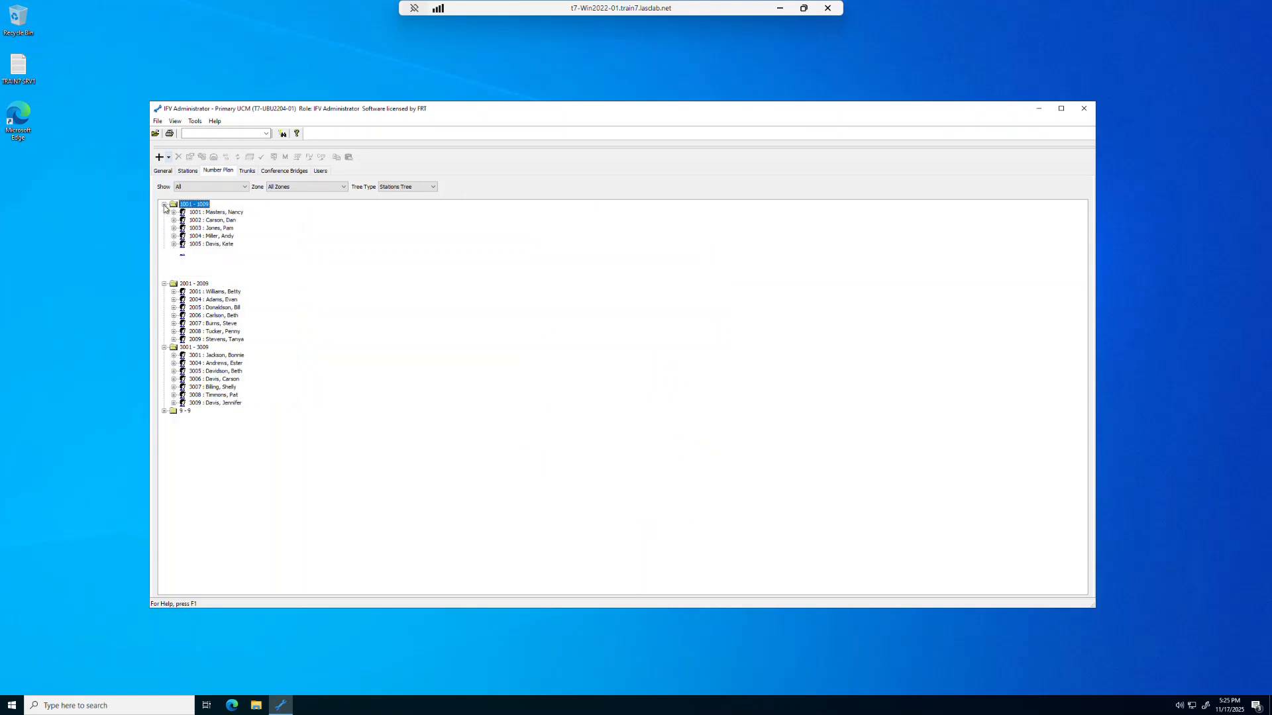
pyautogui.doubleClick(207, 301)
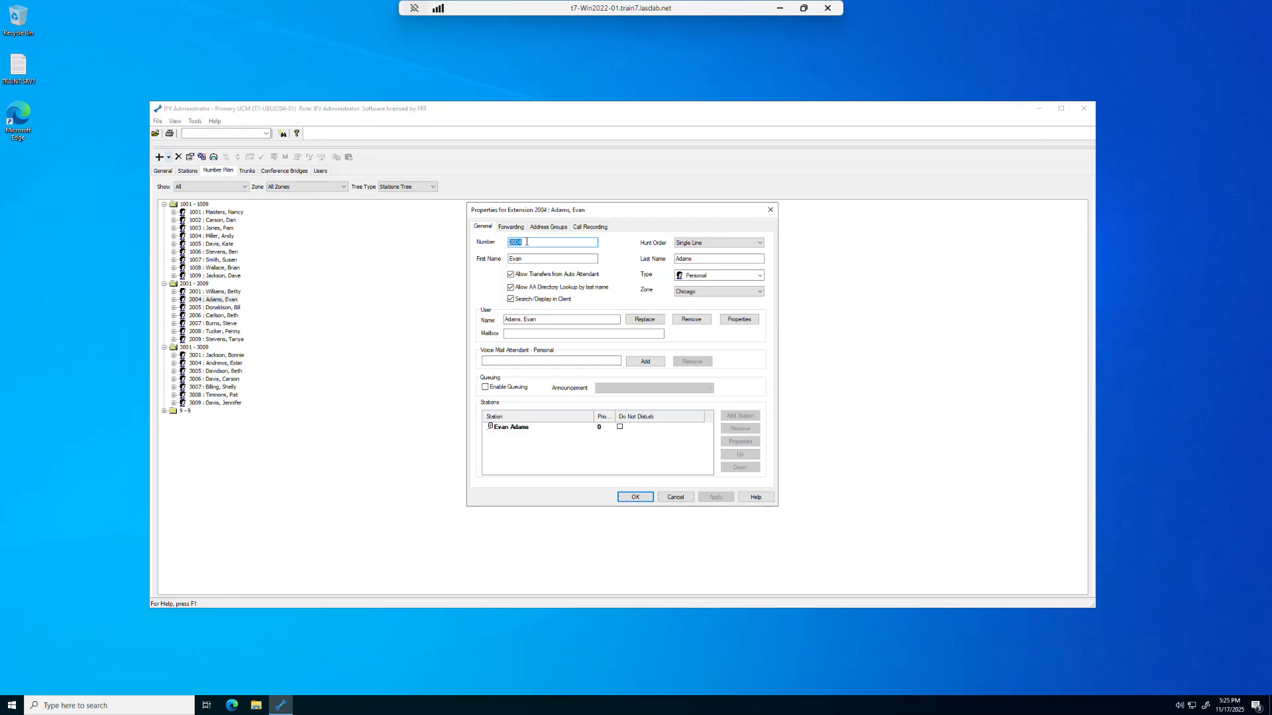
pyautogui.click(675, 497)
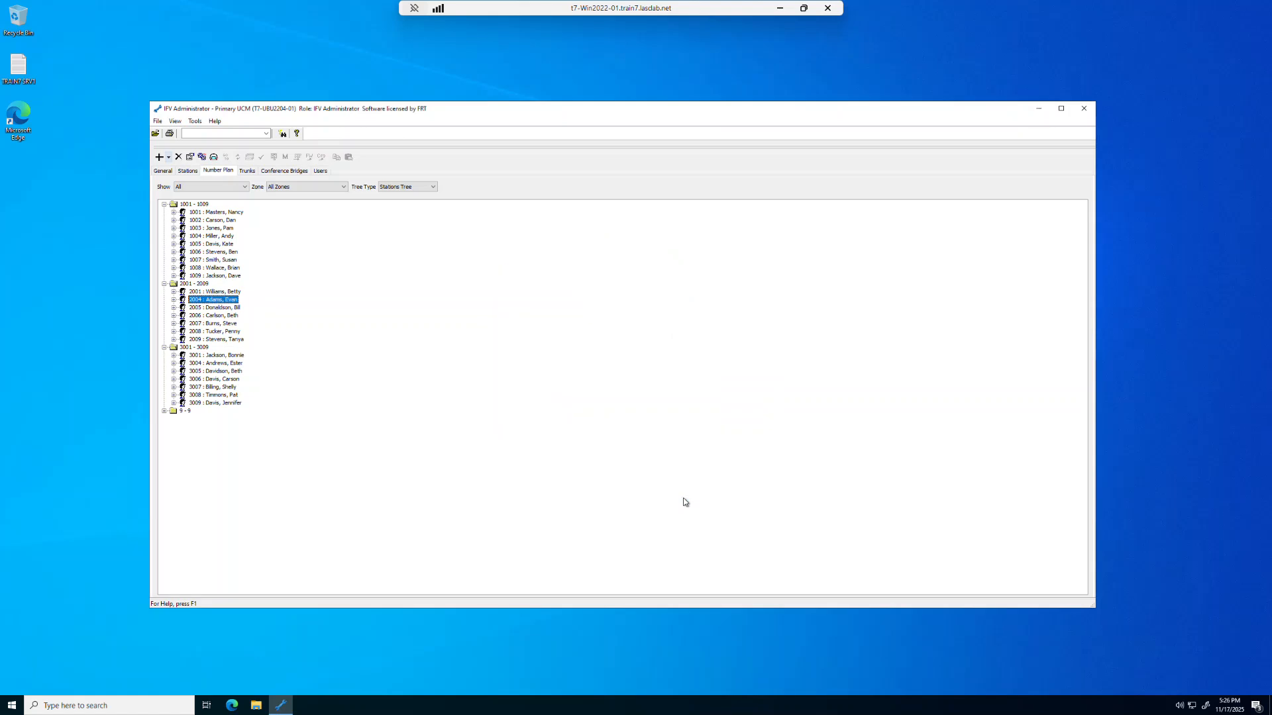
# Add extensions 2004 through 2009 to the addresses of the Orlando zone and save the zone
pyautogui.click(163, 171)
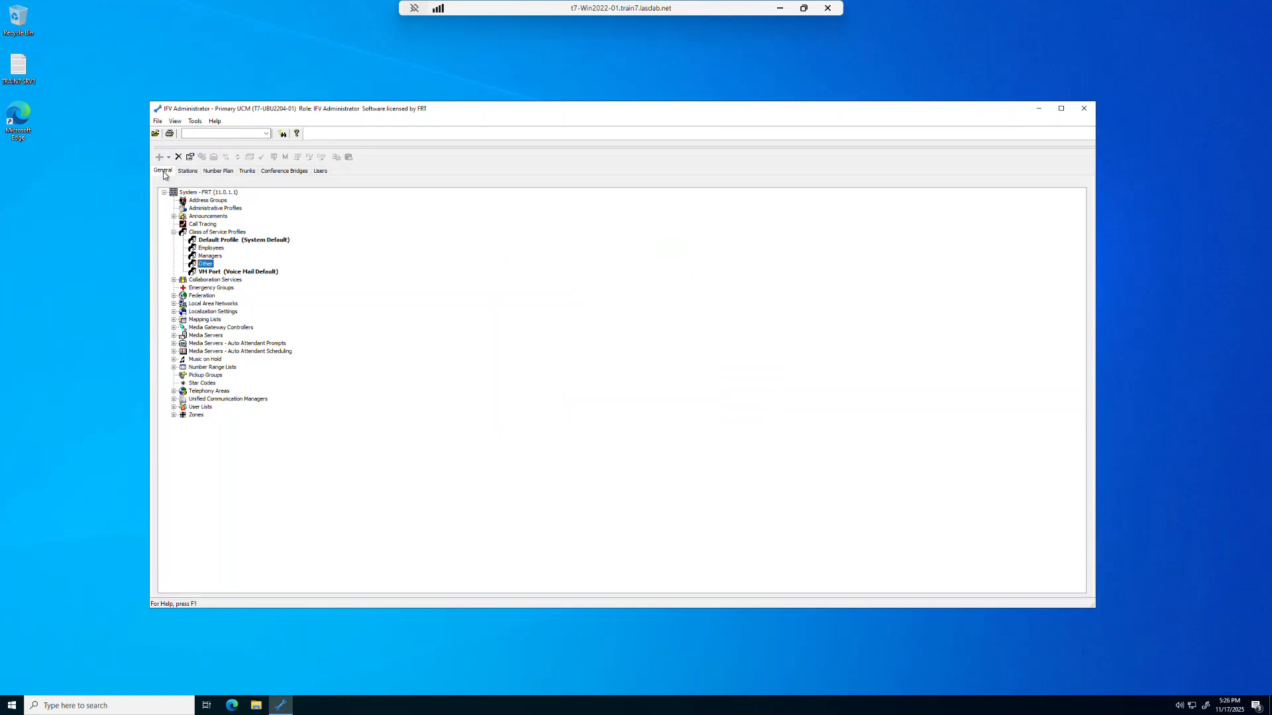
pyautogui.click(173, 415)
pyautogui.doubleClick(208, 439)
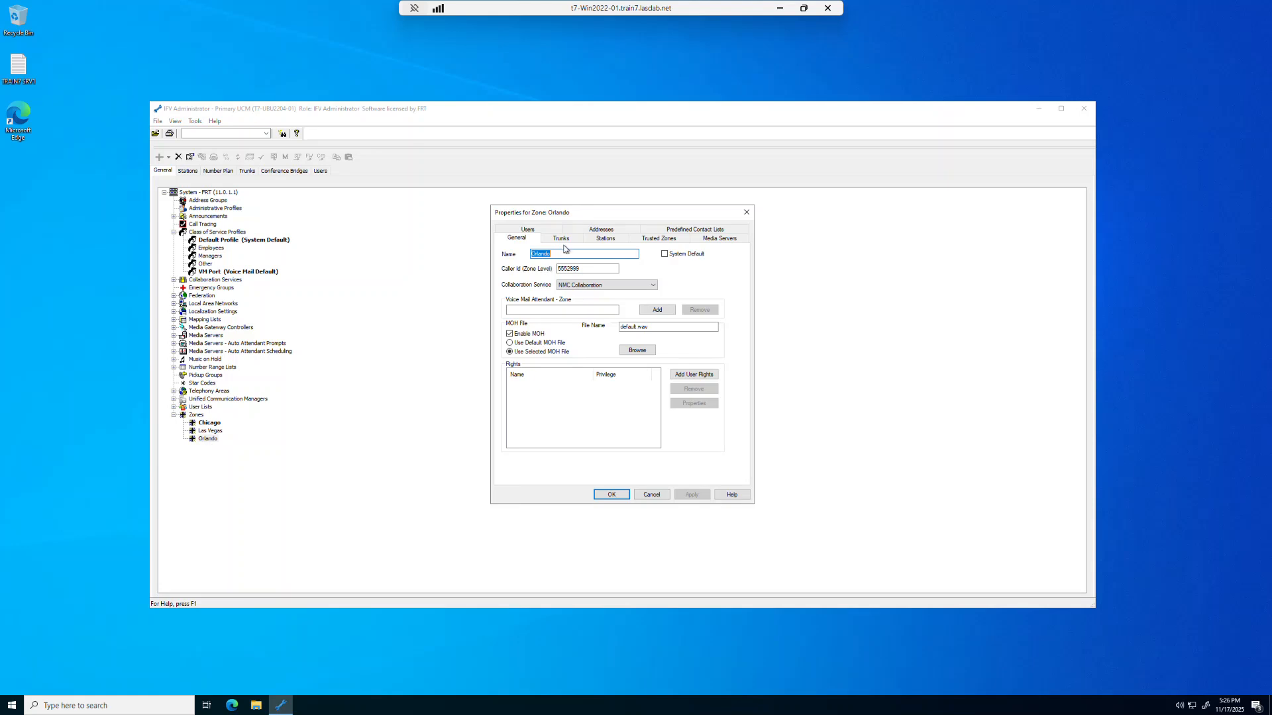
pyautogui.click(587, 230)
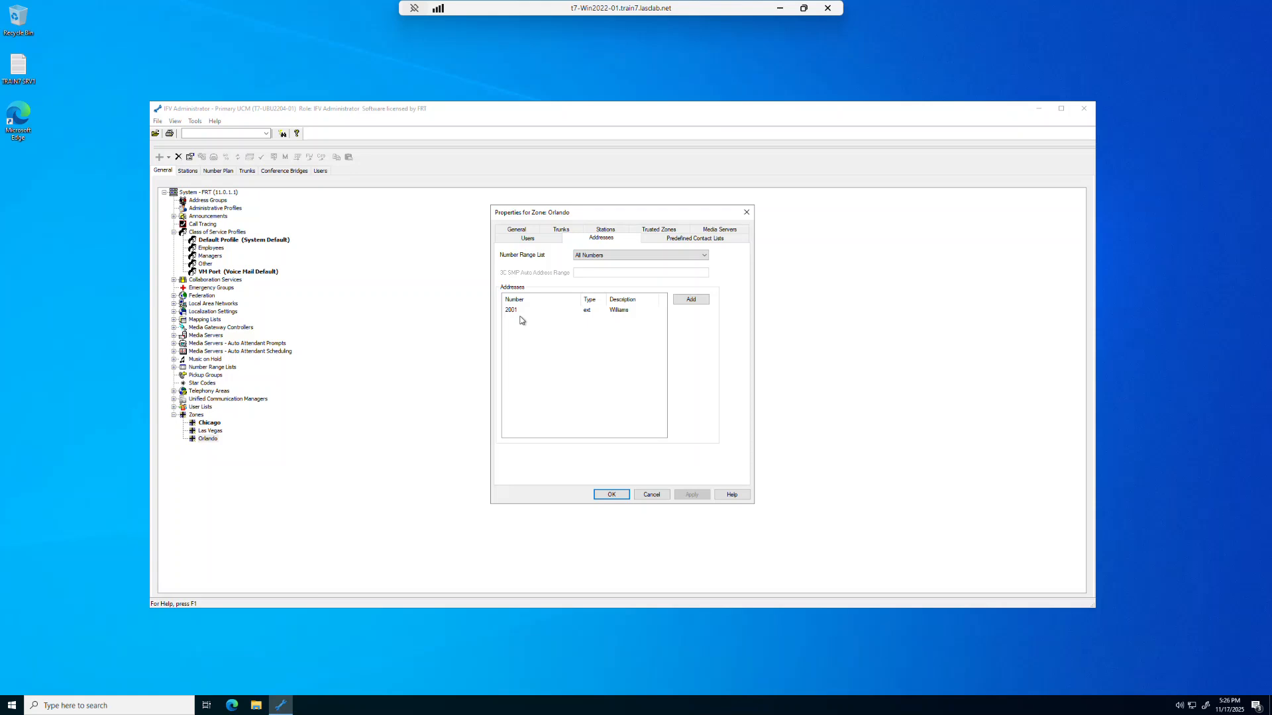
pyautogui.click(690, 299)
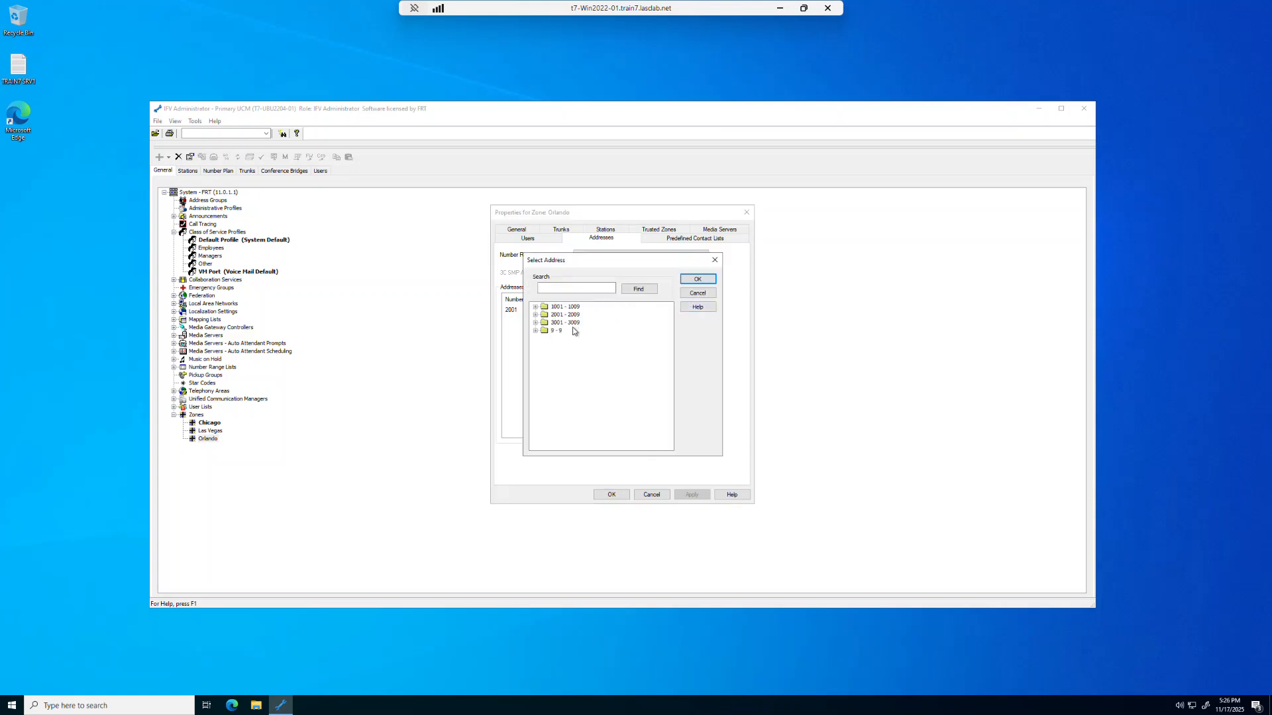
pyautogui.click(535, 315)
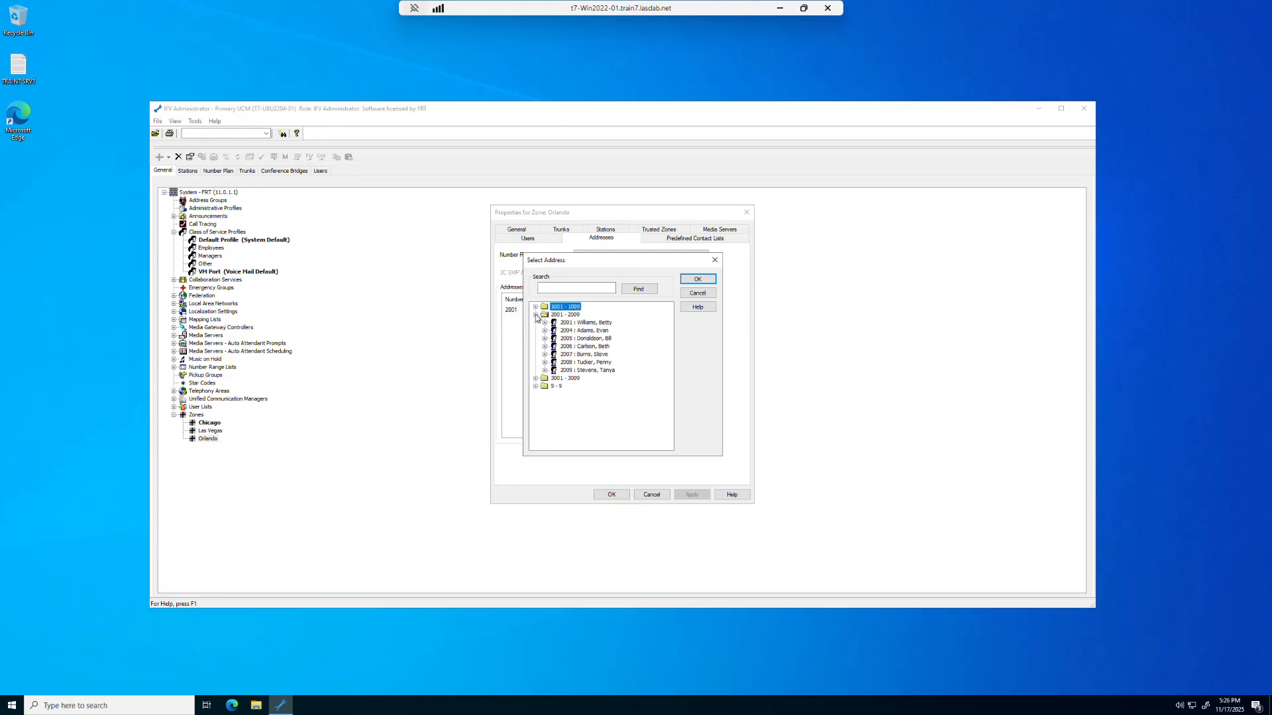
pyautogui.click(569, 332)
pyautogui.hotkey('shift', 'Down')
pyautogui.hotkey('shift', 'Down')
pyautogui.hotkey('shift', 'Down')
pyautogui.hotkey('shift', 'Down')
pyautogui.hotkey('shift', 'Down')
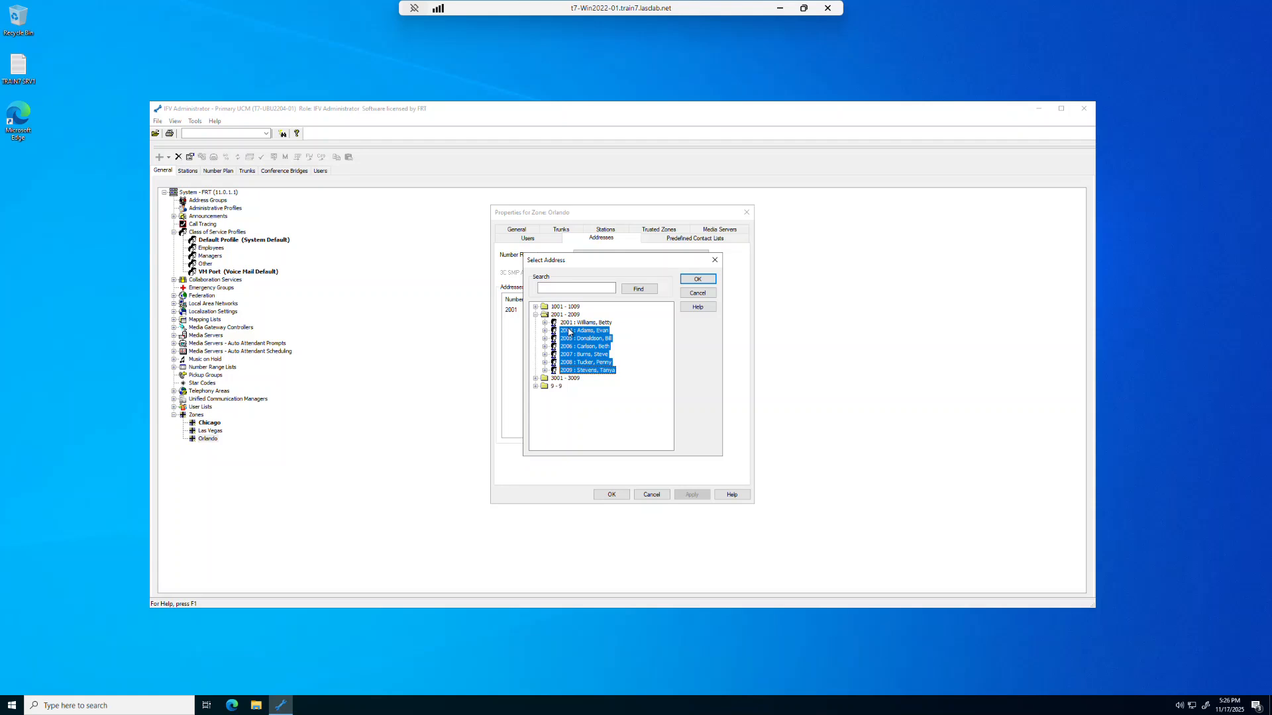
pyautogui.click(706, 281)
pyautogui.click(692, 494)
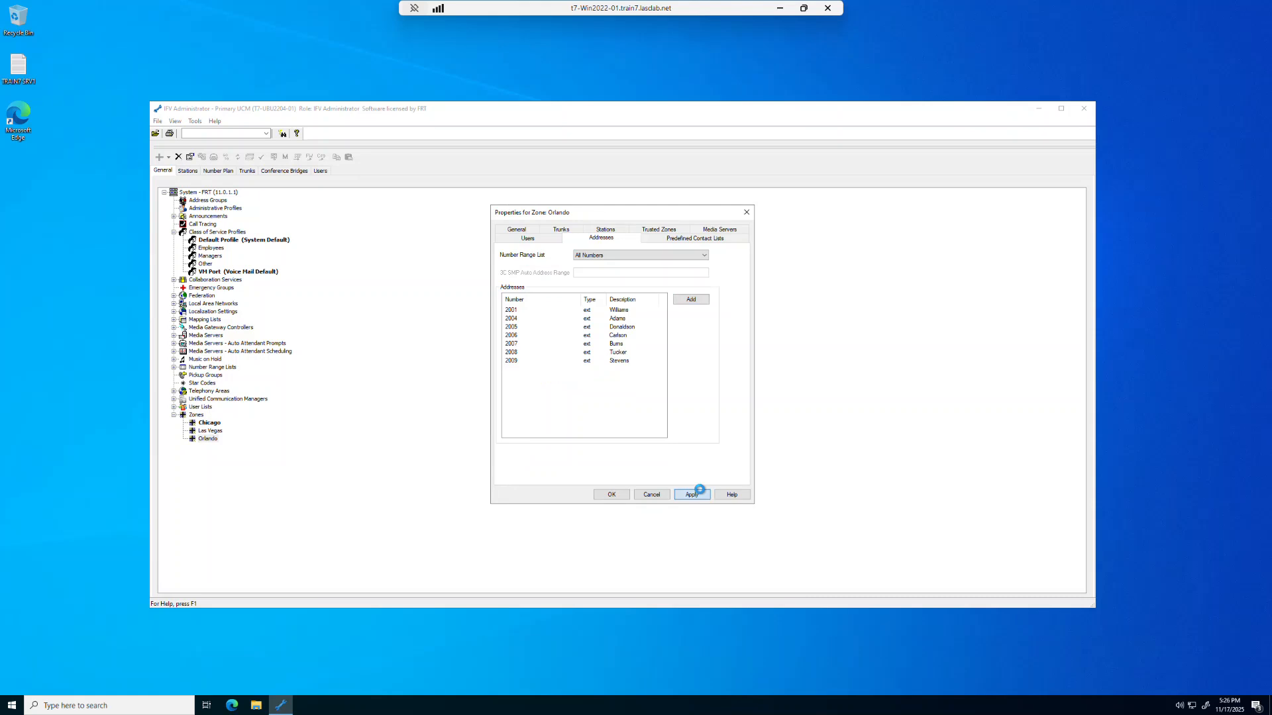
pyautogui.click(612, 495)
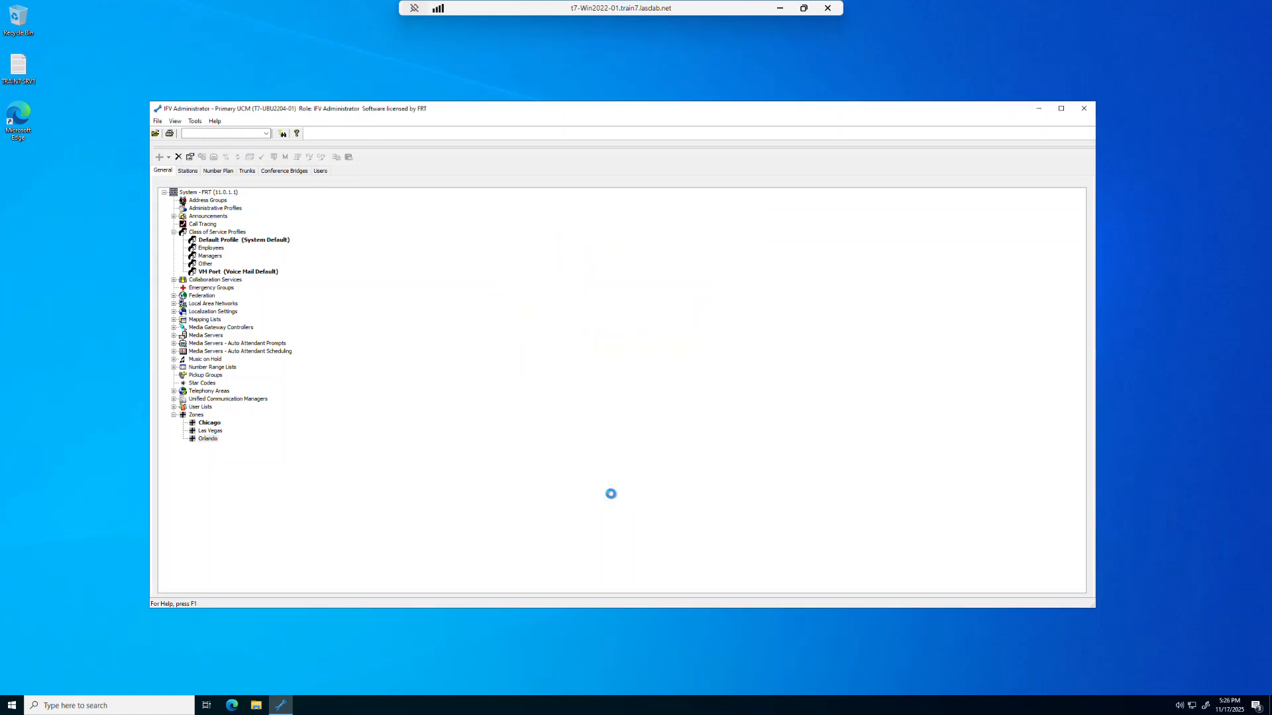
# Add extensions 3004 through 3009 to the addresses of the Las Vegas zone and save the zone
pyautogui.doubleClick(207, 431)
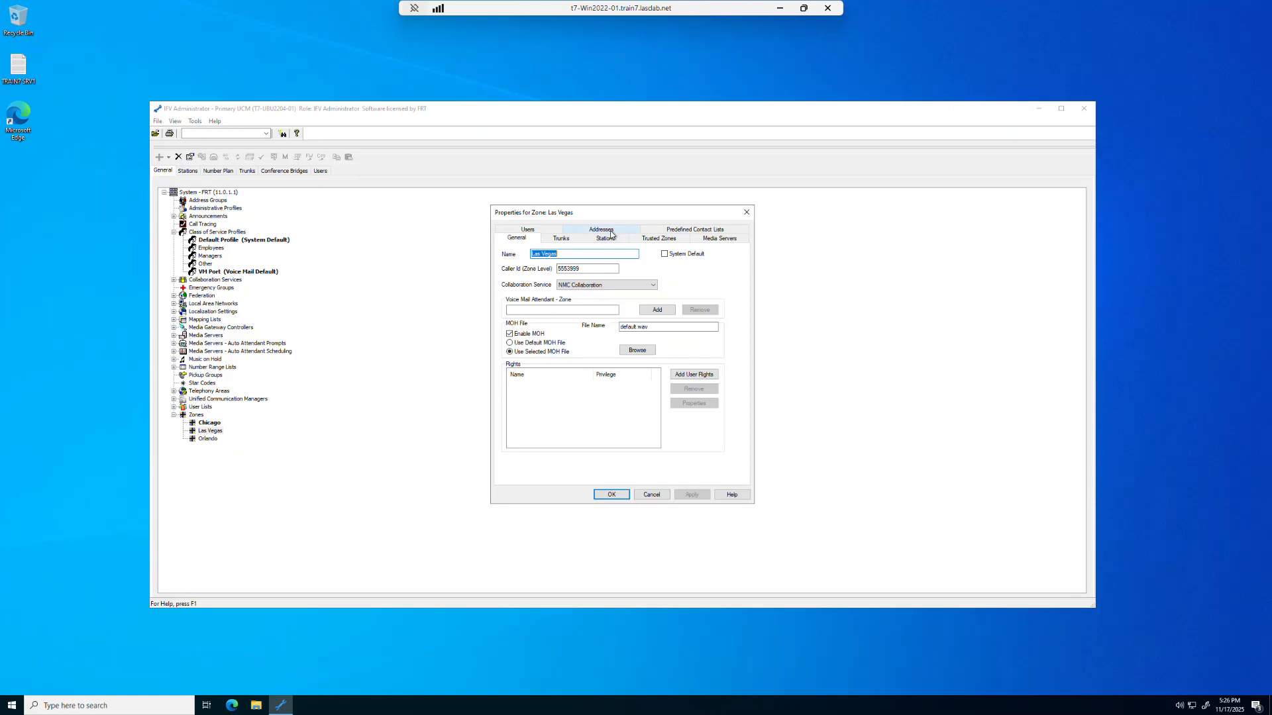
pyautogui.click(612, 232)
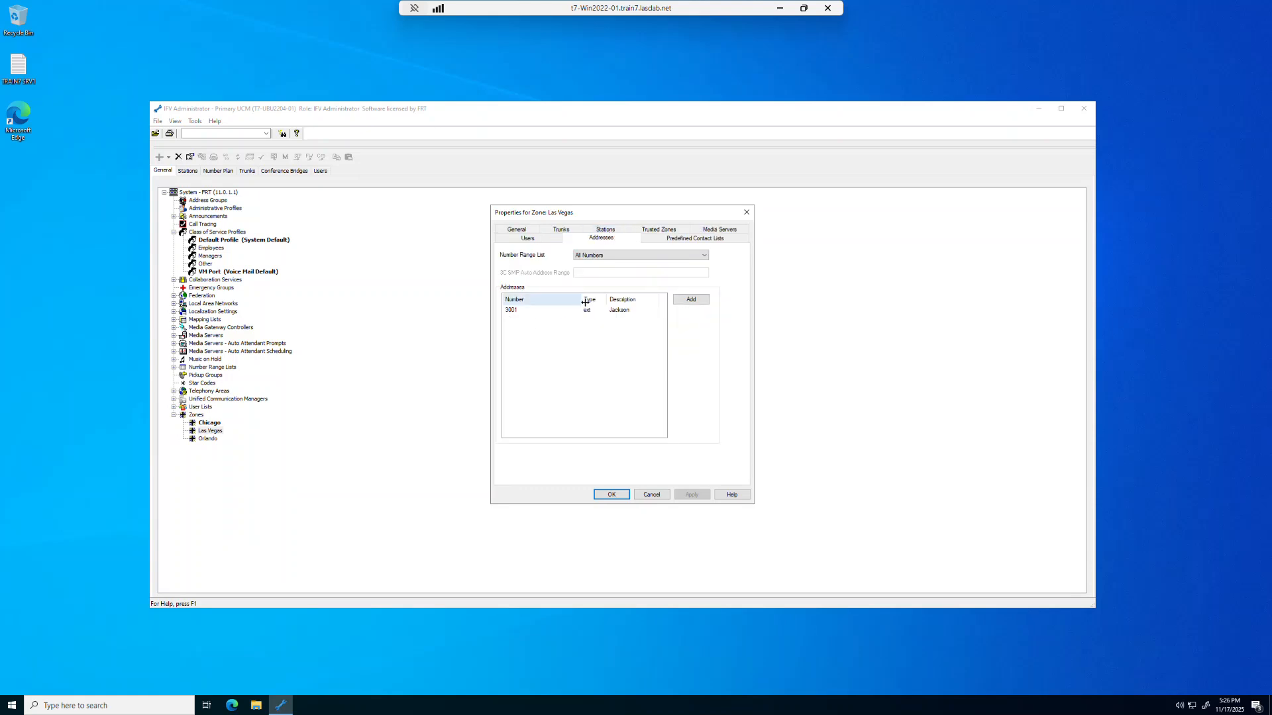
pyautogui.click(691, 299)
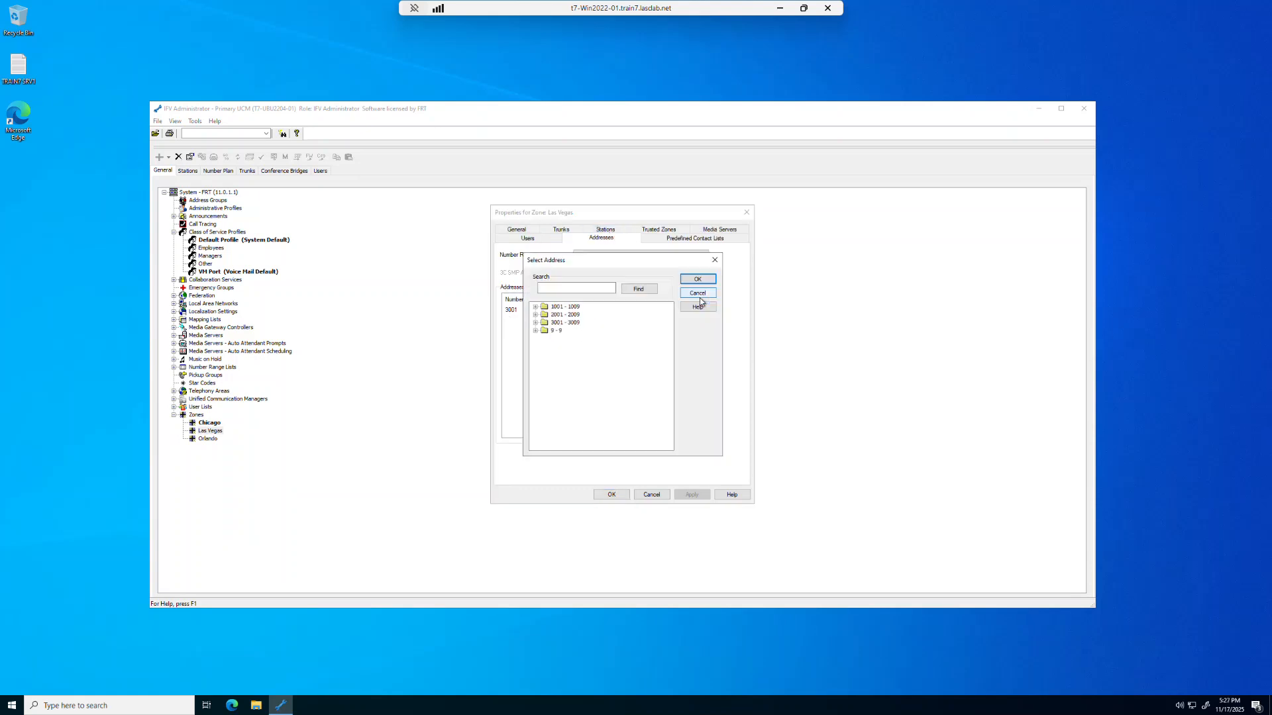
pyautogui.click(535, 323)
pyautogui.click(575, 339)
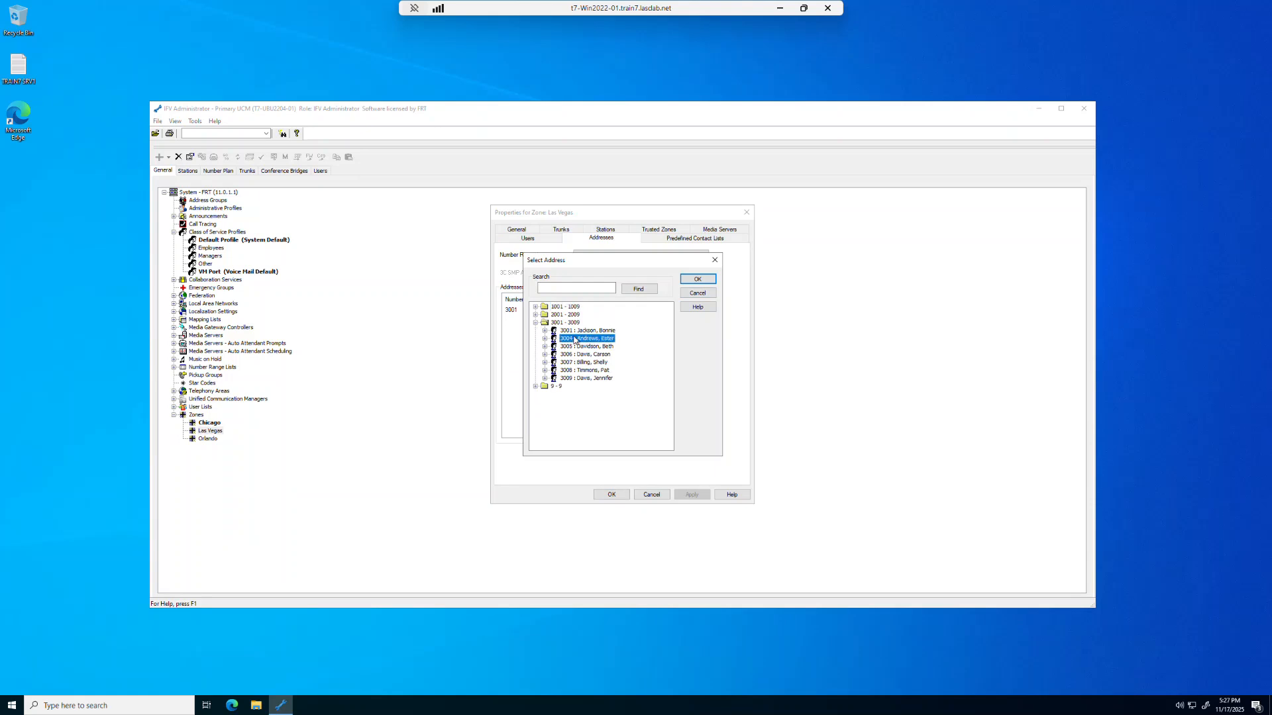
pyautogui.hotkey('shift', 'Down')
pyautogui.hotkey('shift', 'Down')
pyautogui.hotkey('shift', 'Down')
pyautogui.hotkey('shift', 'Down')
pyautogui.hotkey('shift', 'Down')
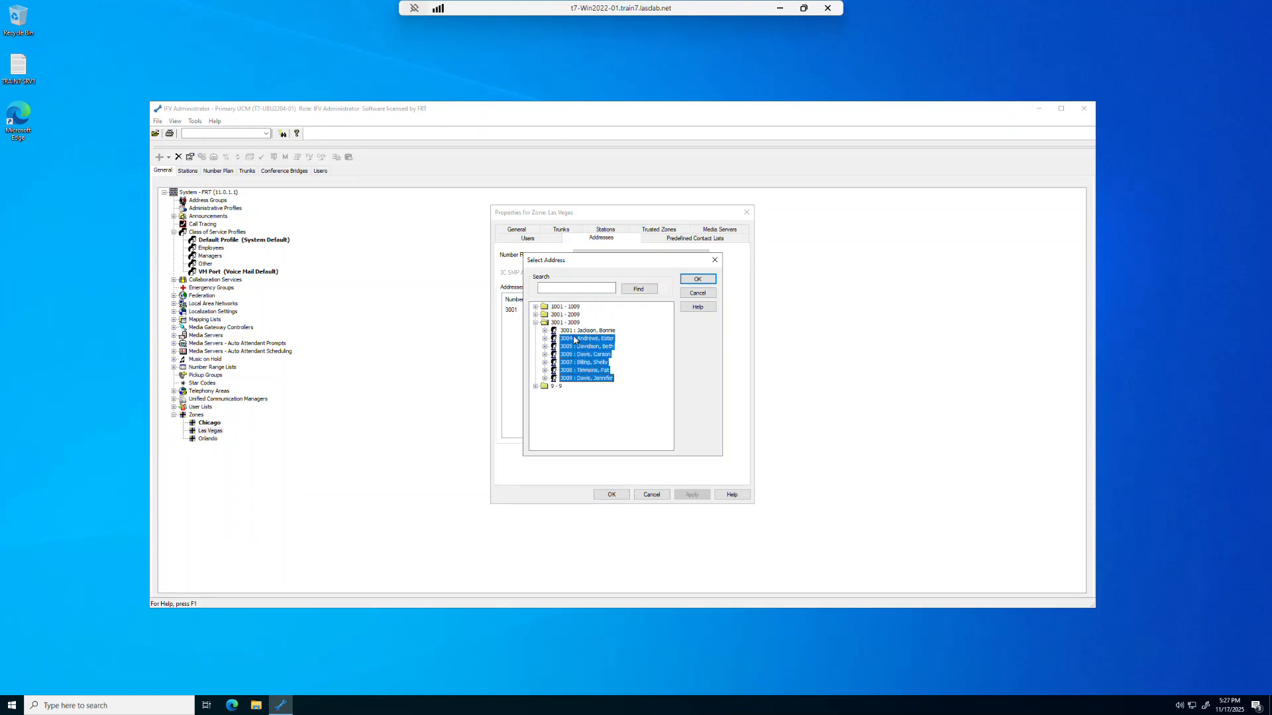
pyautogui.click(698, 278)
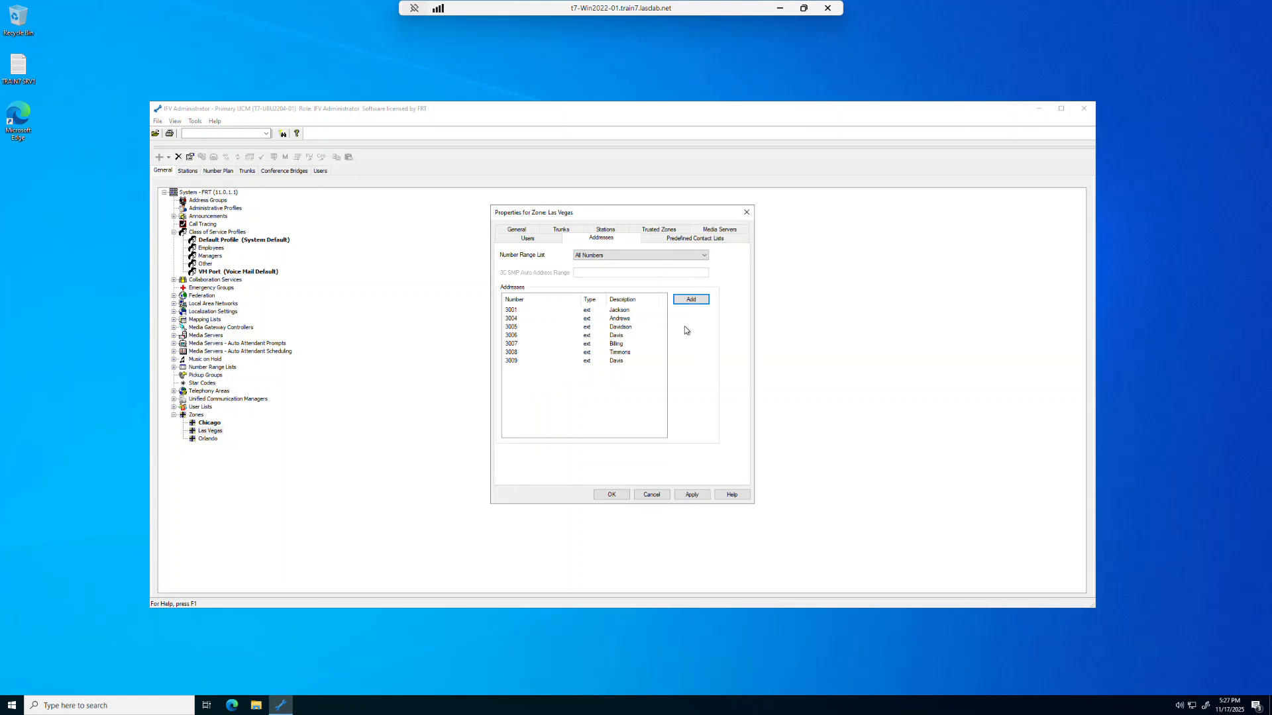
pyautogui.click(684, 495)
pyautogui.click(616, 496)
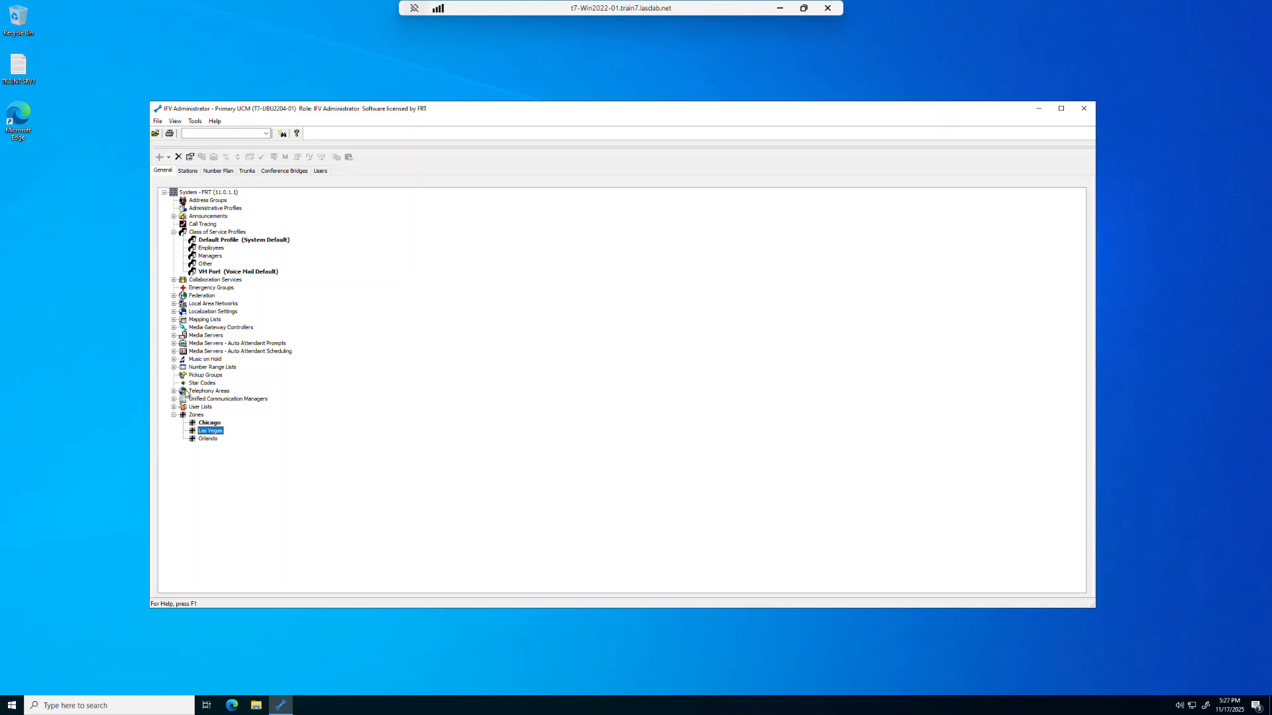
# Expand the telephony areas and set the Orlando zone as the system default
pyautogui.click(173, 391)
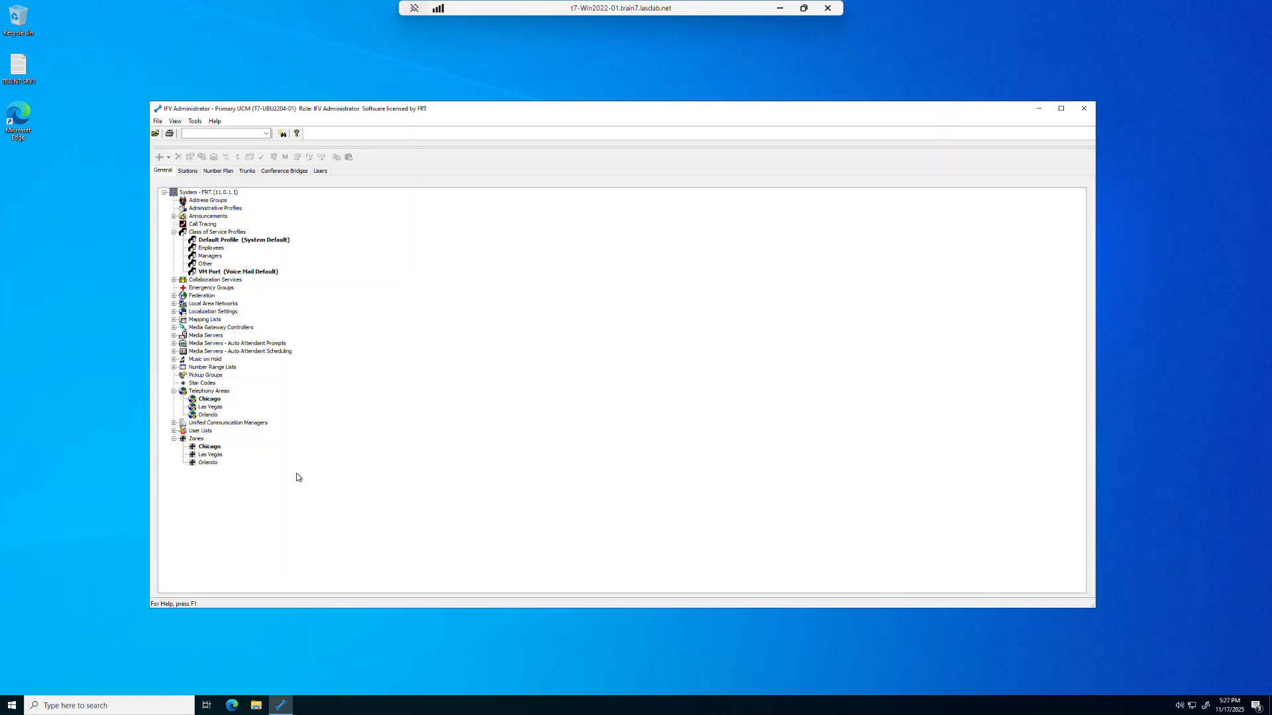
pyautogui.click(215, 464)
pyautogui.doubleClick(209, 463)
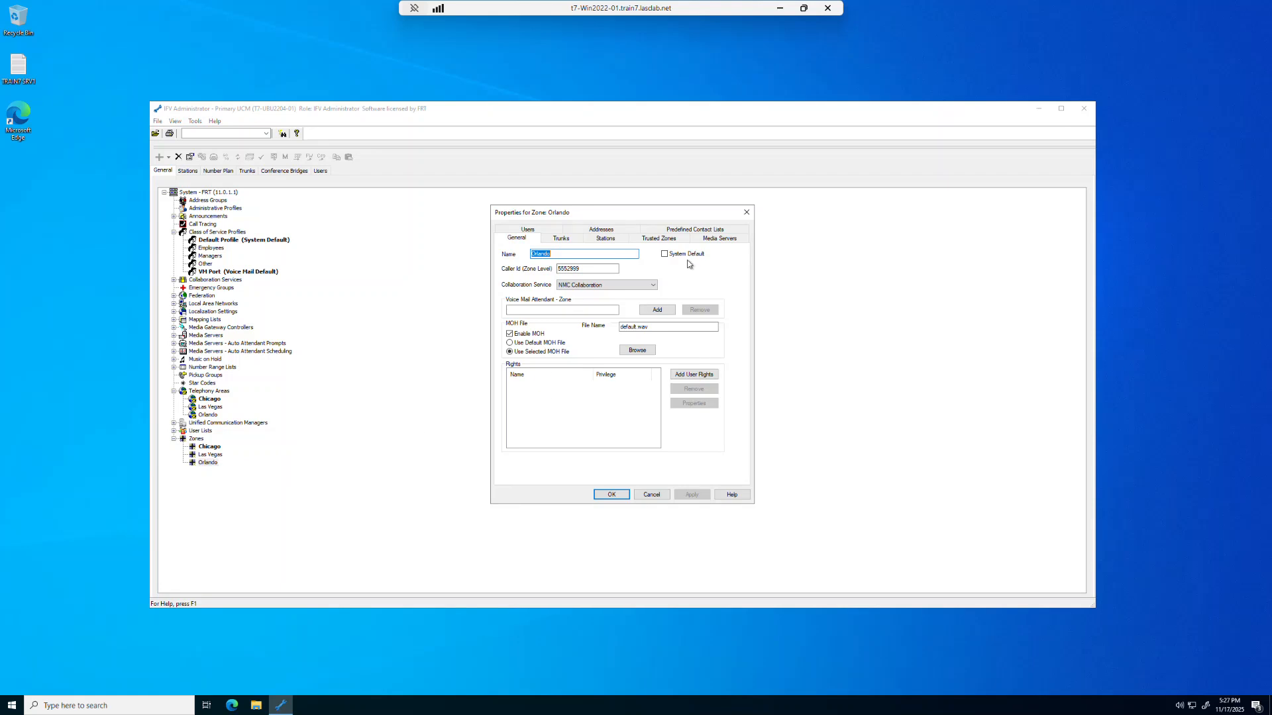
pyautogui.click(664, 254)
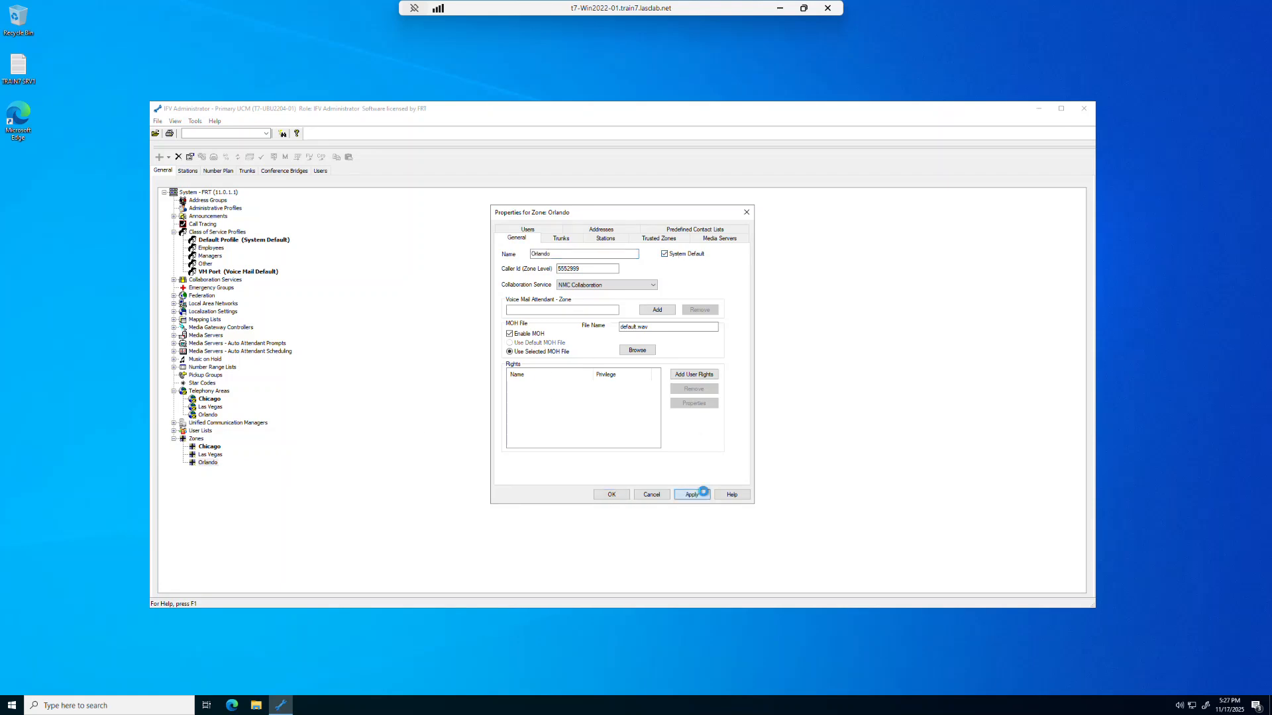
pyautogui.click(692, 494)
pyautogui.click(680, 382)
pyautogui.click(609, 495)
# Set the Orlando telephony area as the default telephony area, leaving its outside service prefix empty
pyautogui.doubleClick(210, 415)
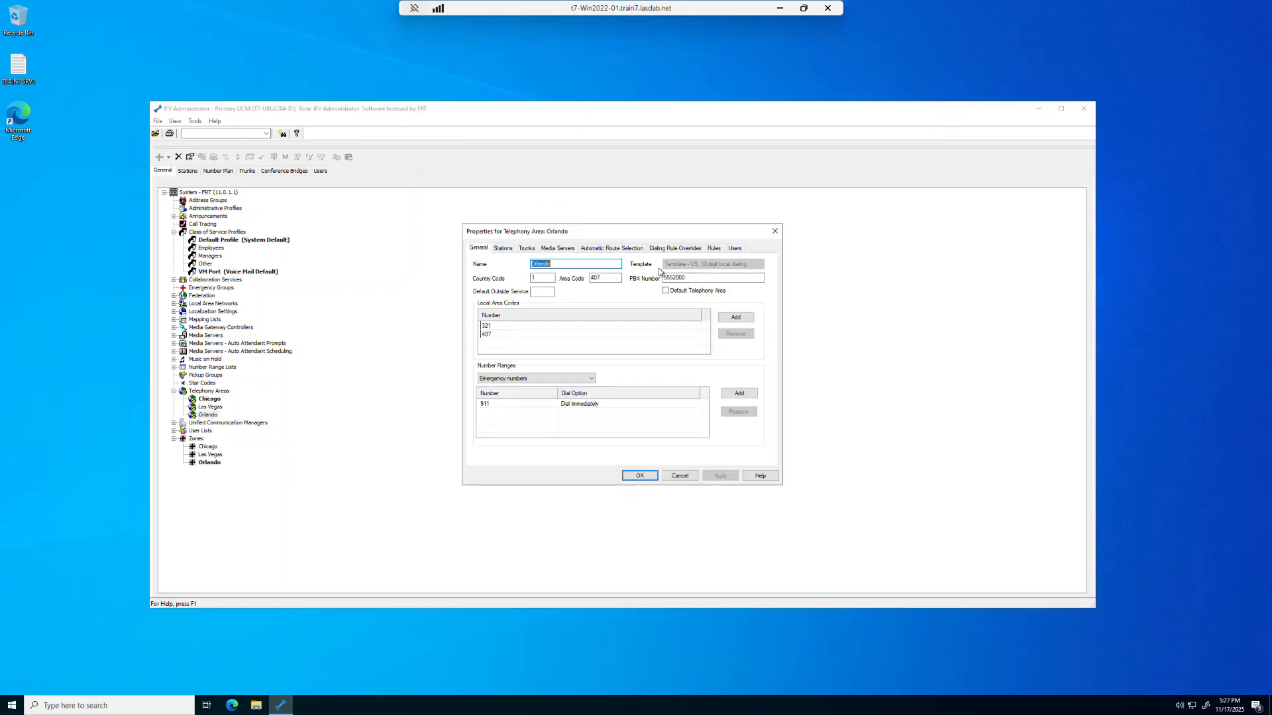
pyautogui.click(666, 291)
pyautogui.click(722, 474)
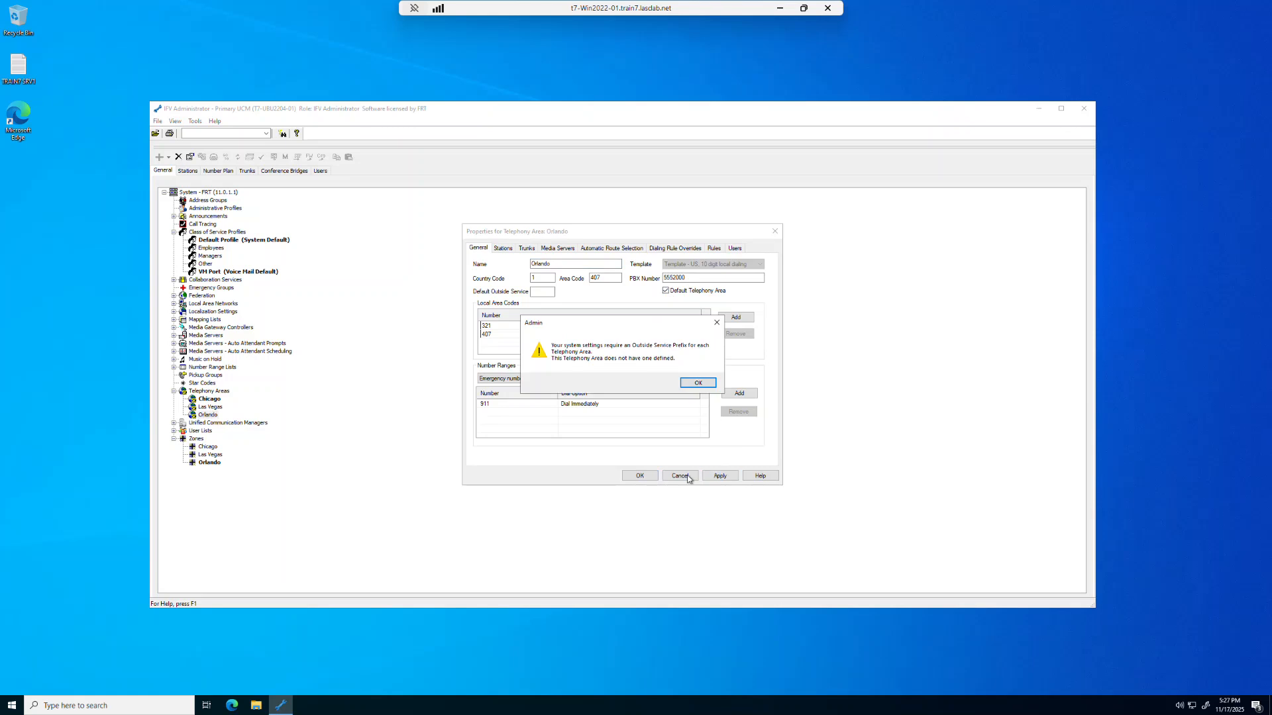
pyautogui.click(688, 386)
pyautogui.click(648, 475)
pyautogui.click(698, 383)
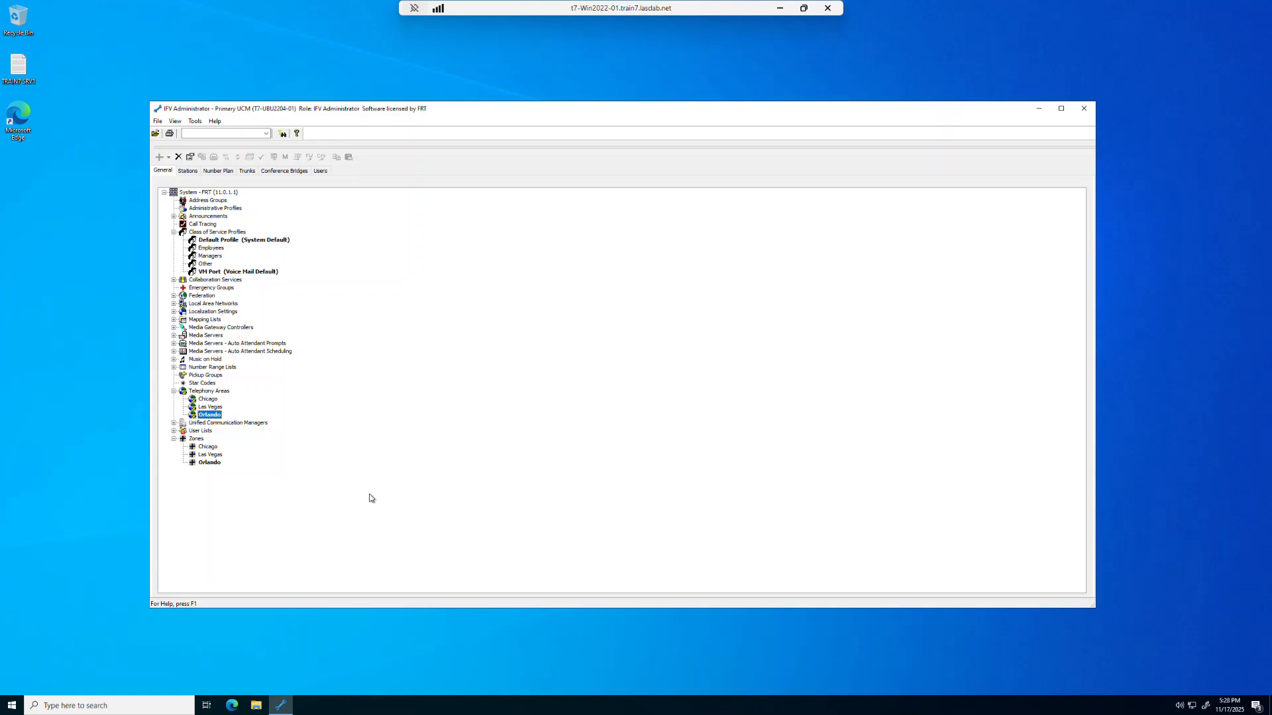
# Collapse the Zones, Telephony Areas and Class of Service Profiles branches of the system tree
pyautogui.click(174, 438)
pyautogui.click(174, 390)
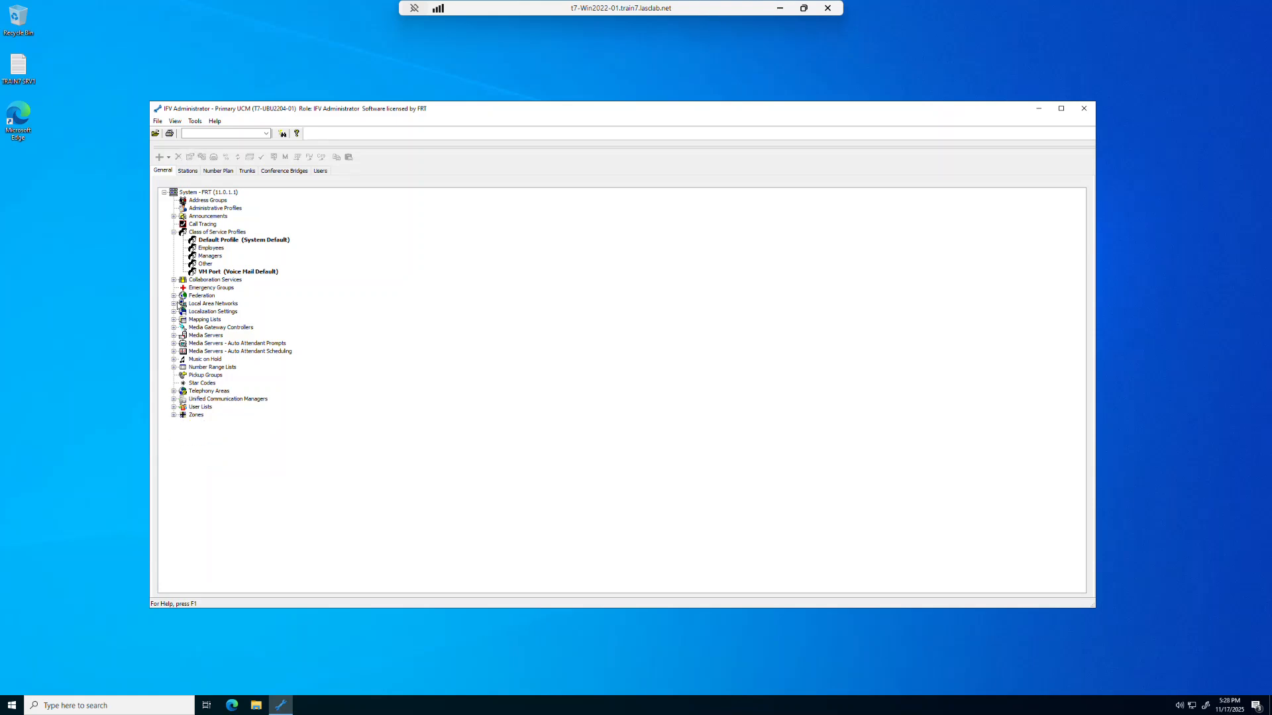
pyautogui.click(173, 232)
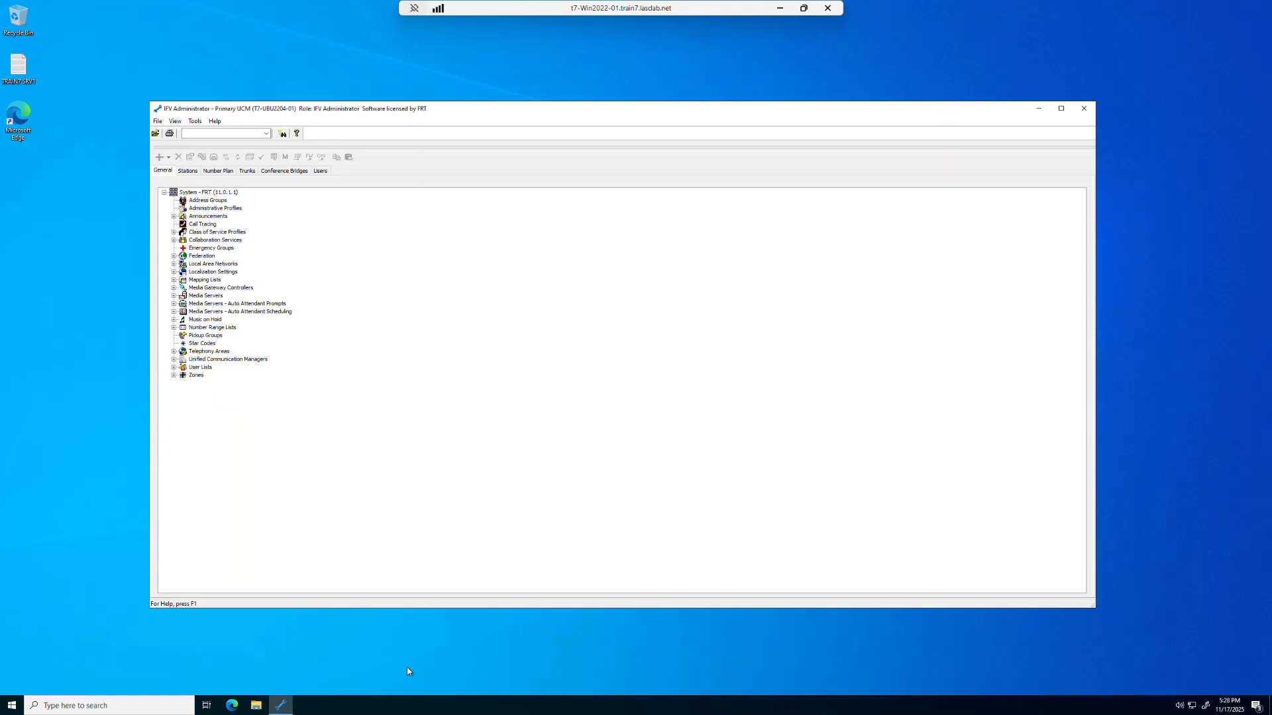